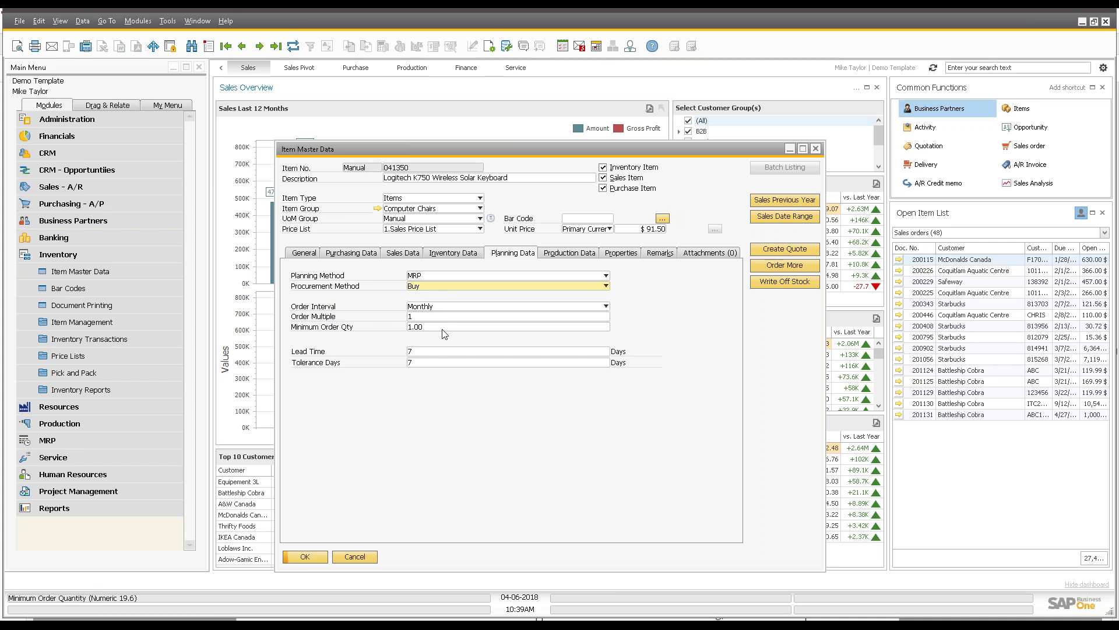
- Review the minimum order quantity, lead time and tolerance days in the keyboard item's planning data, and close the item record
left_click(435, 327)
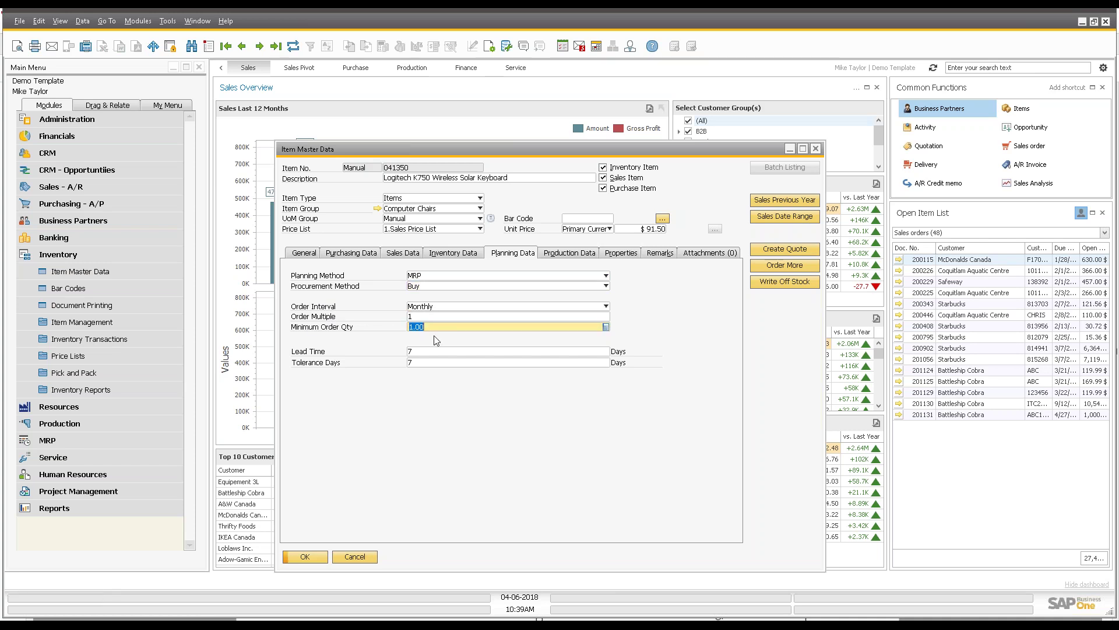
left_click(412, 352)
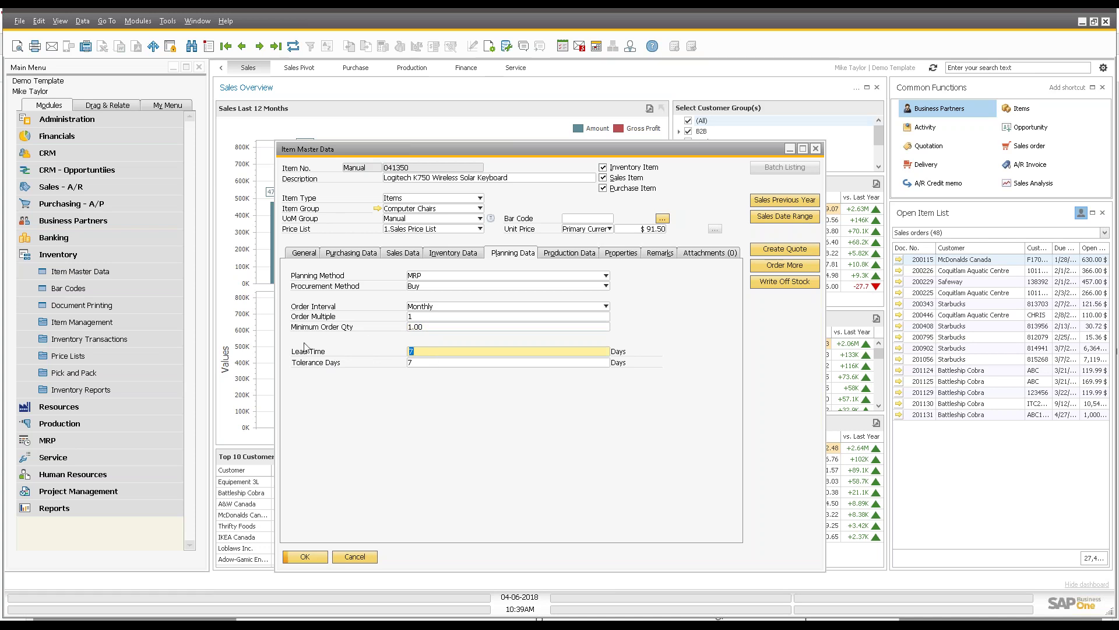
key("Tab")
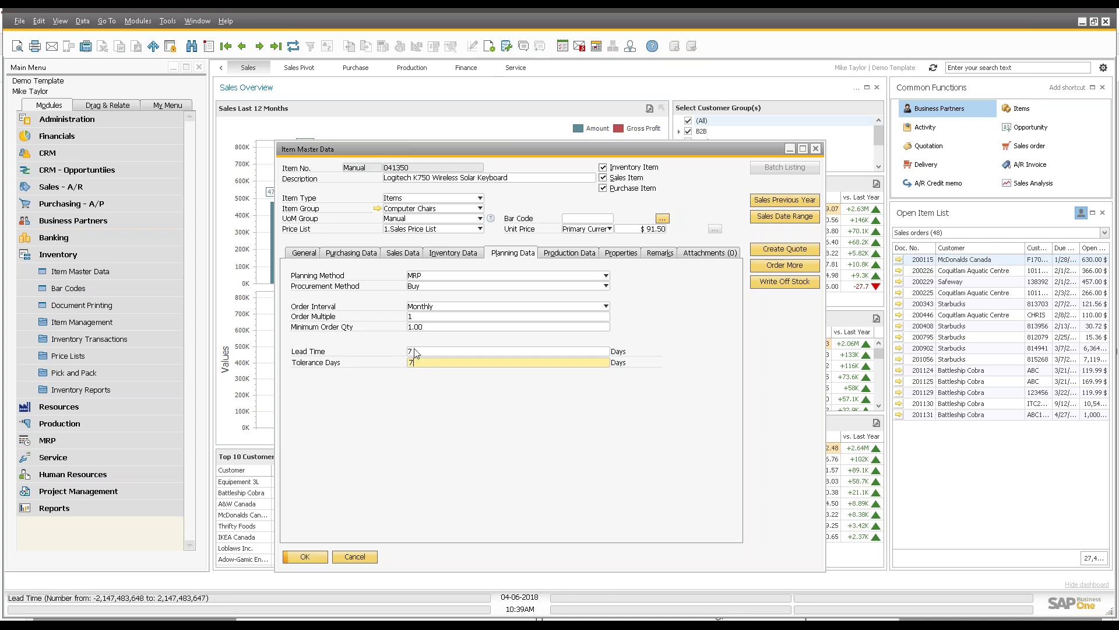
key("shift+Tab")
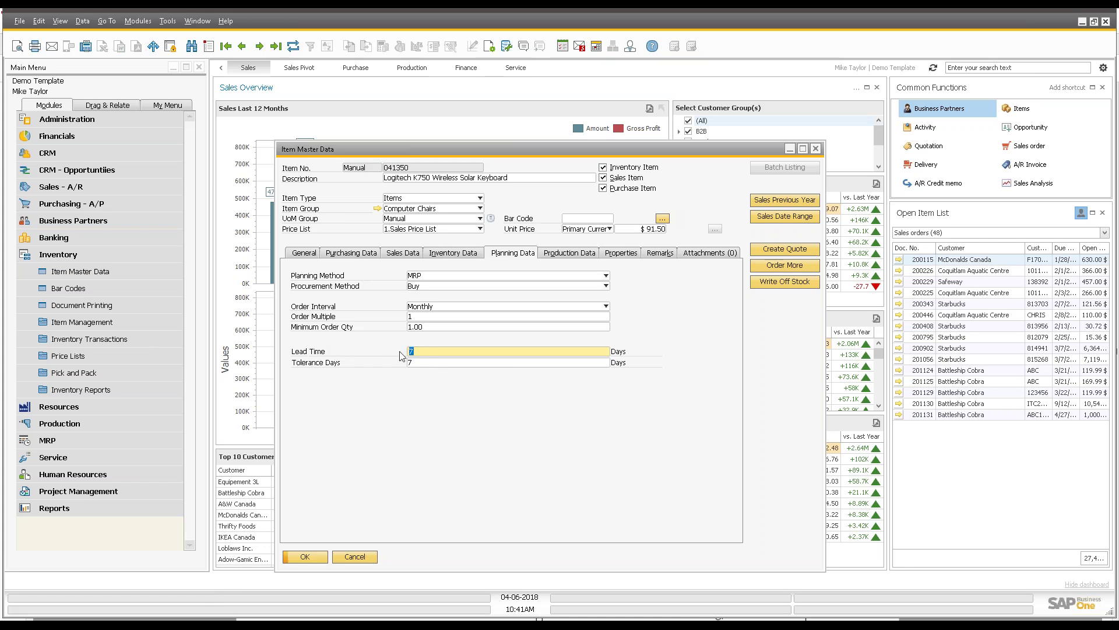
left_click(424, 351)
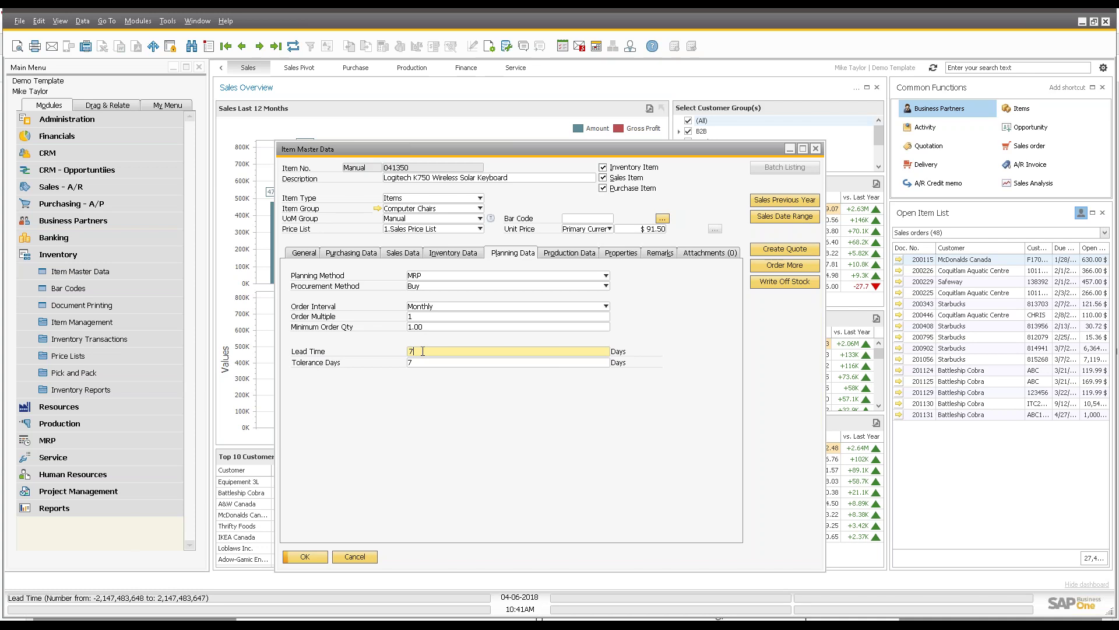
left_click(354, 557)
- Collapse the Inventory module and open the Forecasts form from the MRP module
left_click(95, 254)
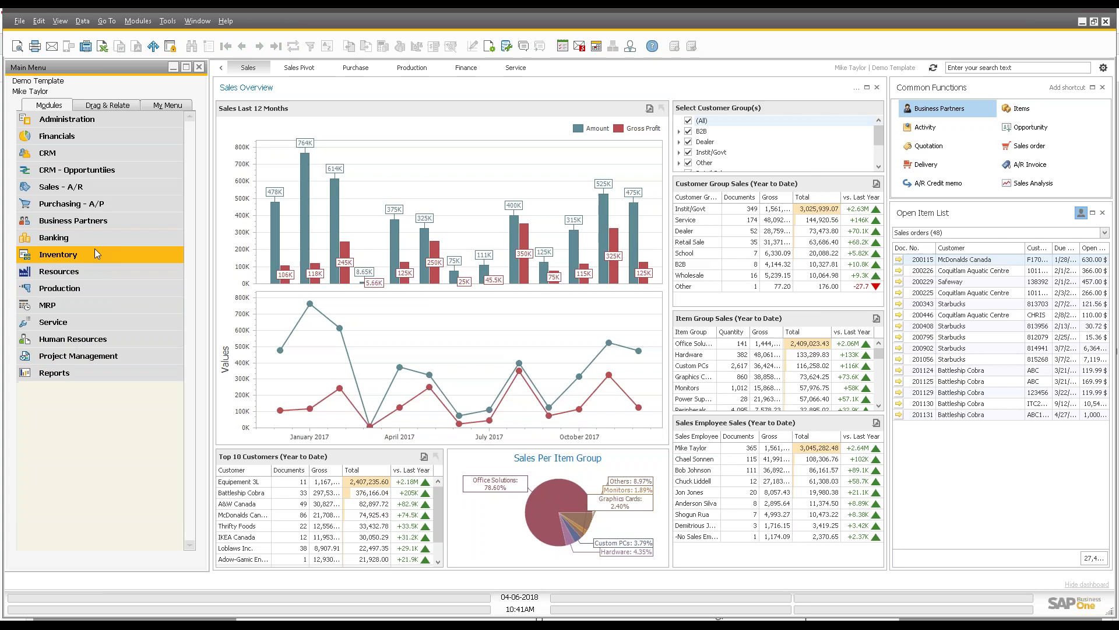
left_click(60, 289)
left_click(59, 288)
left_click(64, 304)
left_click(76, 323)
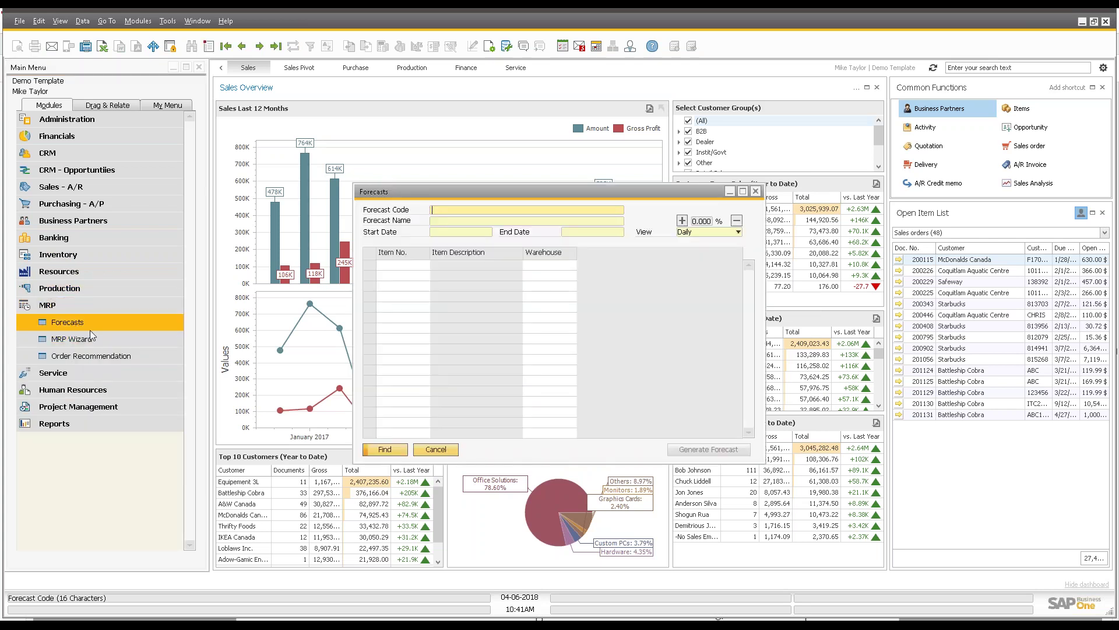
left_click_drag(440, 193, 403, 192)
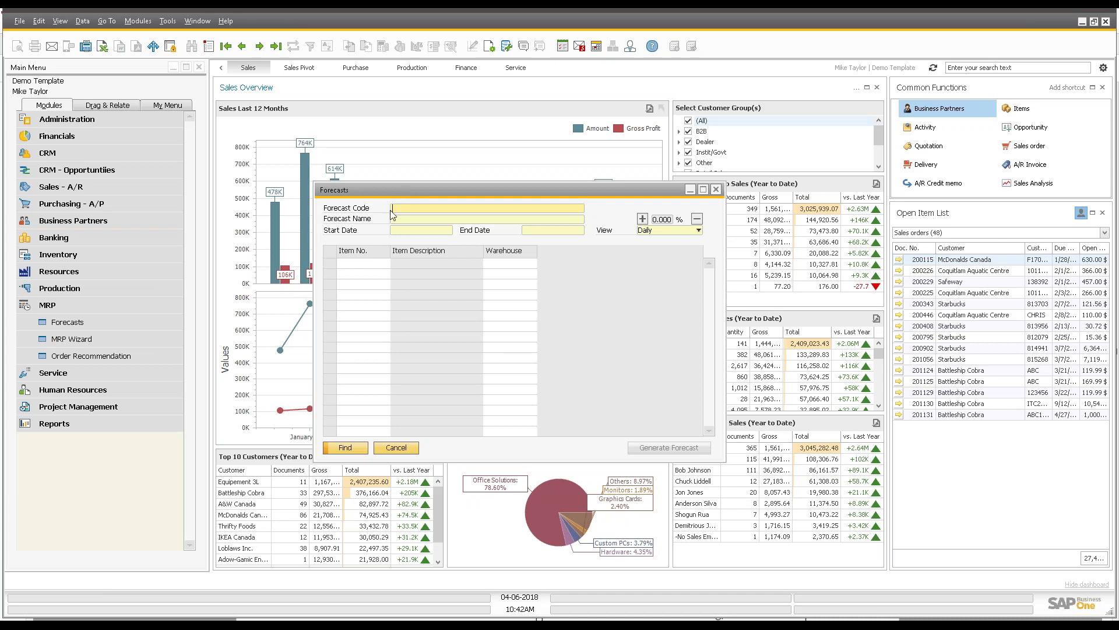
- Start a new forecast with the code Seasonality and add item 041350 as its first line
key("ctrl+a")
left_click(366, 263)
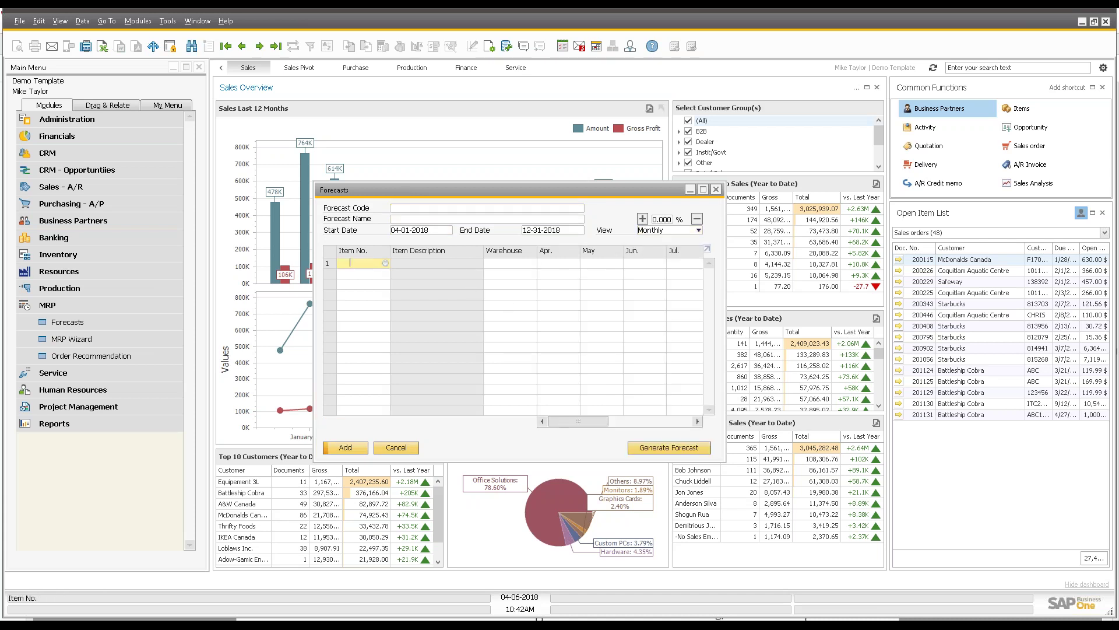
left_click(407, 208)
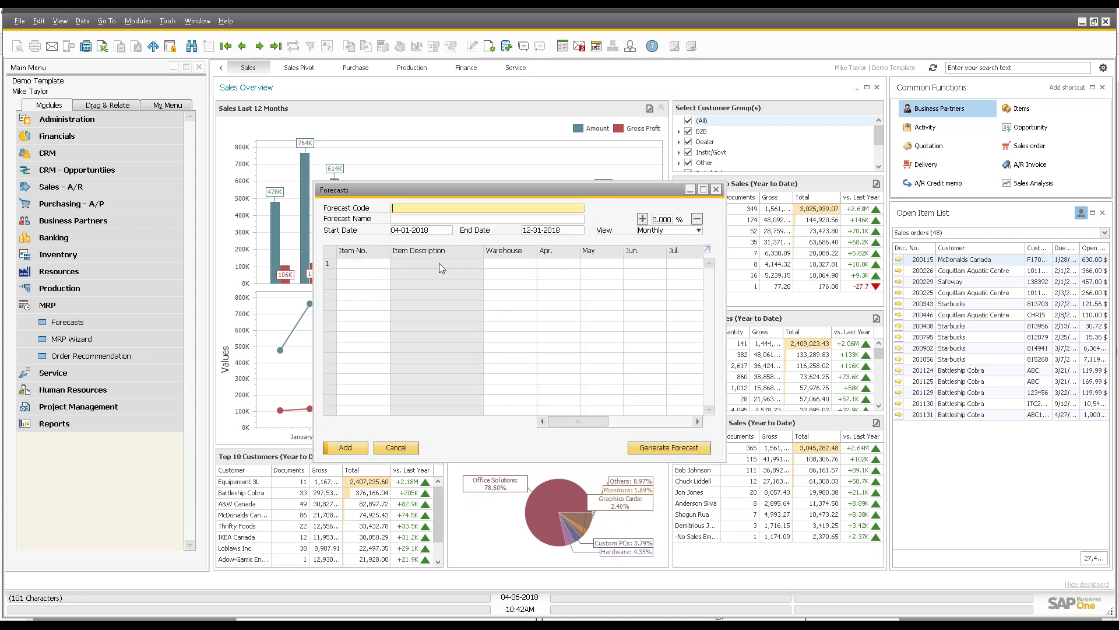
type("Seasonality")
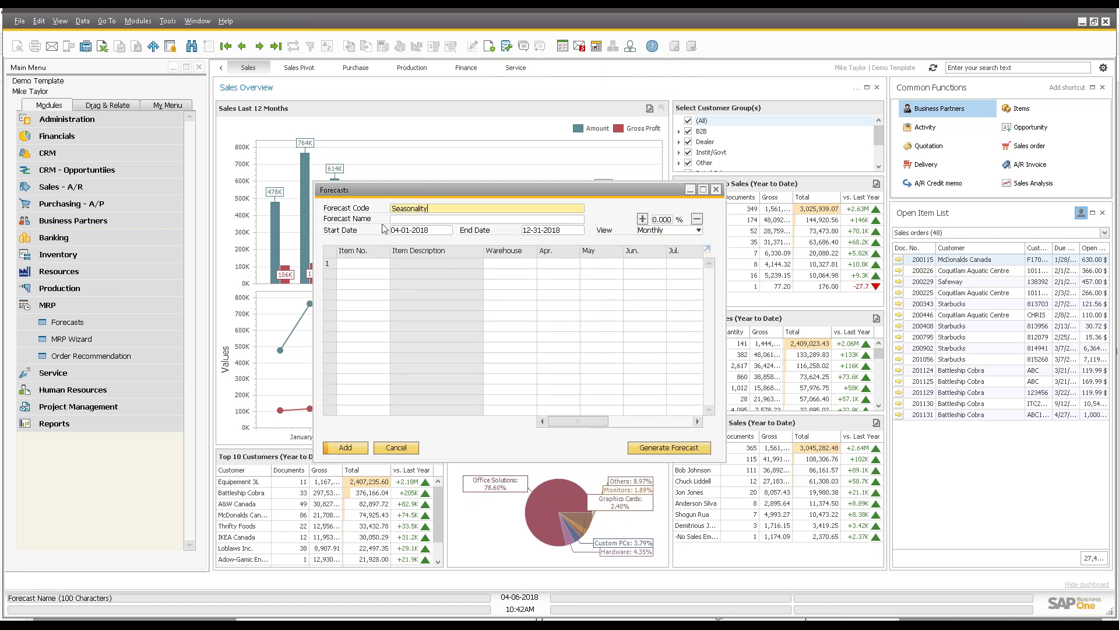
key("Tab")
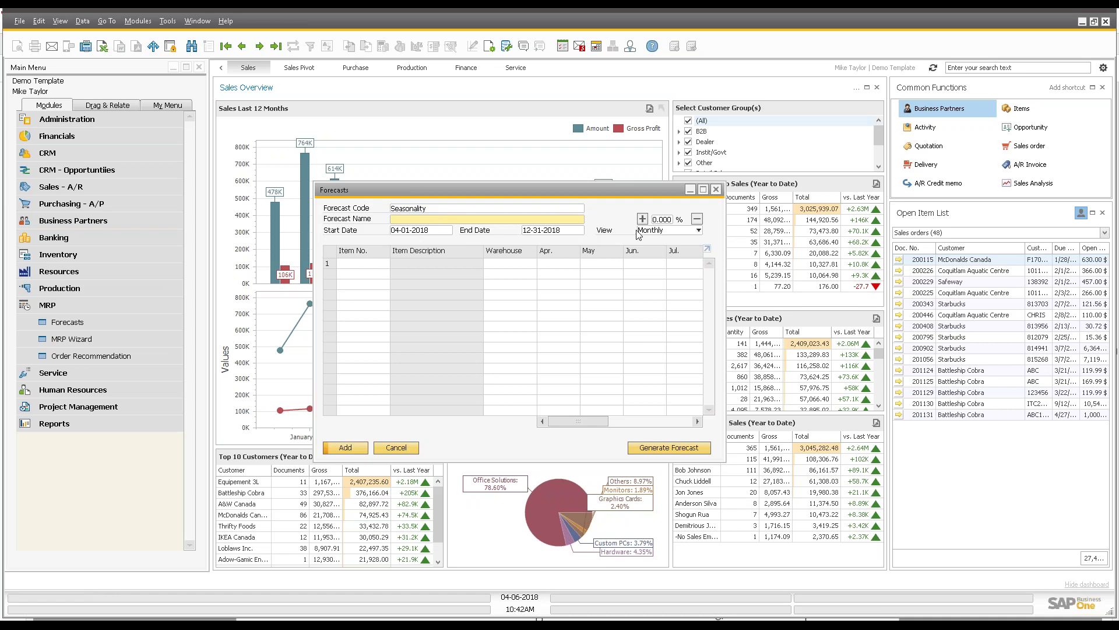
left_click(352, 264)
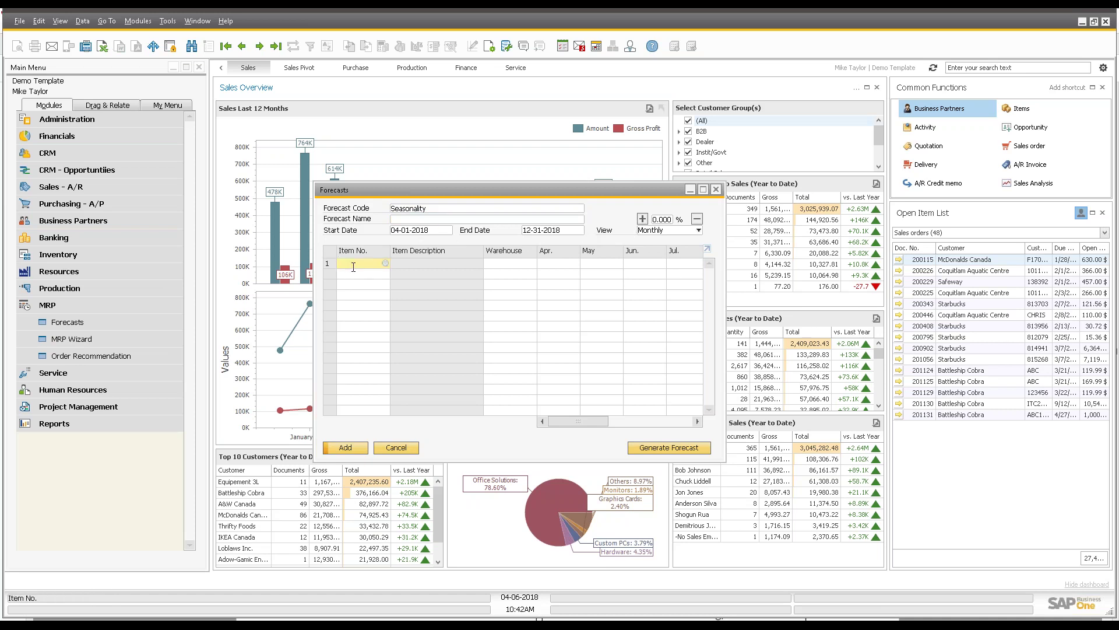
key("Tab")
double_click(421, 208)
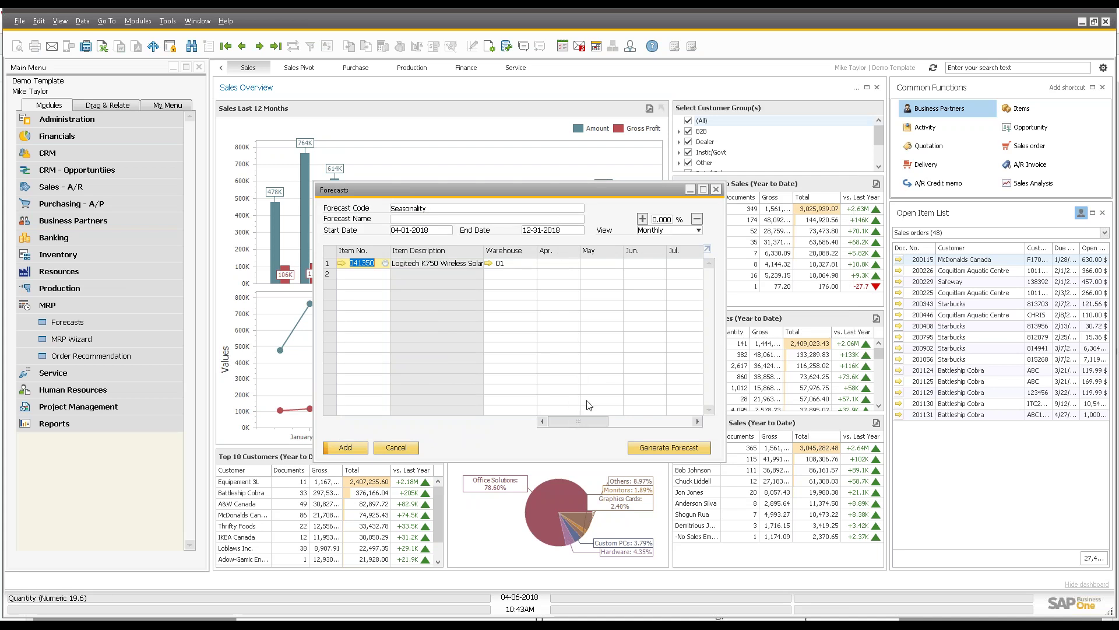
left_click_drag(583, 422, 544, 419)
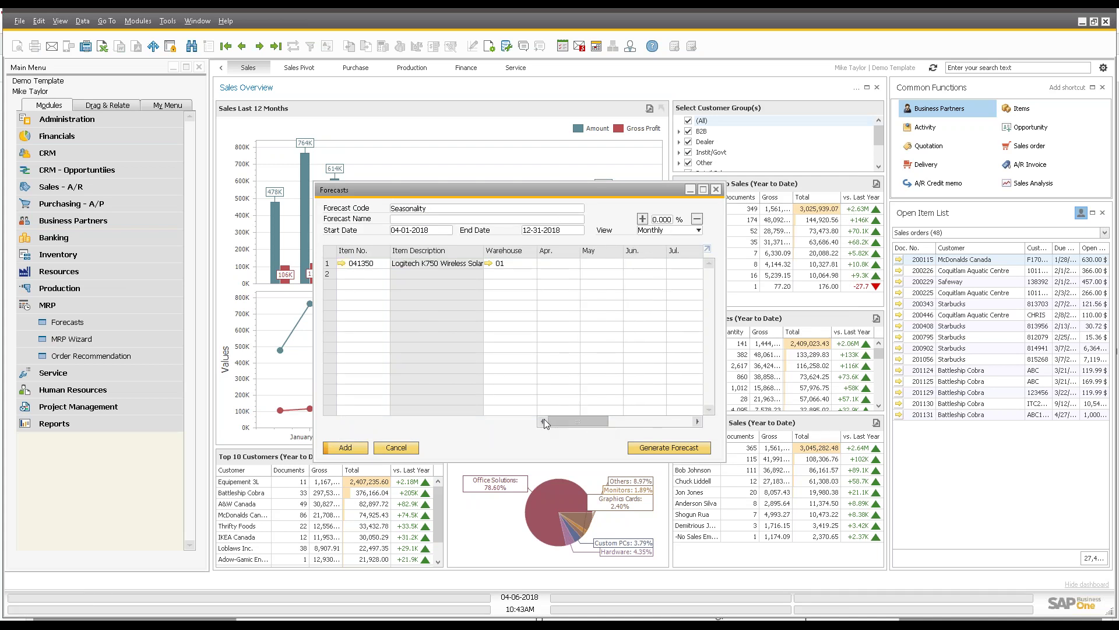
- Open the forecast generation setup and base the system-generated forecast on sales history in the advanced settings
left_click(648, 449)
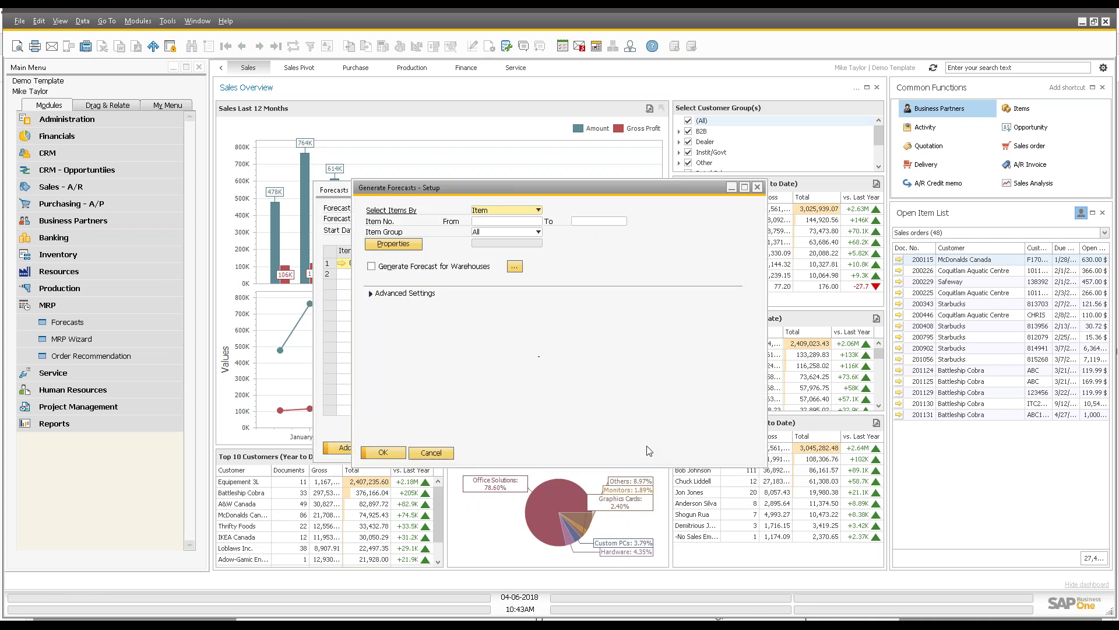
left_click(371, 293)
left_click(372, 320)
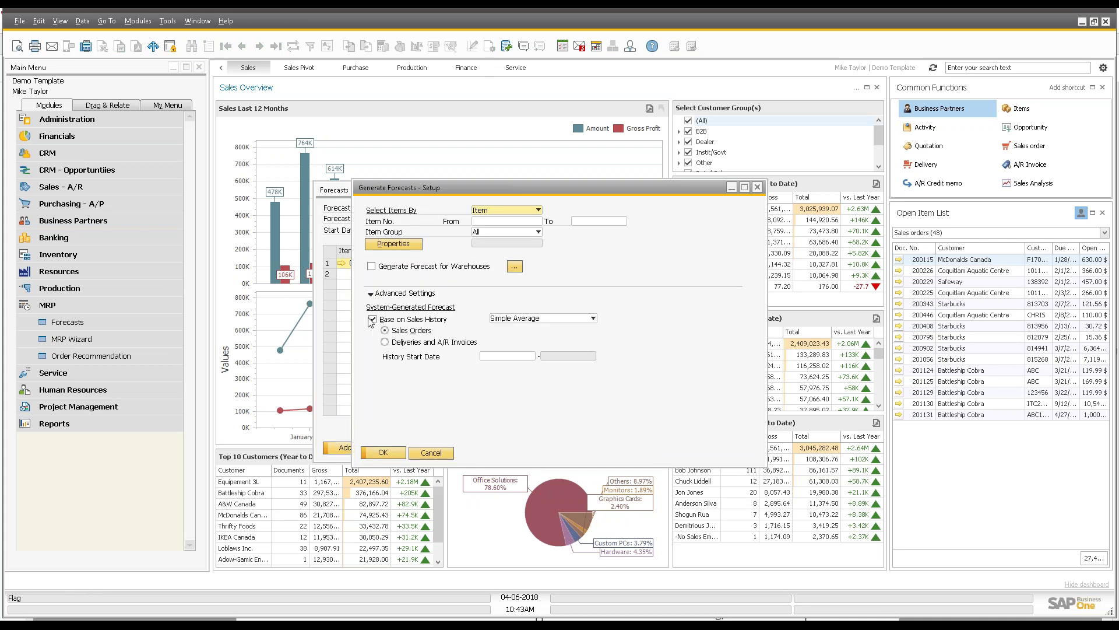
left_click(516, 319)
left_click(682, 310)
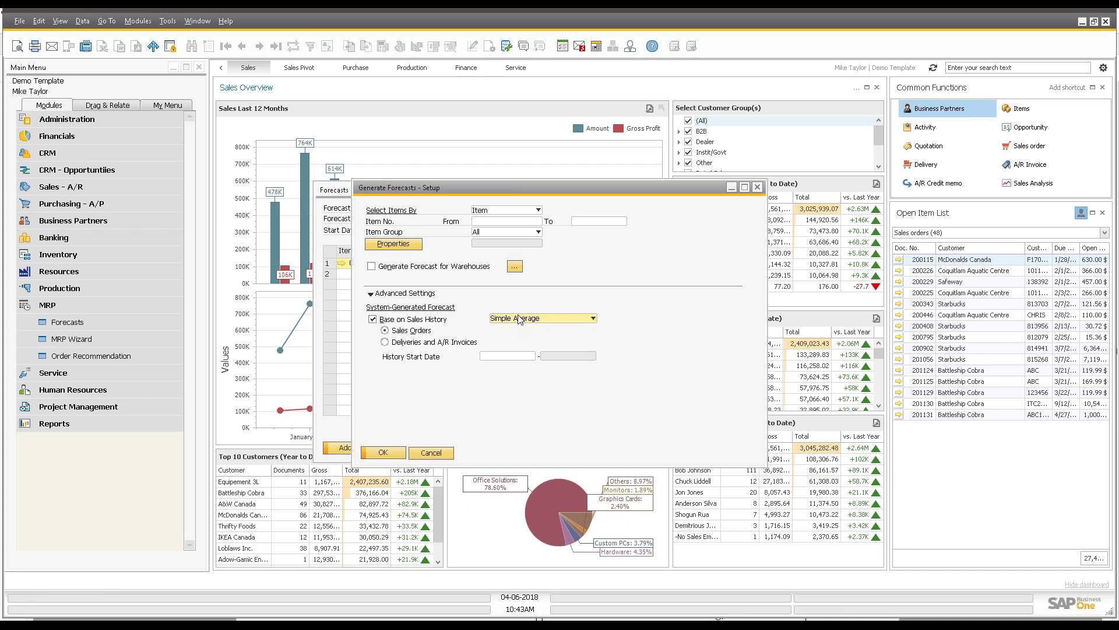
- Examine the calculation methods offered for the sales history forecast and cancel the generation setup
left_click(564, 319)
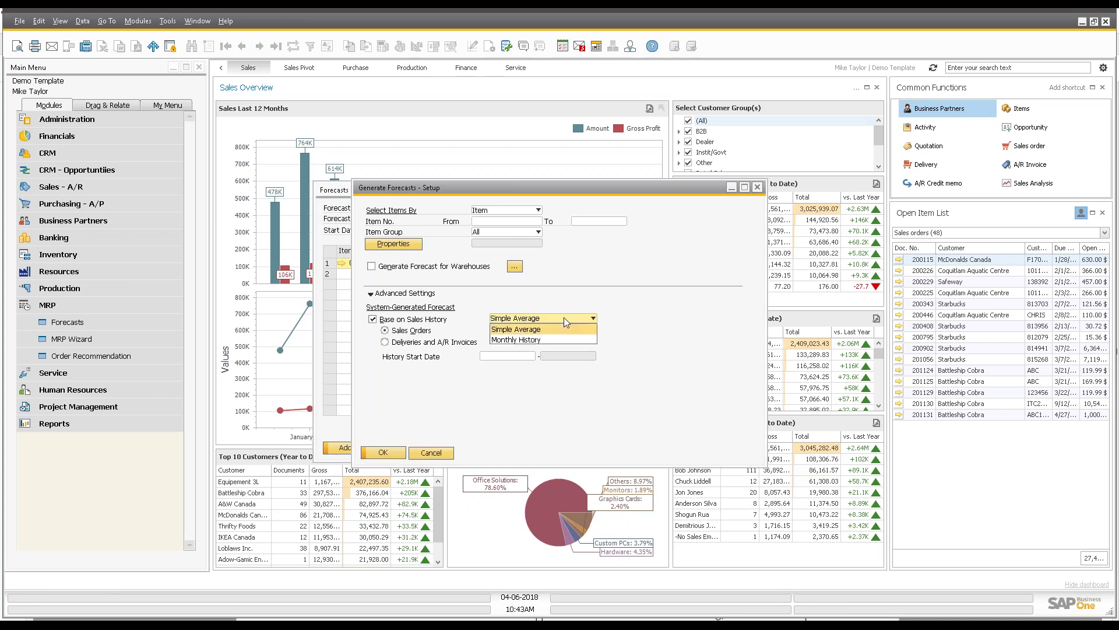
left_click(535, 304)
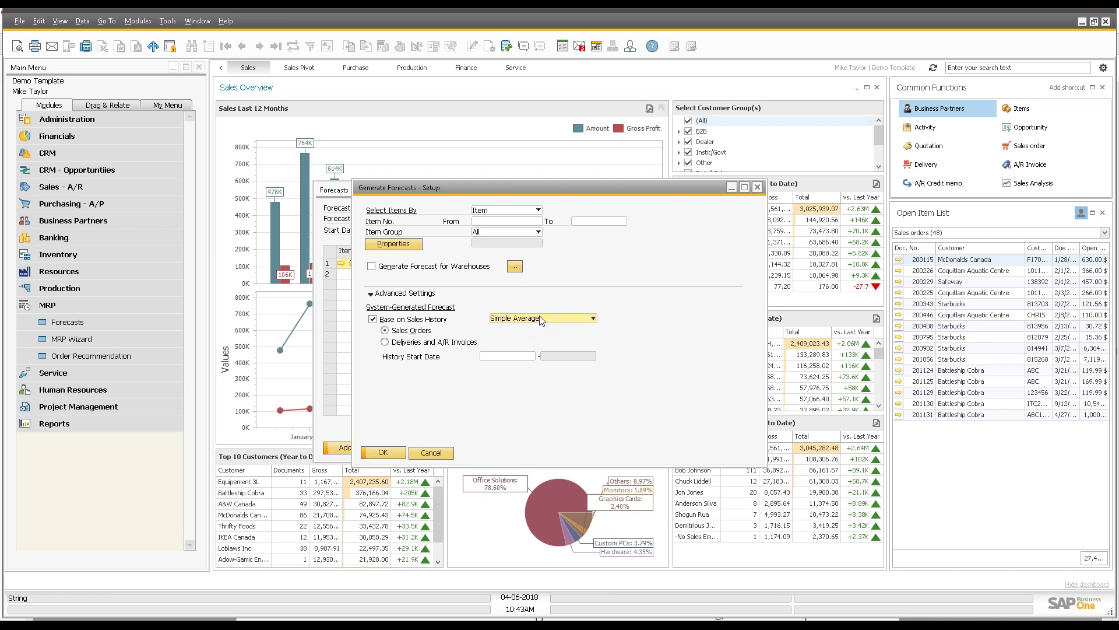
left_click_drag(557, 189, 664, 252)
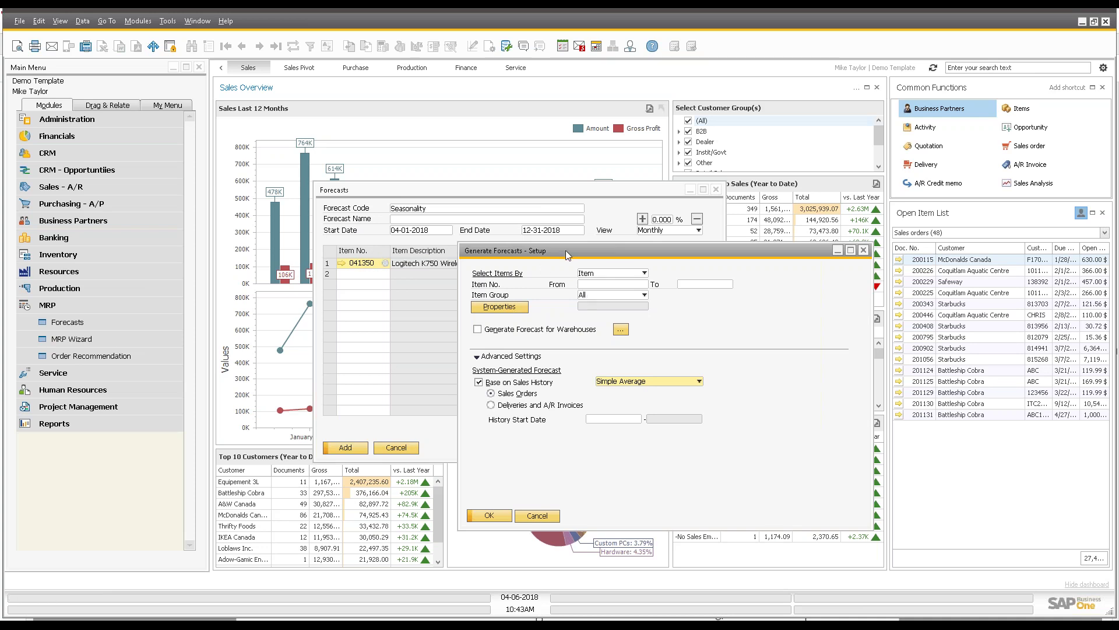
left_click_drag(568, 263, 547, 170)
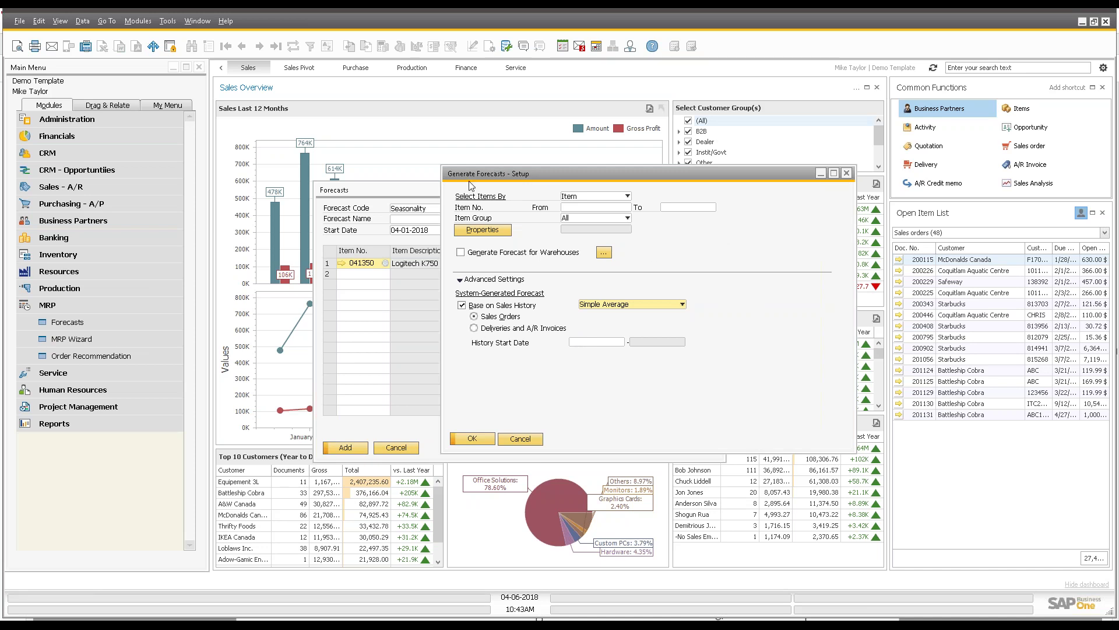
left_click(612, 303)
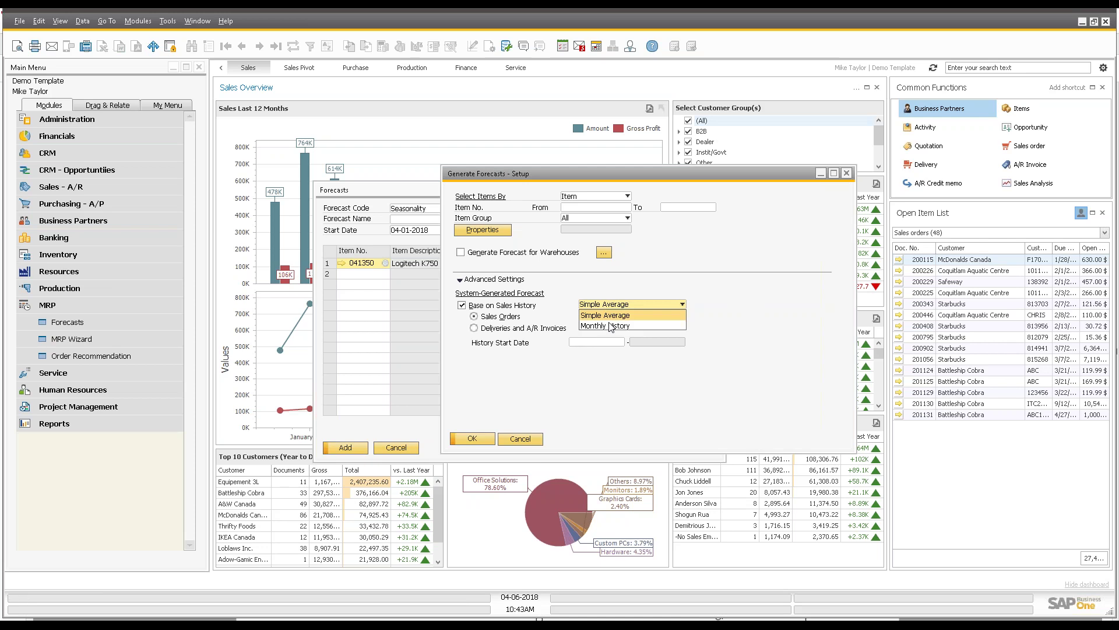
left_click(716, 308)
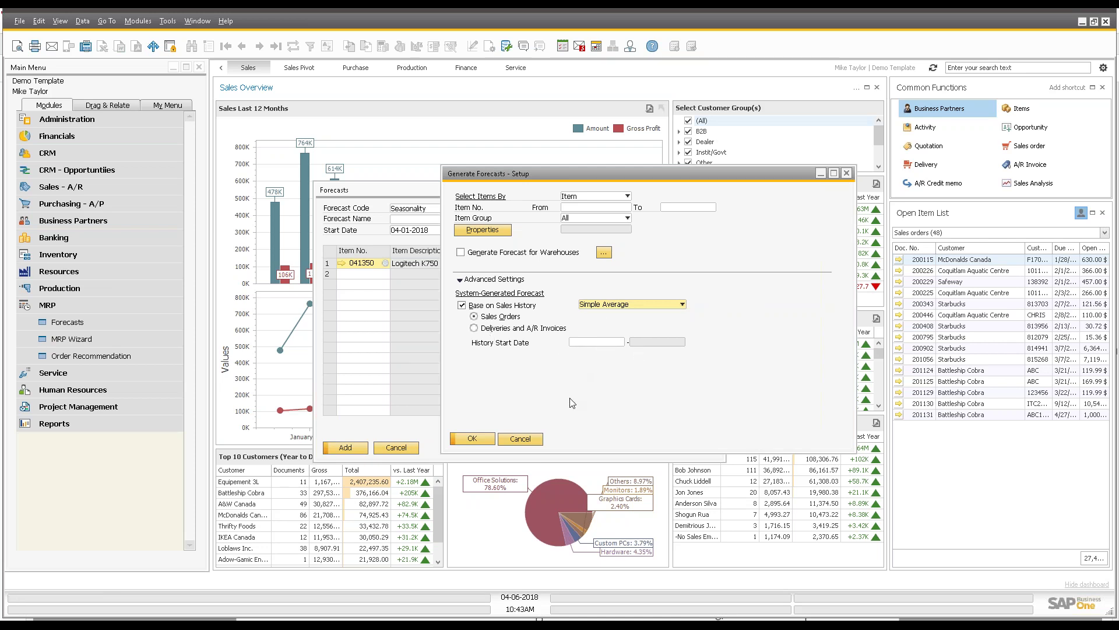
left_click(520, 438)
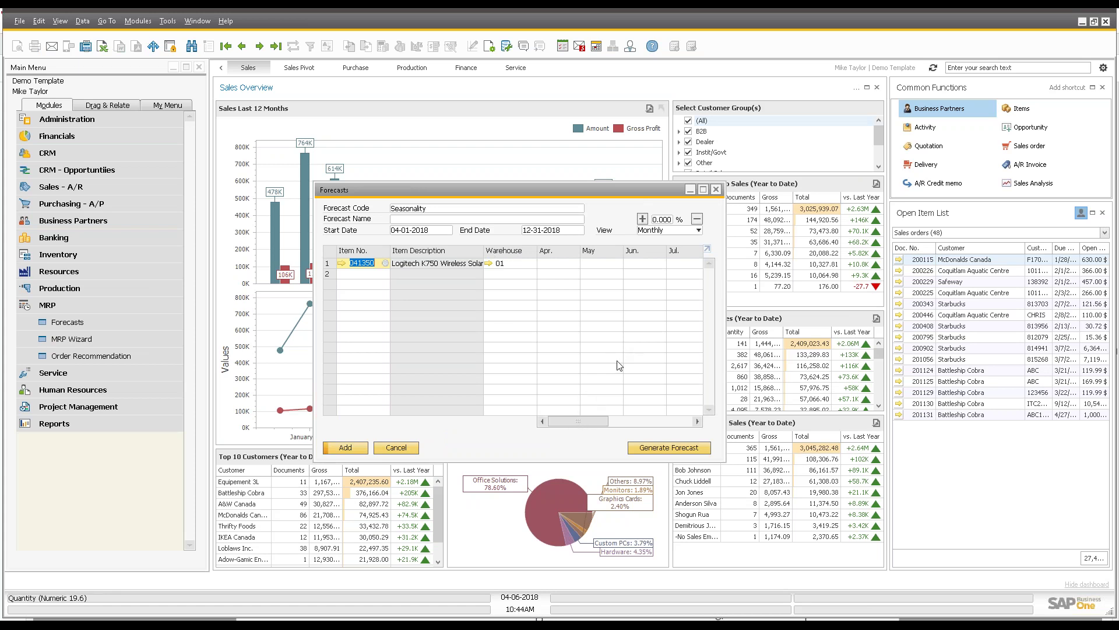
- Check the forecast's view interval options, keep Monthly, and close the forecast without saving
left_click(665, 231)
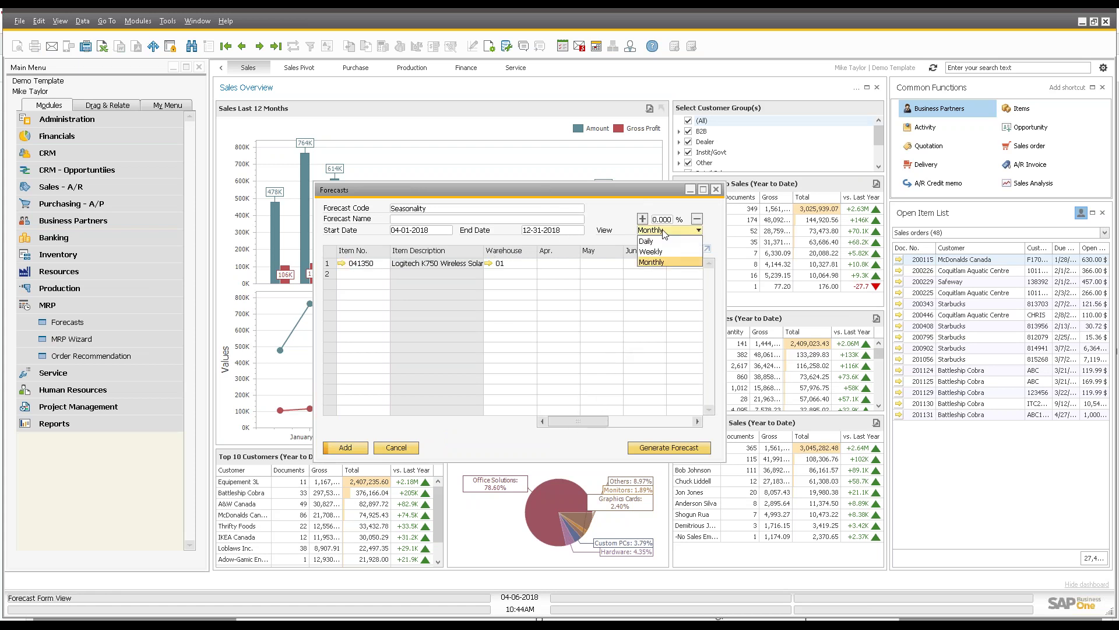
left_click(656, 262)
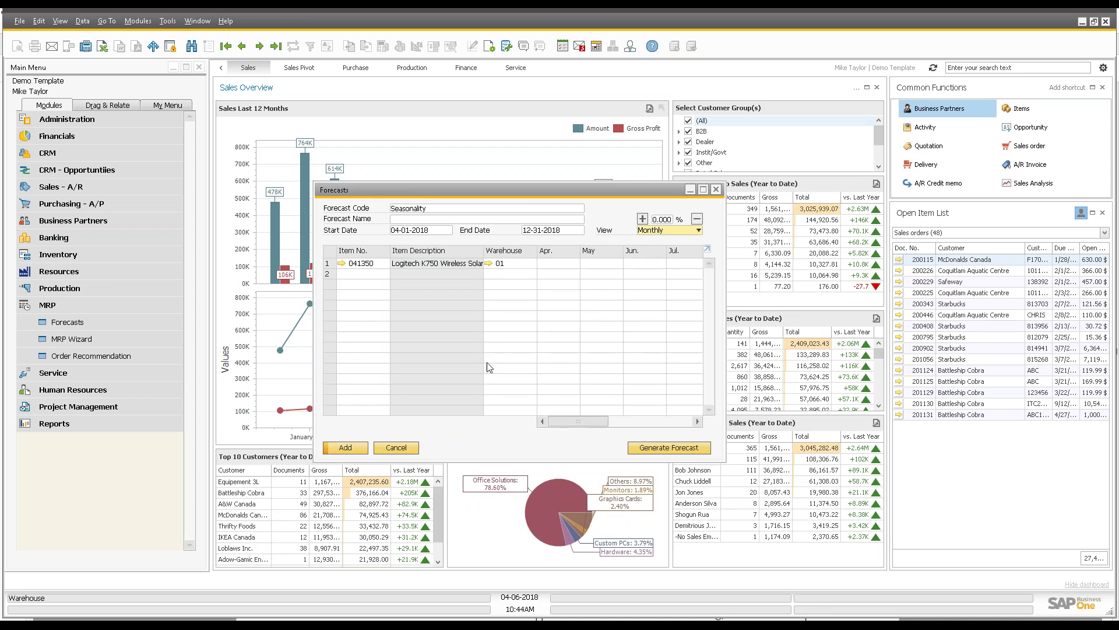
left_click(716, 189)
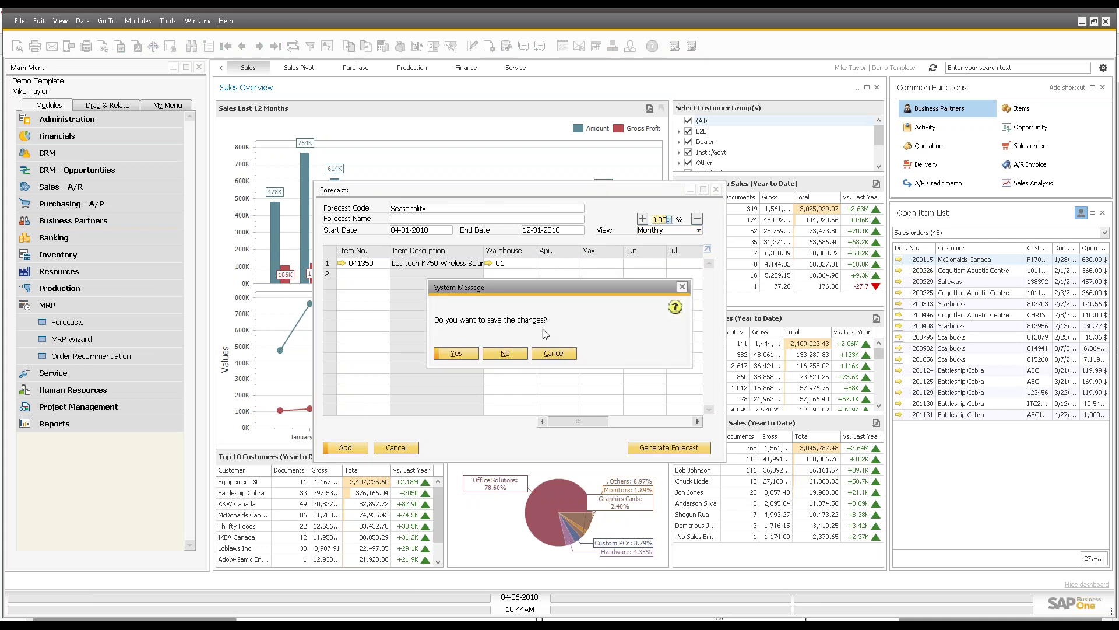
left_click(505, 354)
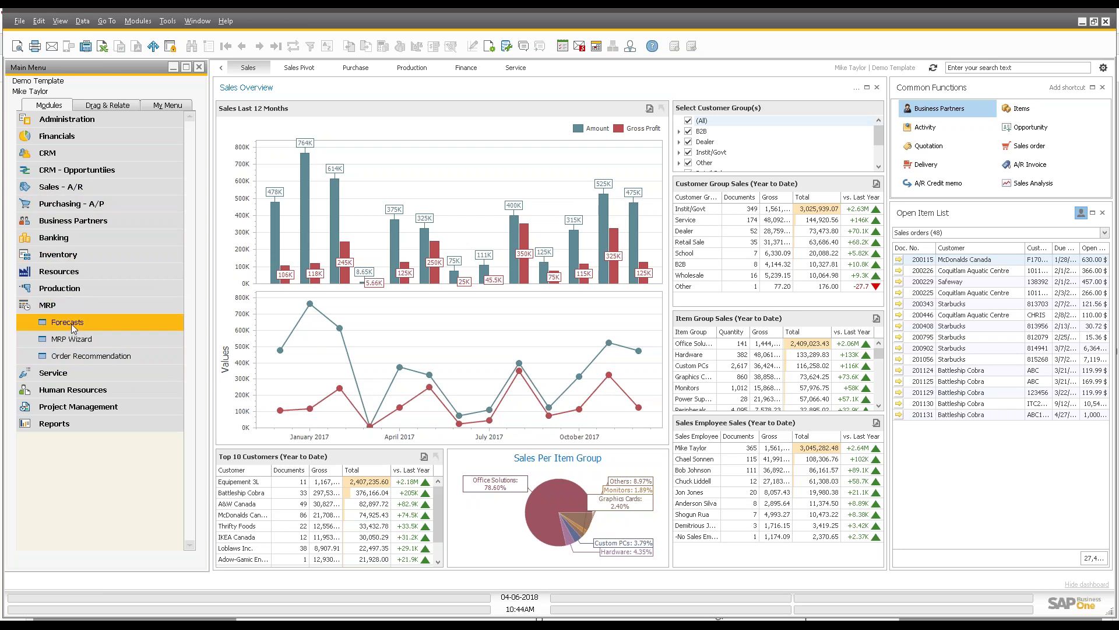
- Open the MRP Wizard, enlarge its window, and advance to the scenario selection
left_click(64, 341)
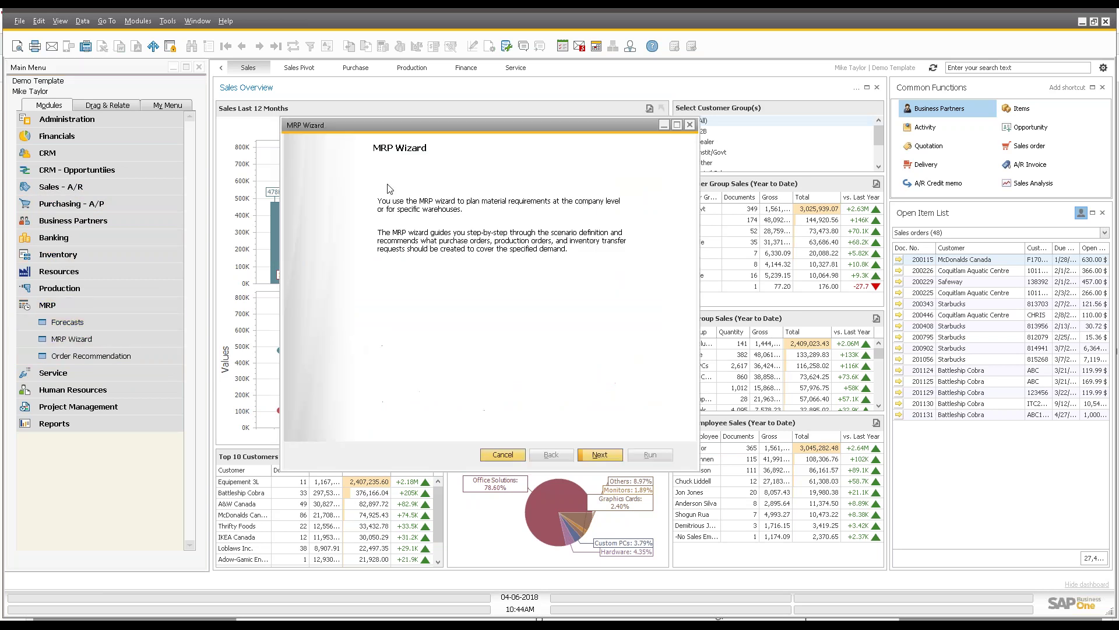
left_click_drag(396, 126, 331, 108)
left_click_drag(633, 454, 976, 551)
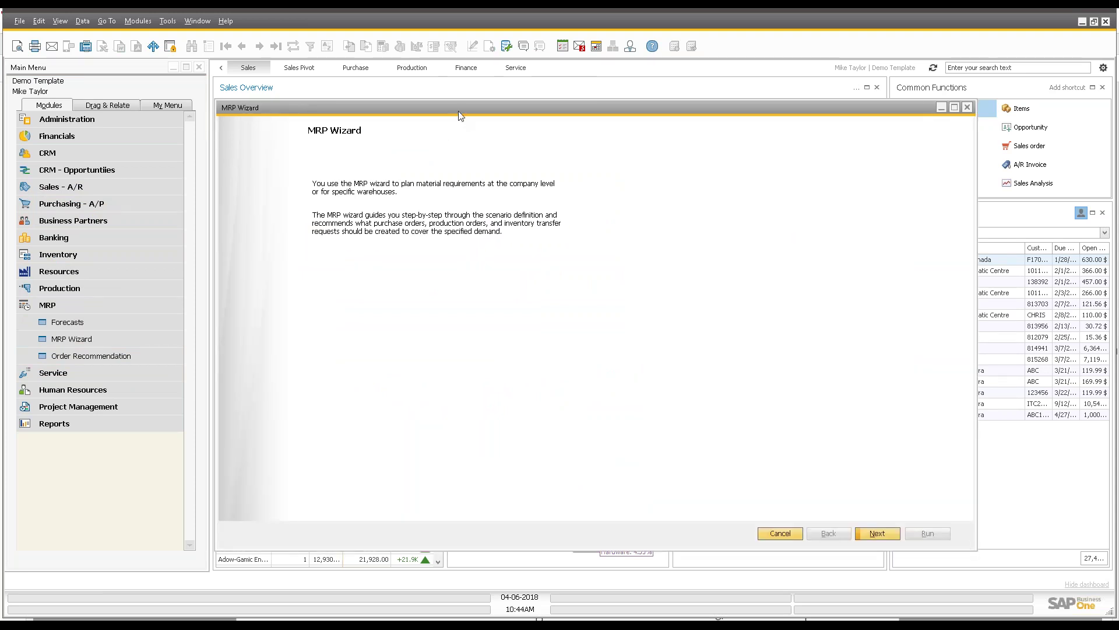
left_click_drag(457, 105, 462, 113)
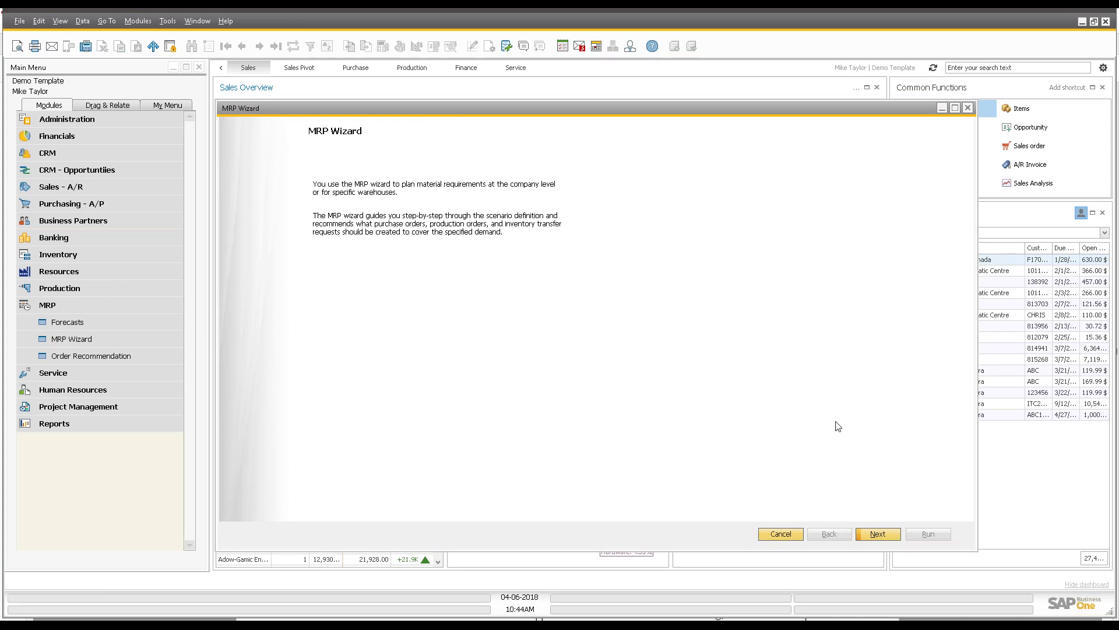
left_click(878, 534)
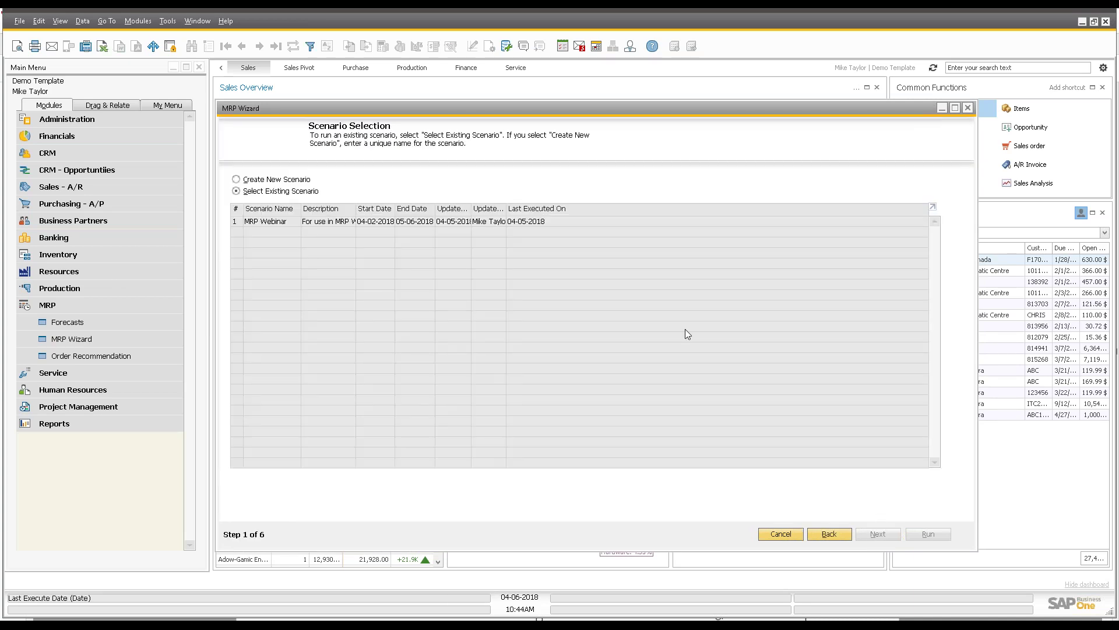
- Select the existing MRP Webinar scenario and proceed to its scenario details
left_click(258, 225)
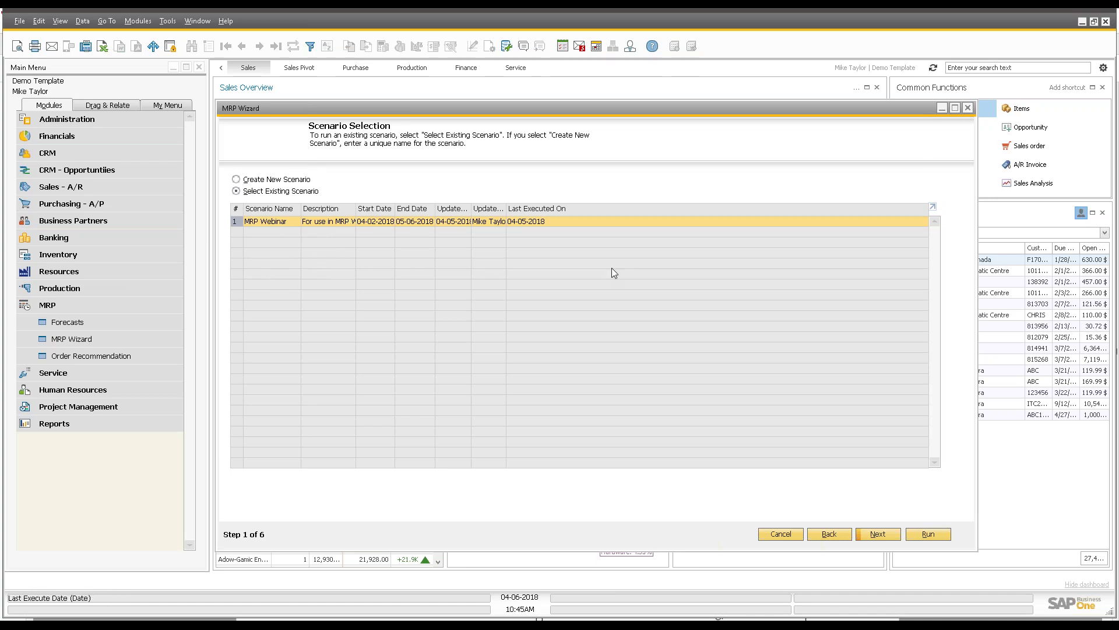
left_click(876, 534)
left_click(878, 535)
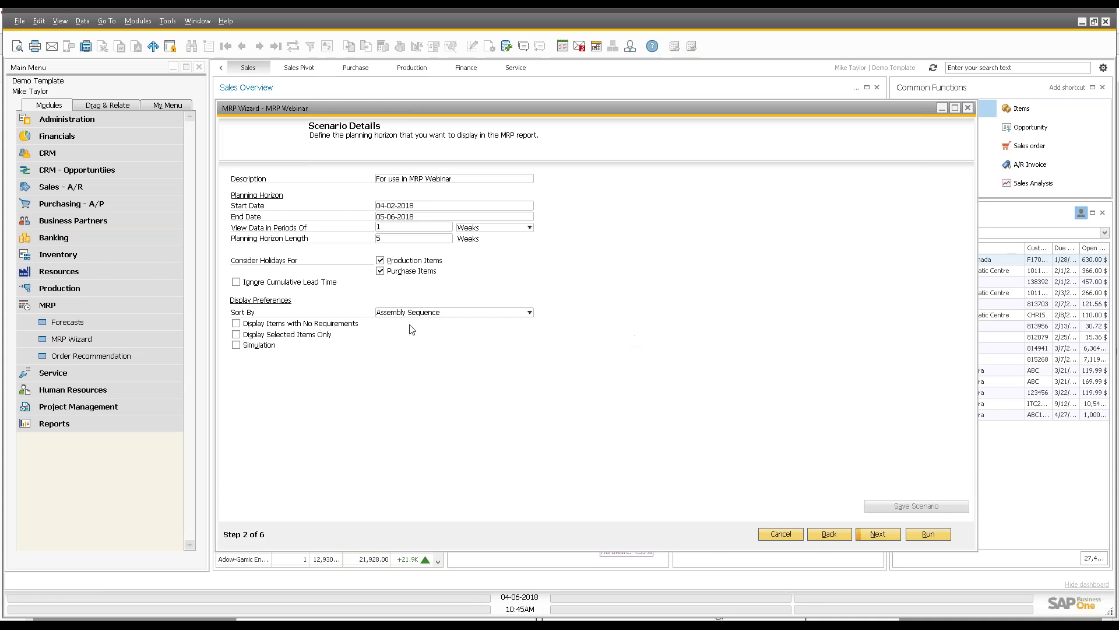
- Proceed through the item selection and inventory data source settings to the documents data source, widening the include columns on the way
left_click(877, 535)
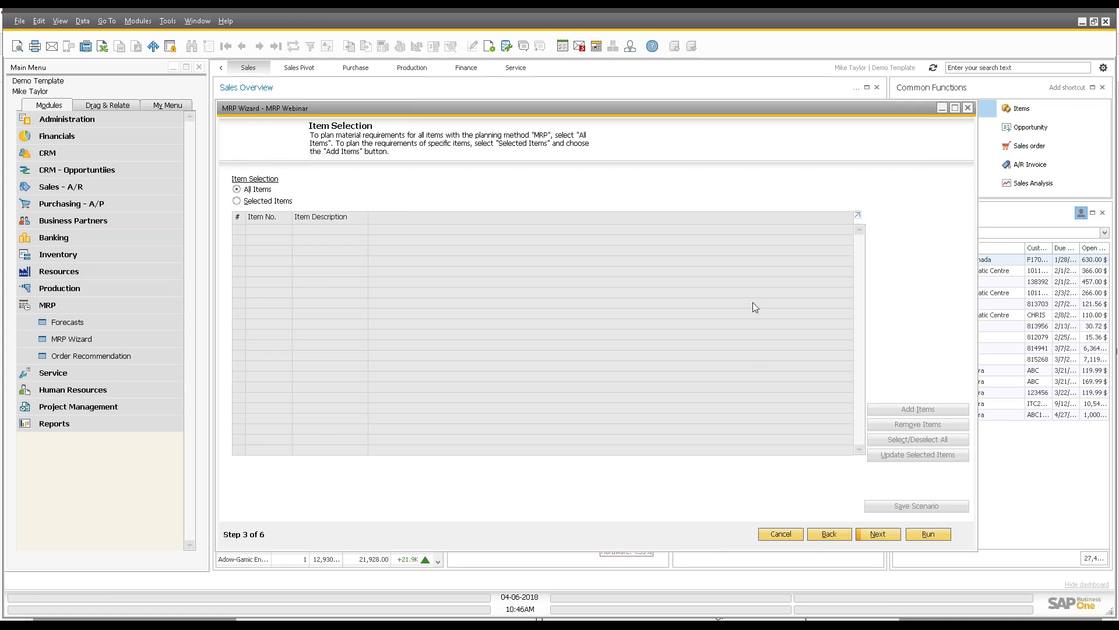
left_click(878, 534)
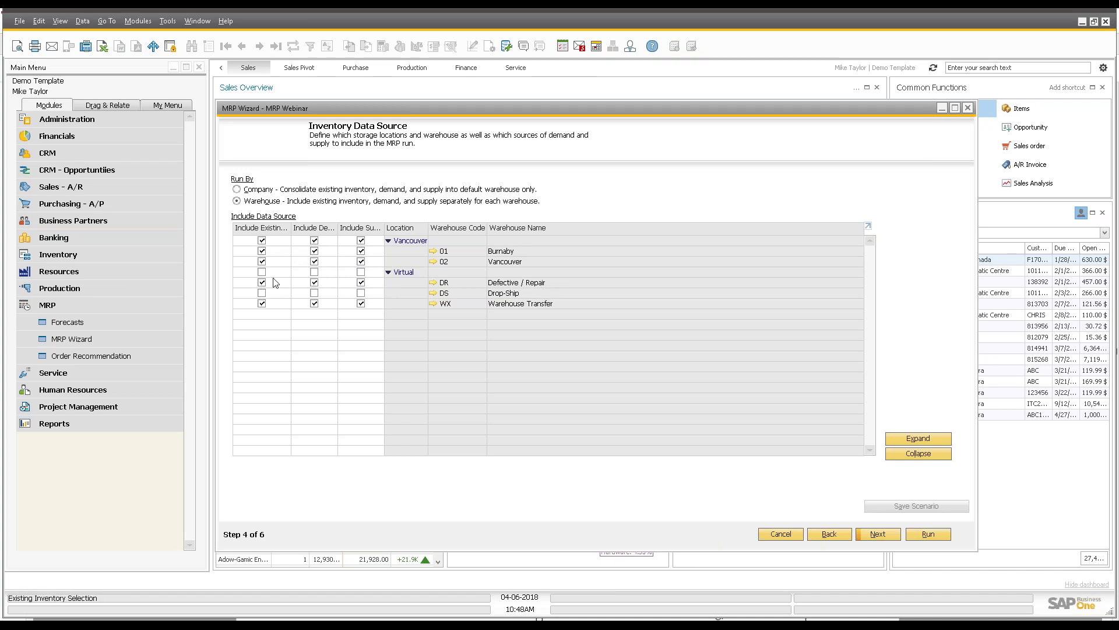
left_click_drag(292, 231, 435, 231)
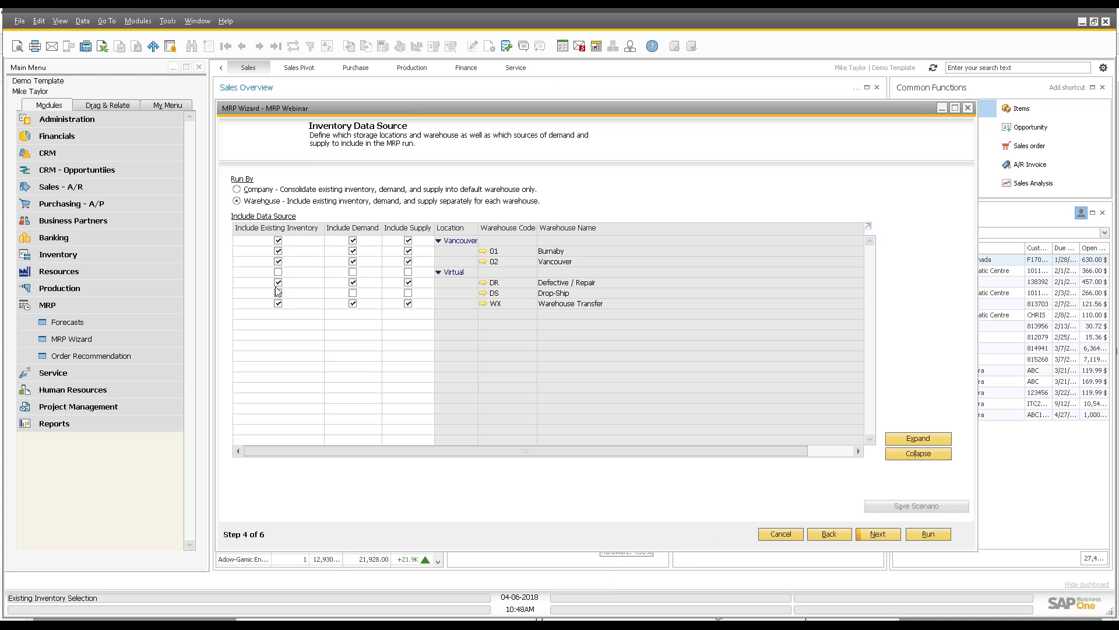
left_click(878, 533)
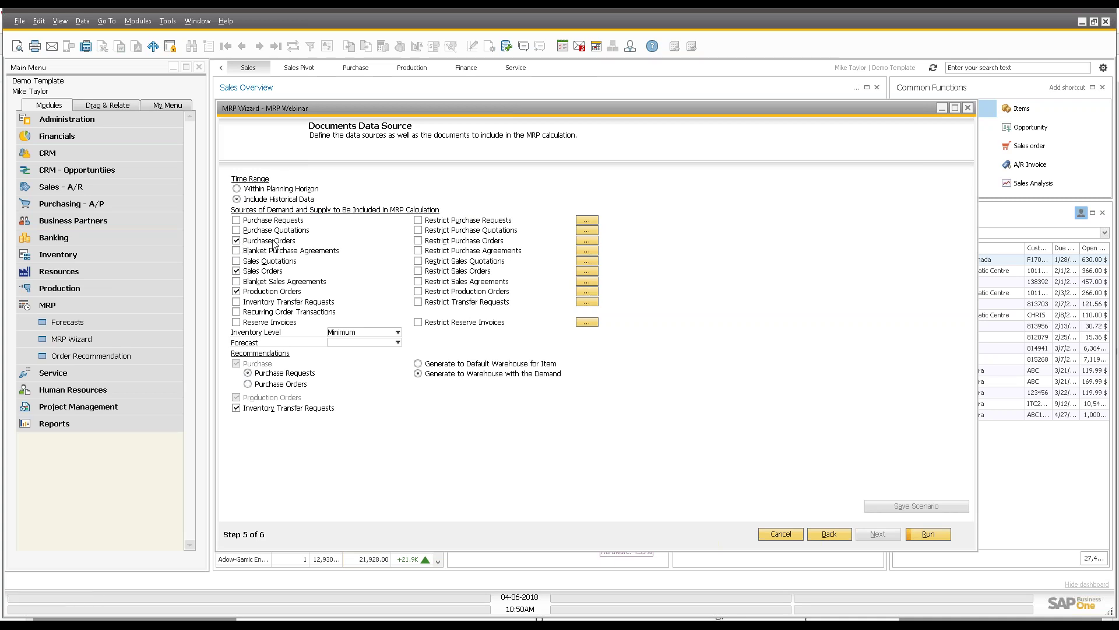
- Check the inventory level options, keep Minimum with Purchase Requests as the purchase recommendation, and run the MRP calculation
left_click(236, 271)
left_click(344, 332)
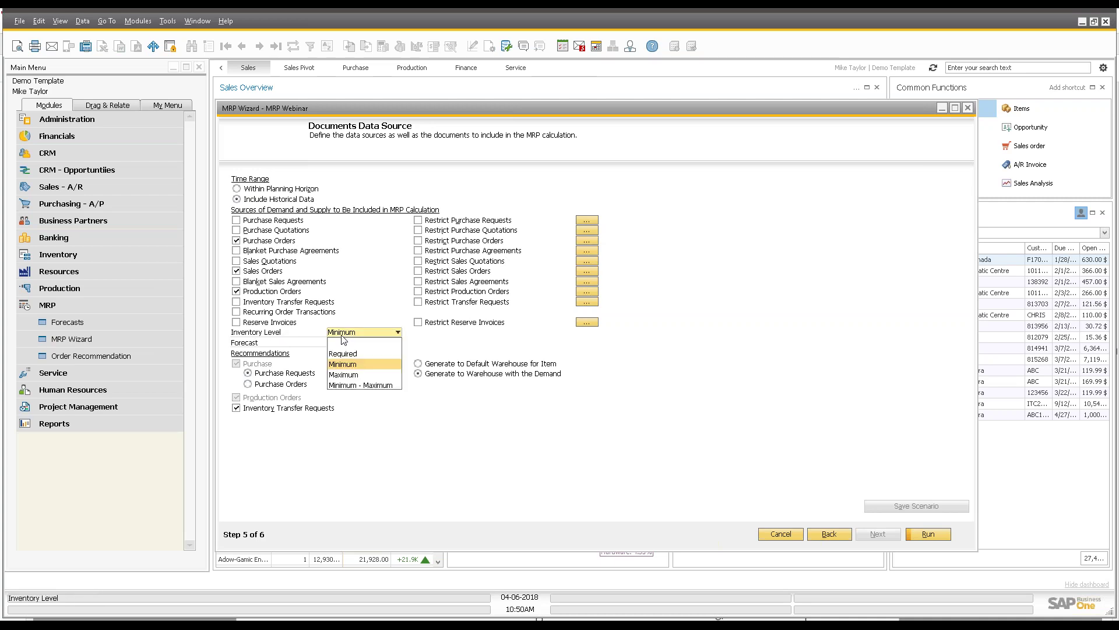
left_click(344, 364)
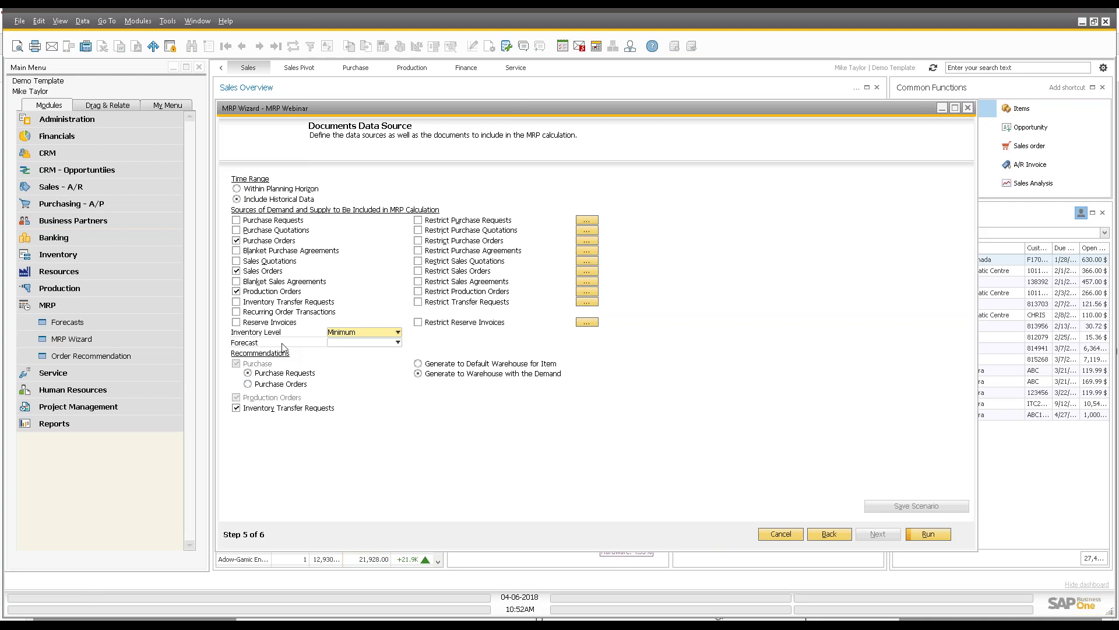
left_click(236, 364)
left_click(248, 373)
left_click(382, 332)
left_click(352, 362)
left_click(928, 534)
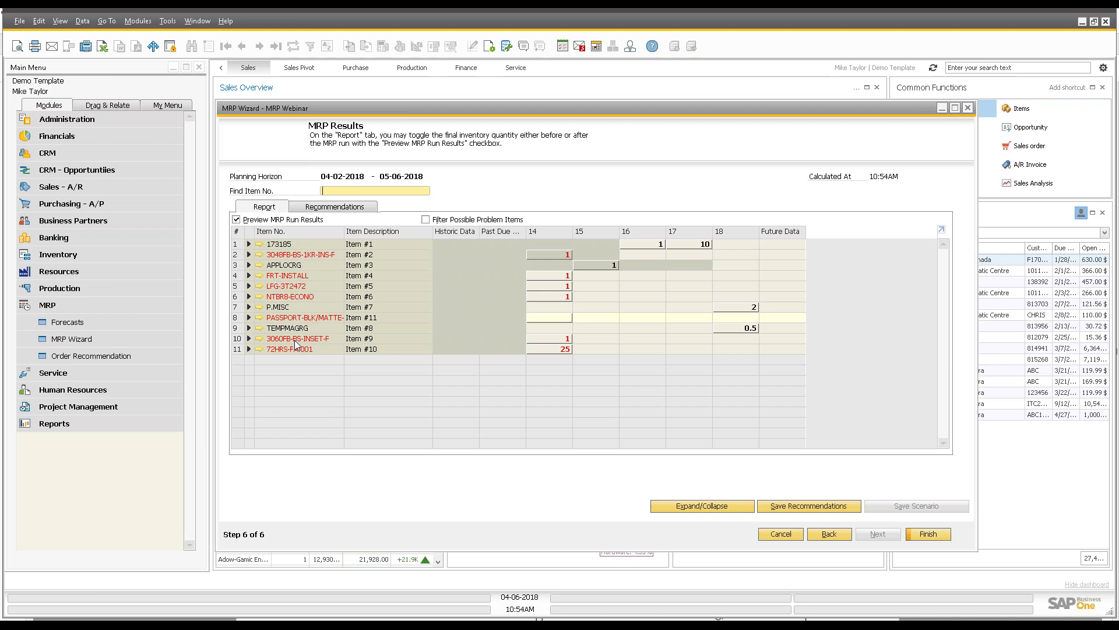
- Expand Item #1 in the report and inspect the sales orders pegged to its historic demand, making the pegging details readable
left_click(249, 244)
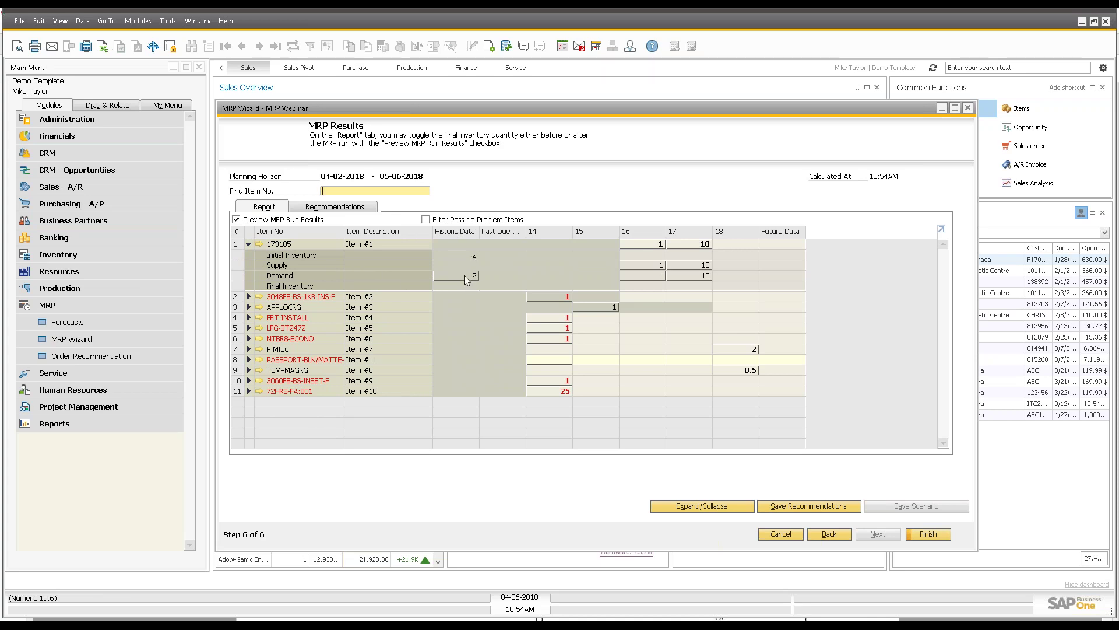
double_click(459, 275)
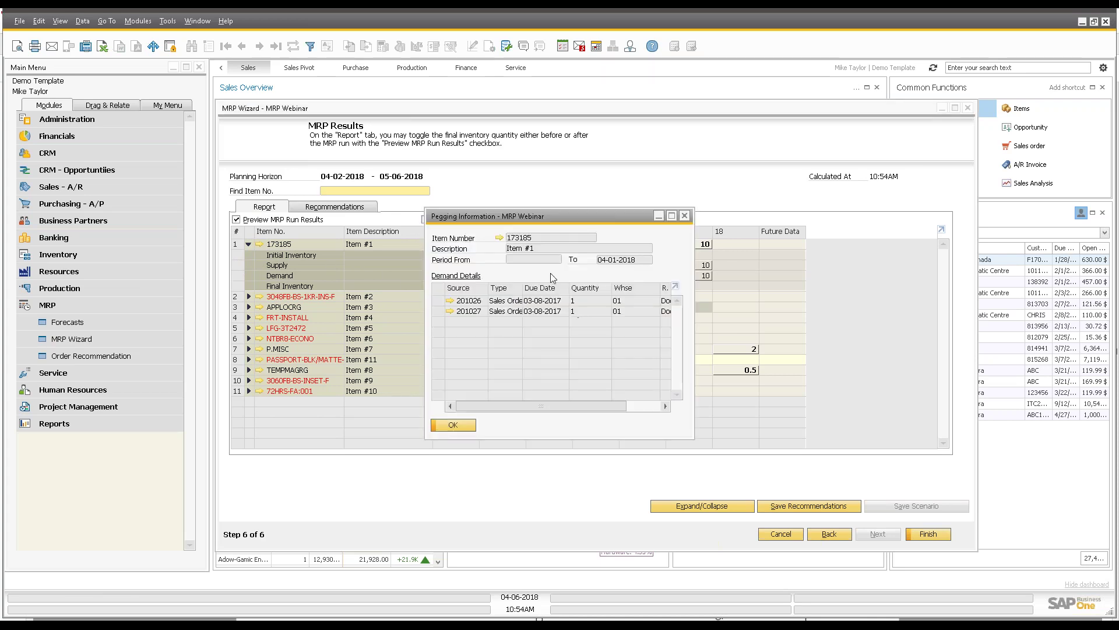
left_click_drag(523, 288, 551, 288)
left_click_drag(491, 222, 382, 308)
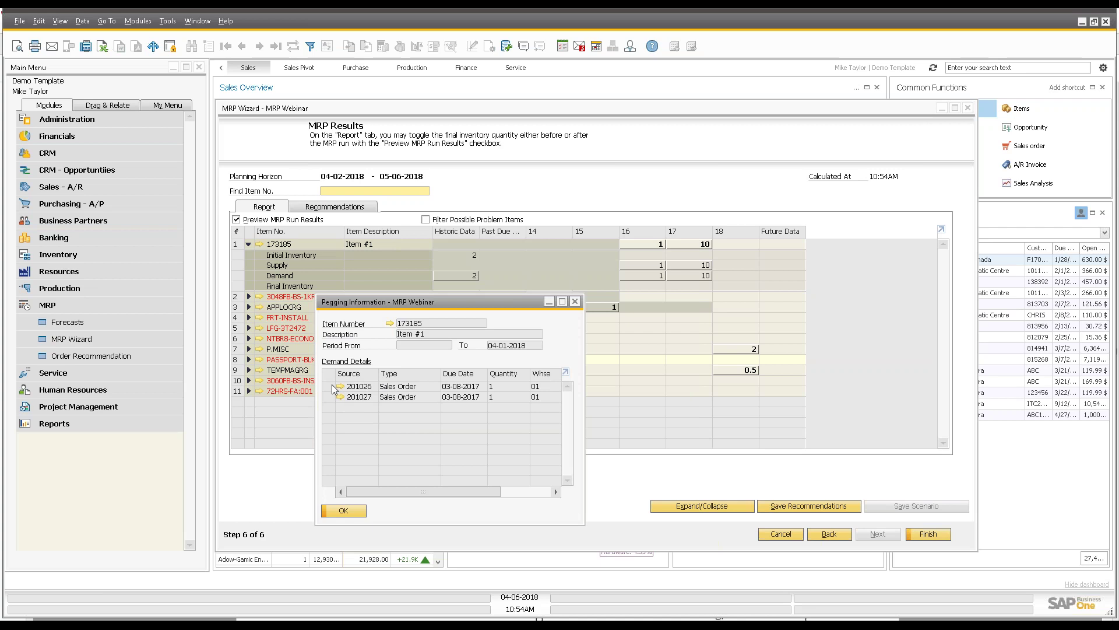
left_click(344, 511)
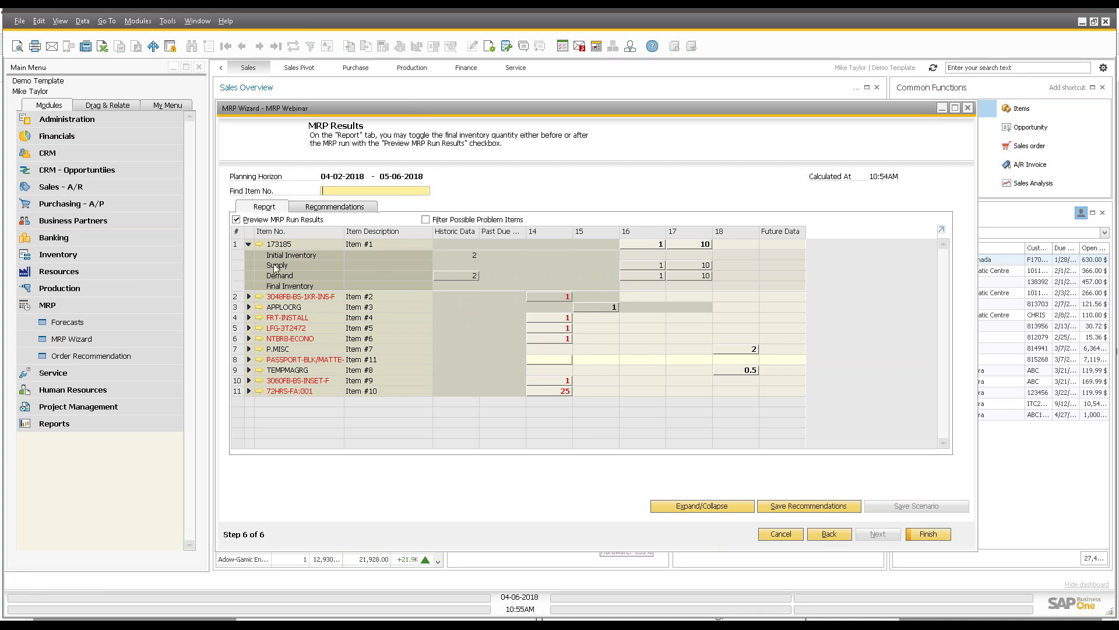
- Check the pegging information for Item #1's demand in weeks 16 and 17
double_click(646, 277)
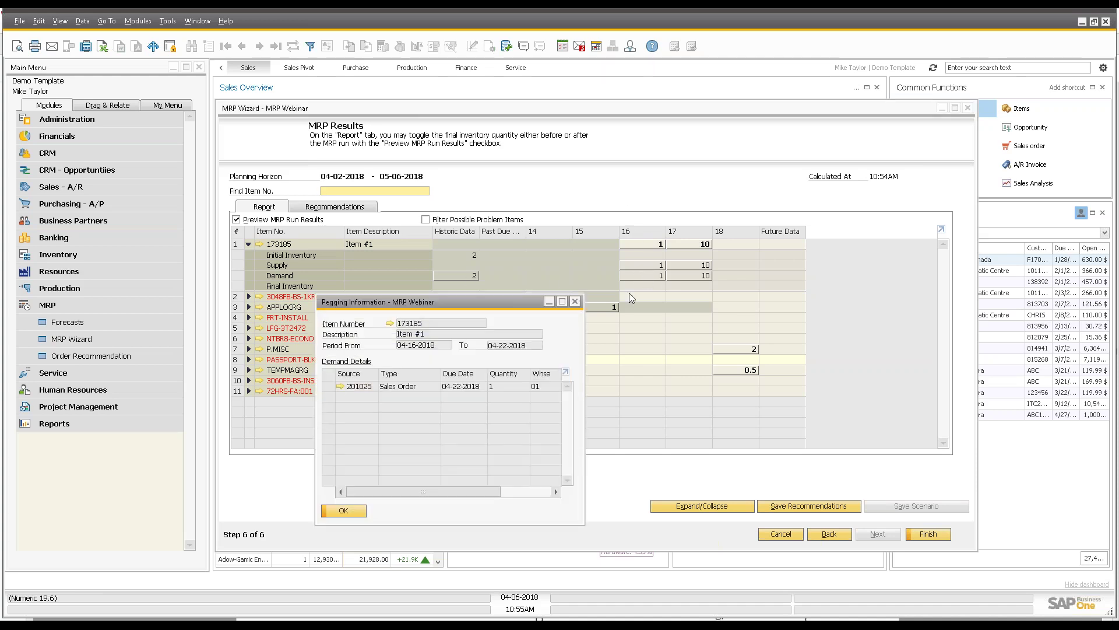
left_click(579, 302)
double_click(686, 275)
left_click(575, 301)
- Inspect the pegging information for Item #1's week 16 supply, including the remarks, and collapse the item's details
double_click(646, 264)
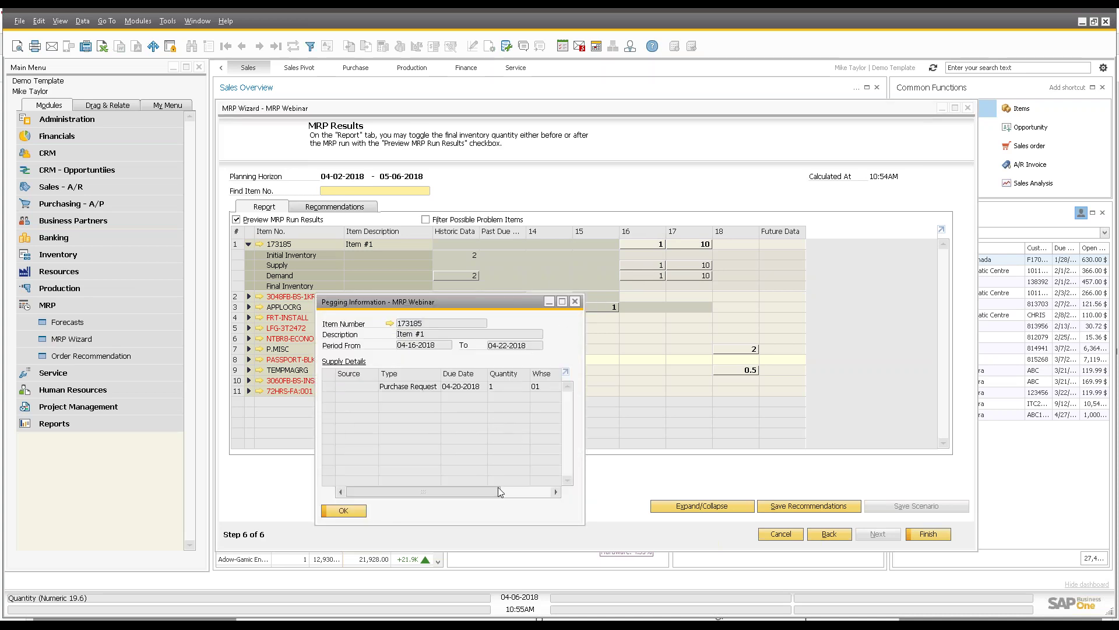
left_click_drag(498, 487, 528, 488)
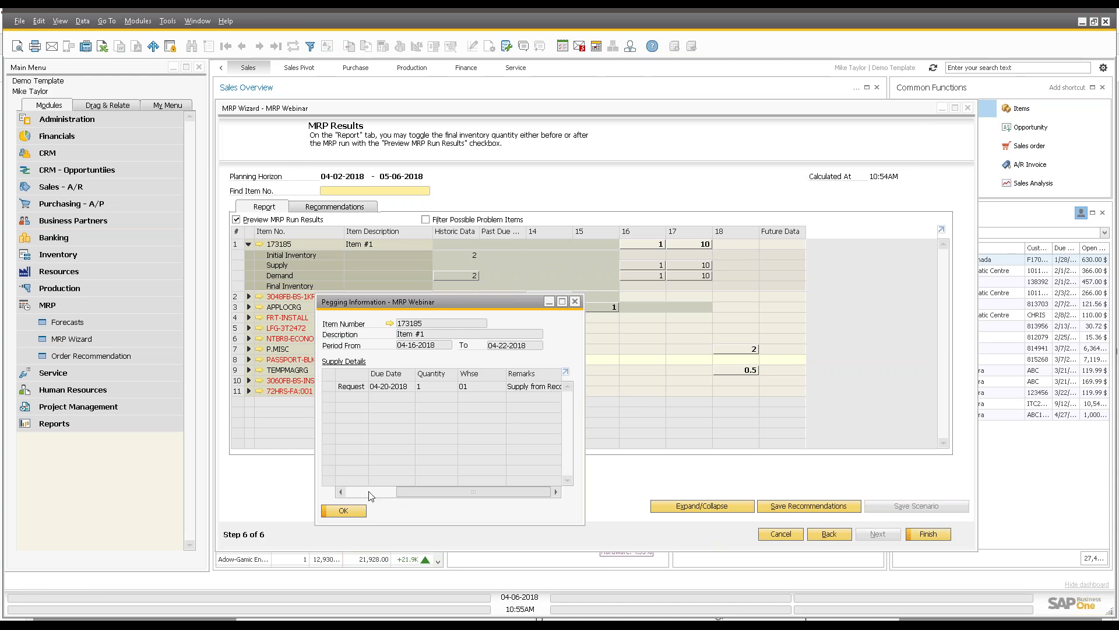
left_click(338, 512)
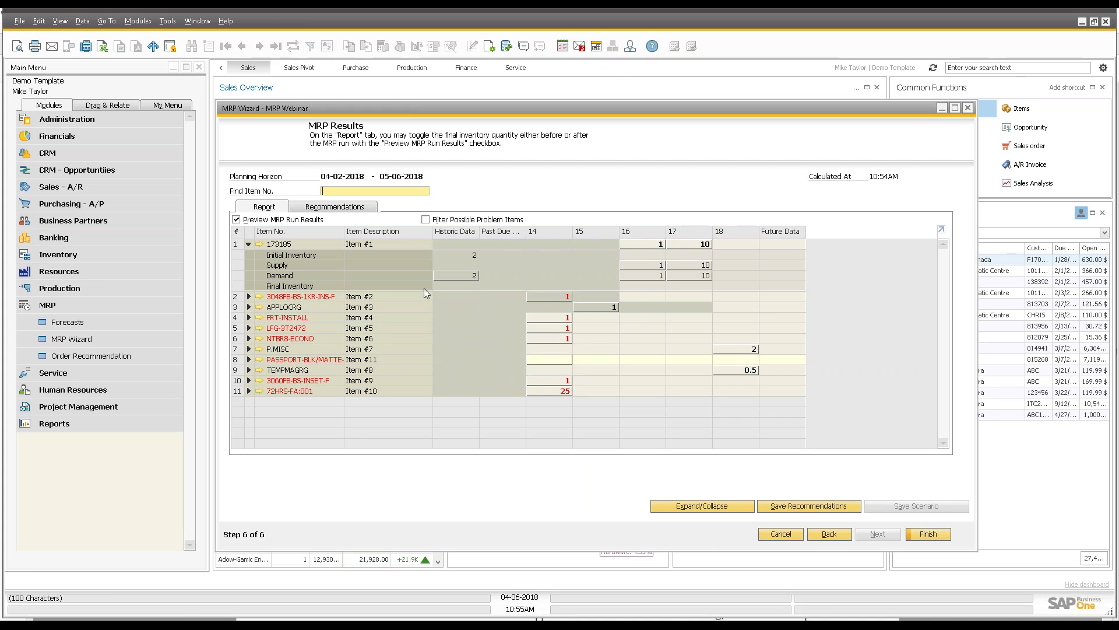
left_click(248, 244)
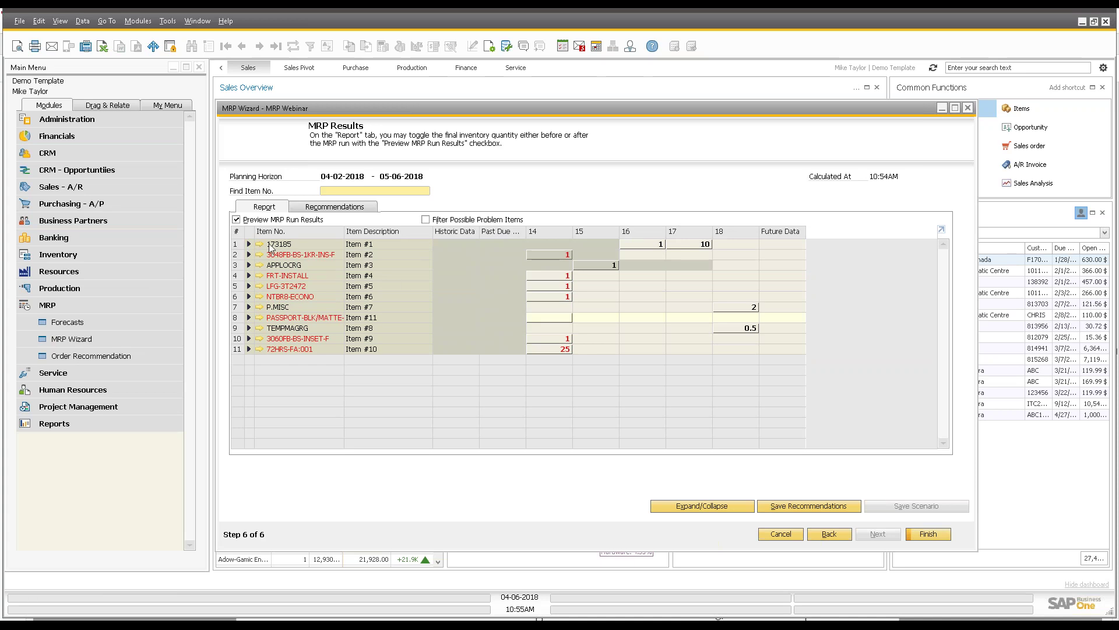
- Expand Item #2 and Item #1 in the report to compare their inventory, supply and demand rows
left_click(249, 255)
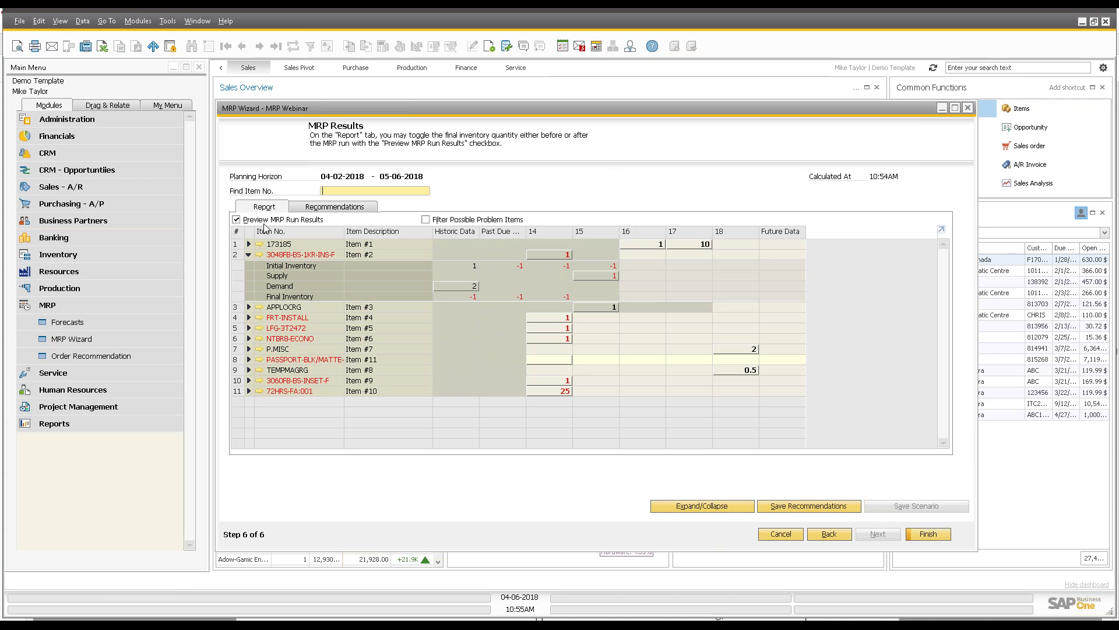
left_click(249, 245)
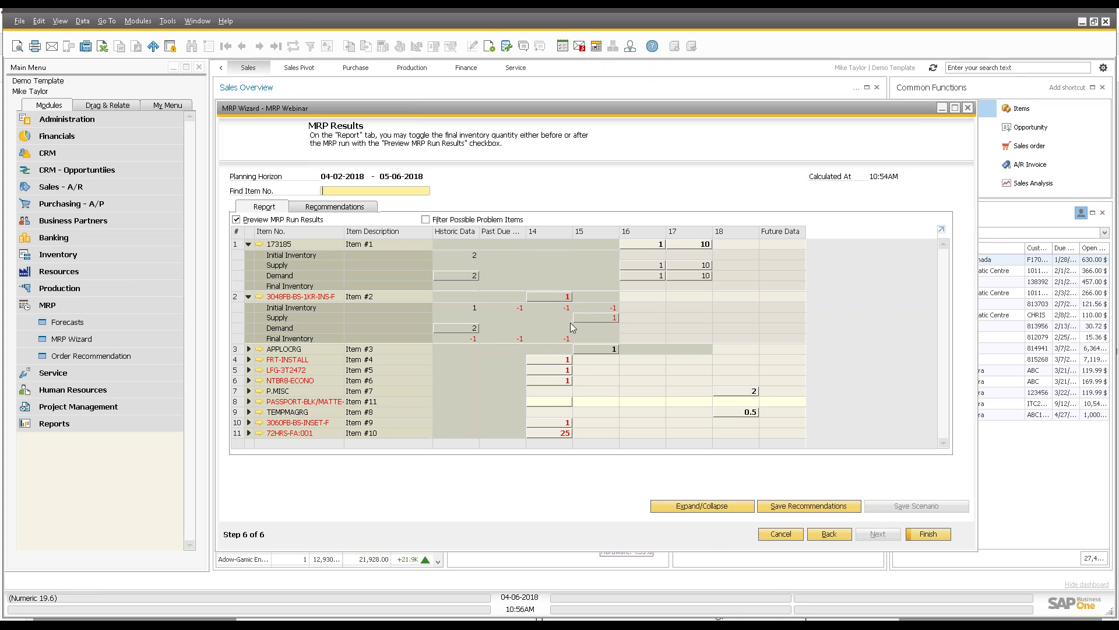
left_click(248, 297)
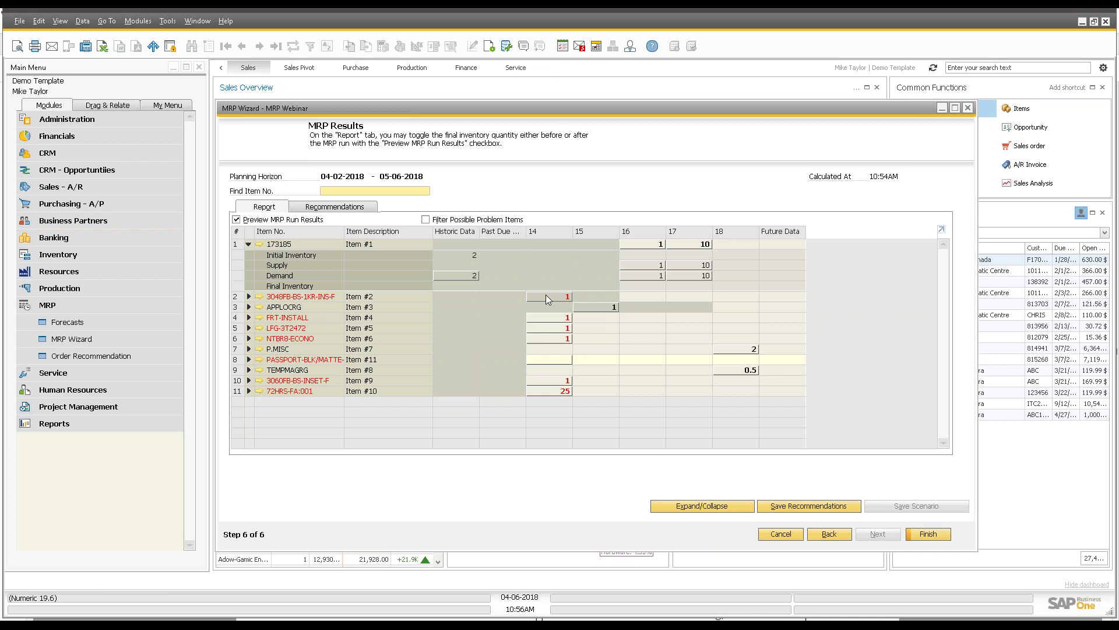
left_click(248, 297)
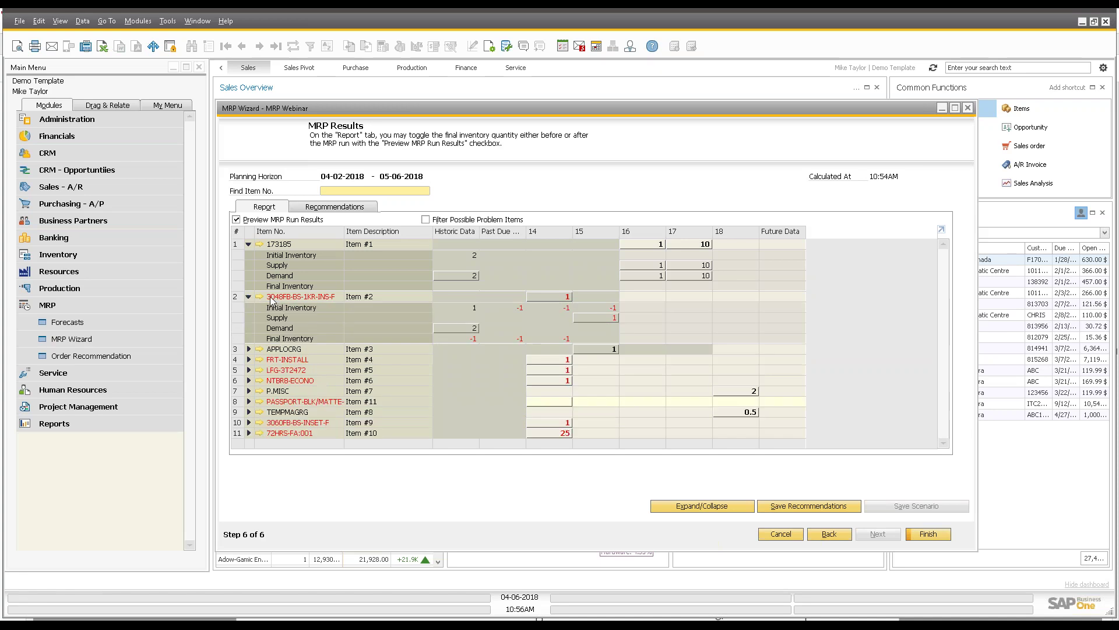
- Inspect the pegging information for Item #2's week 15 supply and its week 14 recommendation
double_click(594, 320)
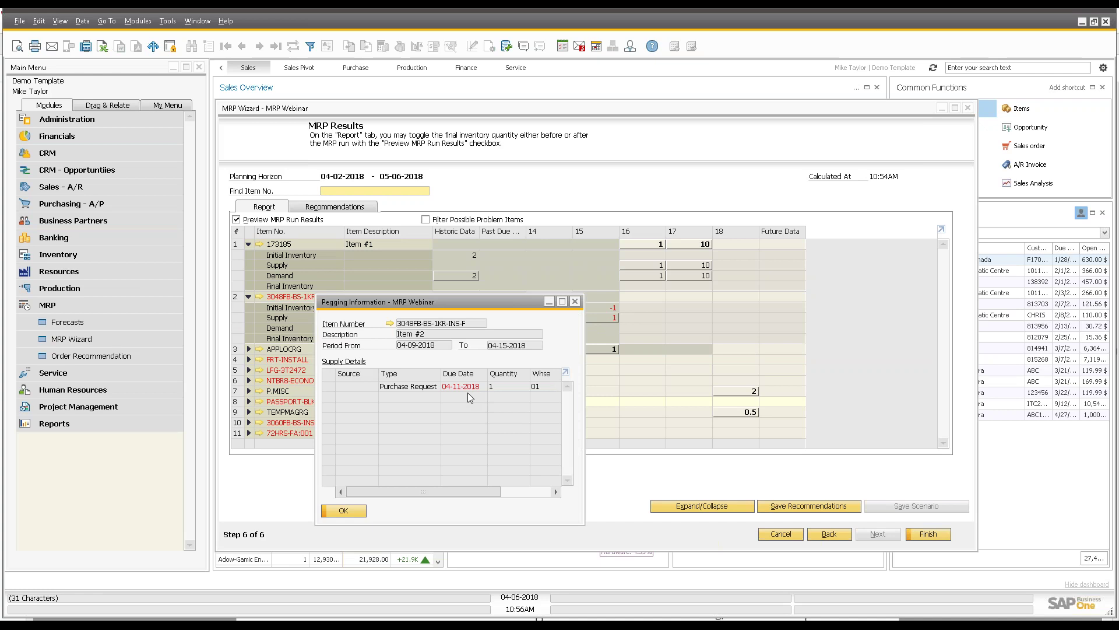
left_click(350, 510)
double_click(560, 300)
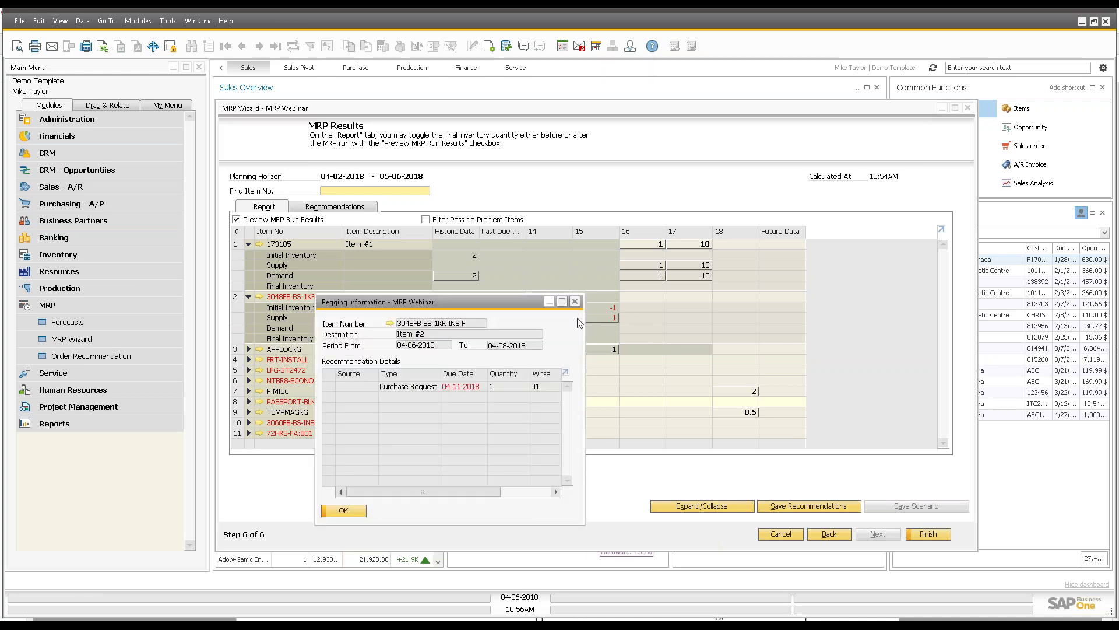
left_click(575, 301)
- Check the sales orders pegged to Item #2's historic demand and collapse the item's details
double_click(453, 327)
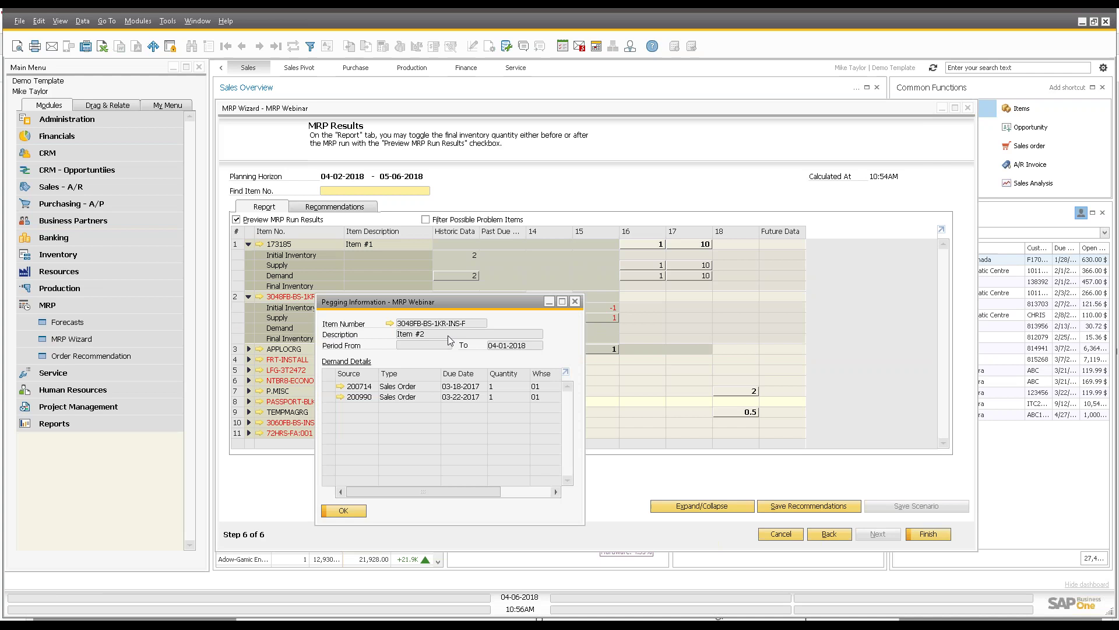
left_click(352, 509)
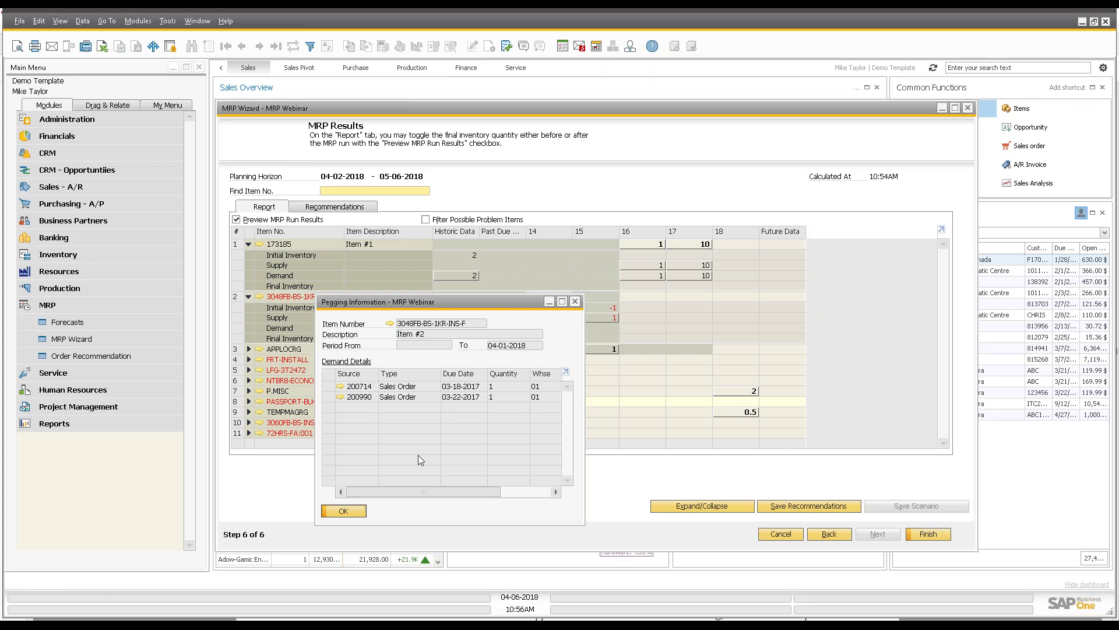
left_click(249, 297)
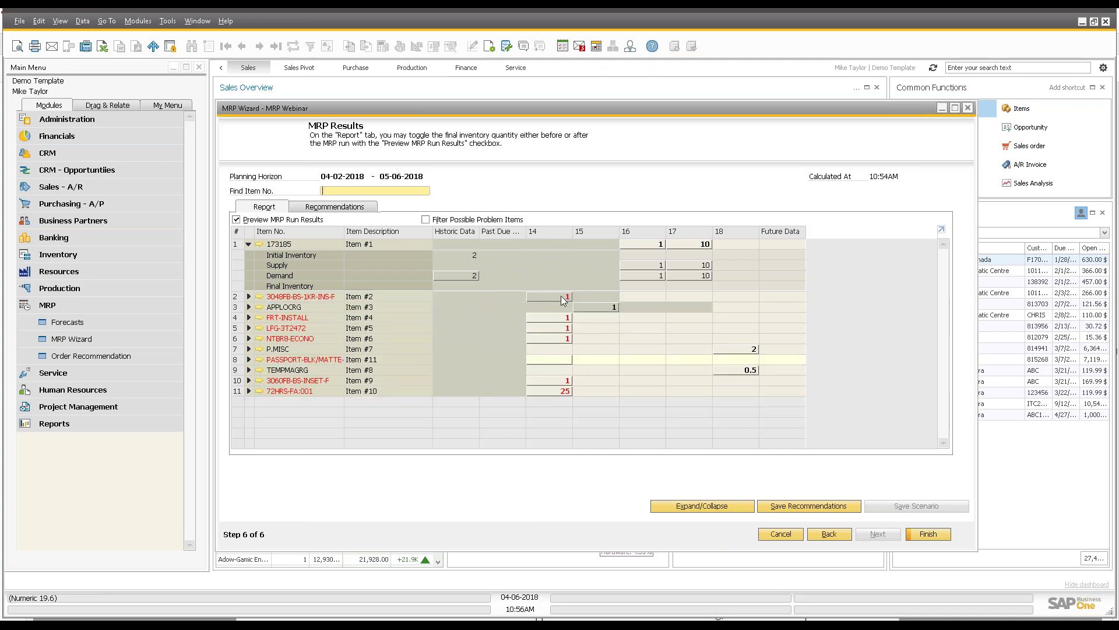
- Collapse Item #1 and view the report filtered to possible problem items, restoring the full list when done
left_click(249, 245)
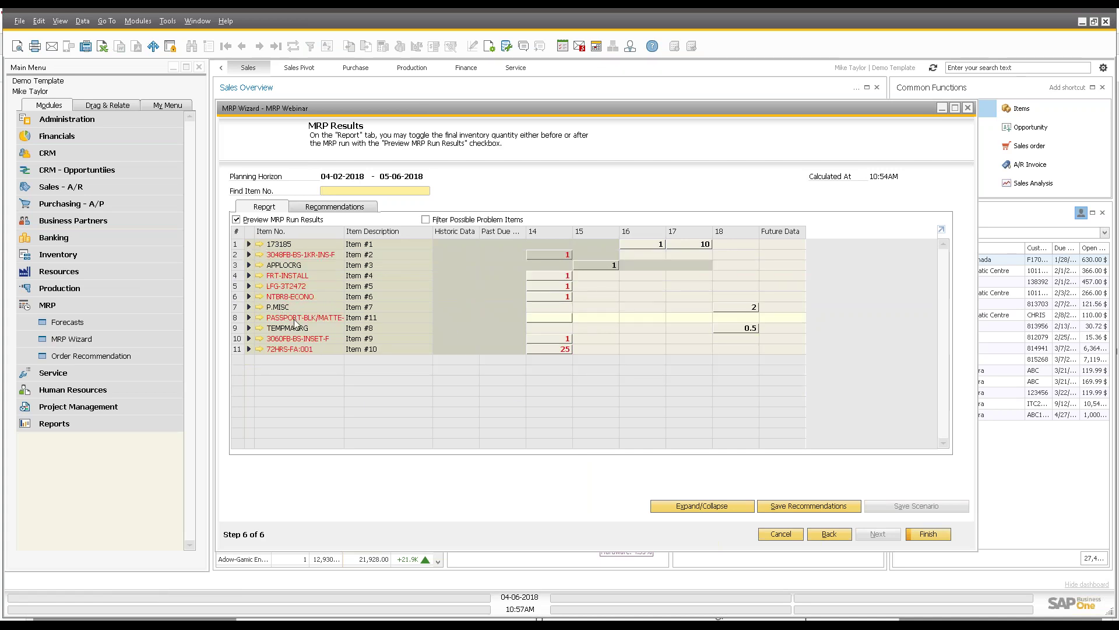
left_click(426, 220)
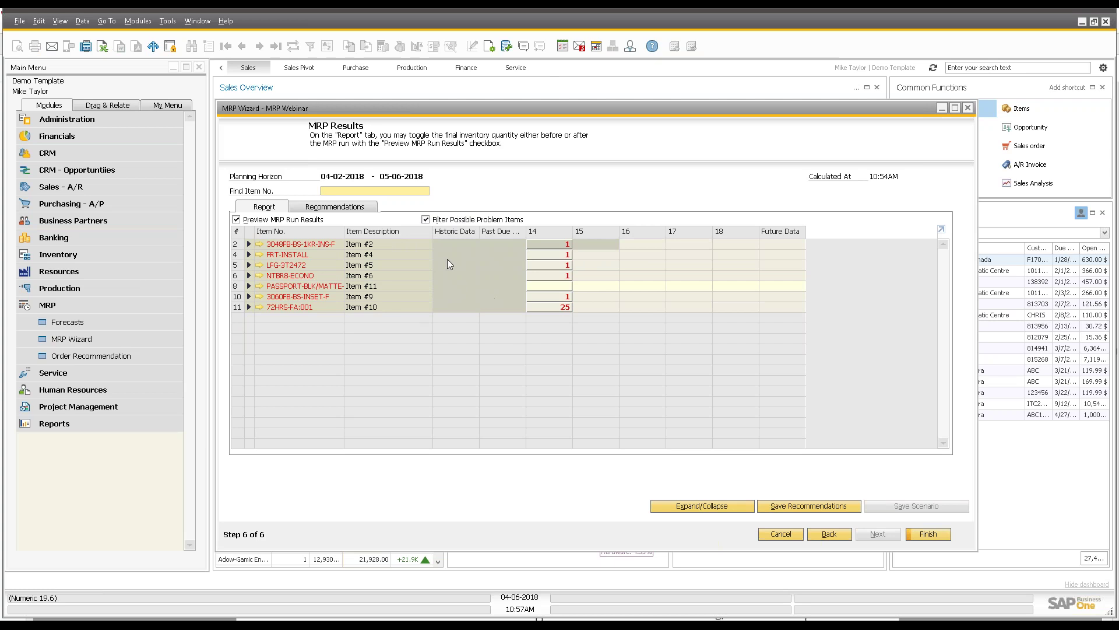
left_click(425, 220)
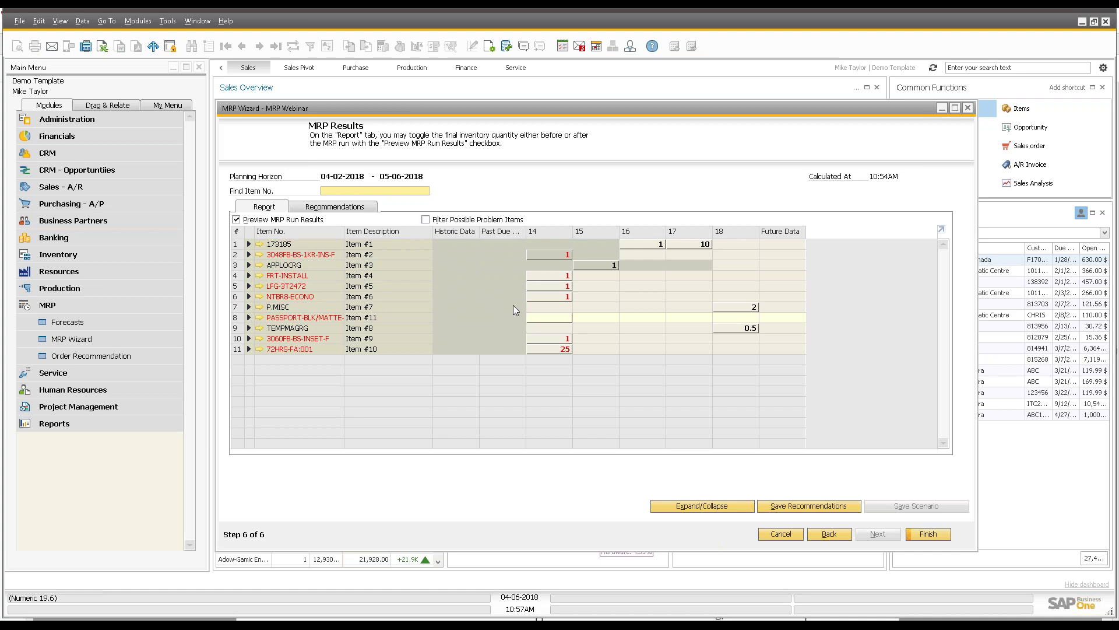
- Expand item APPLOCRG and inspect the pegging information for its week 18 demand and supply
left_click(249, 266)
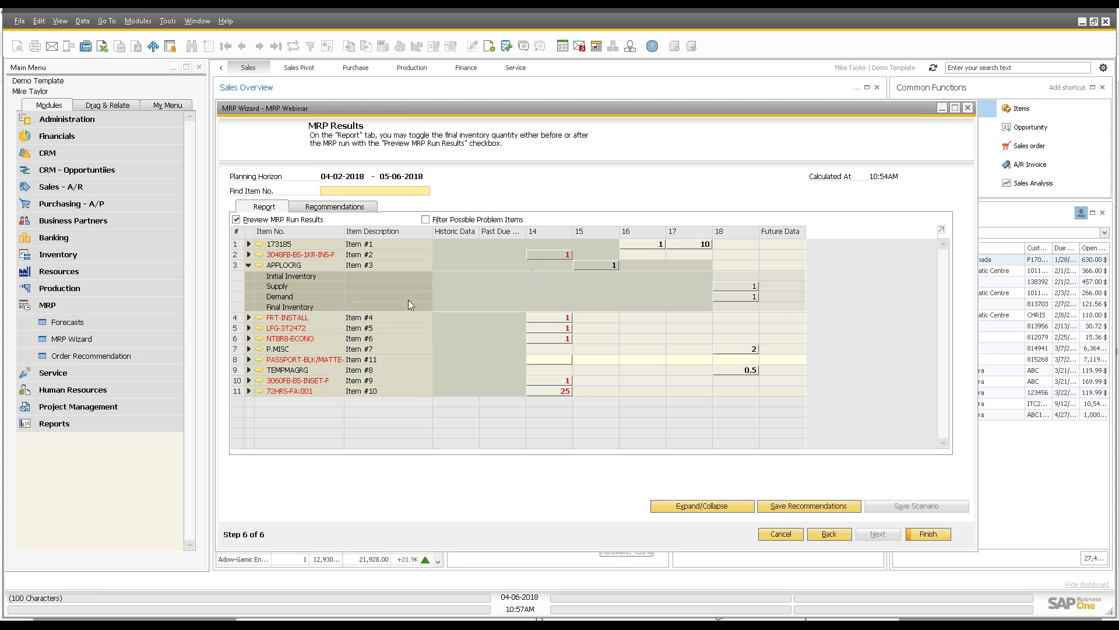
double_click(742, 297)
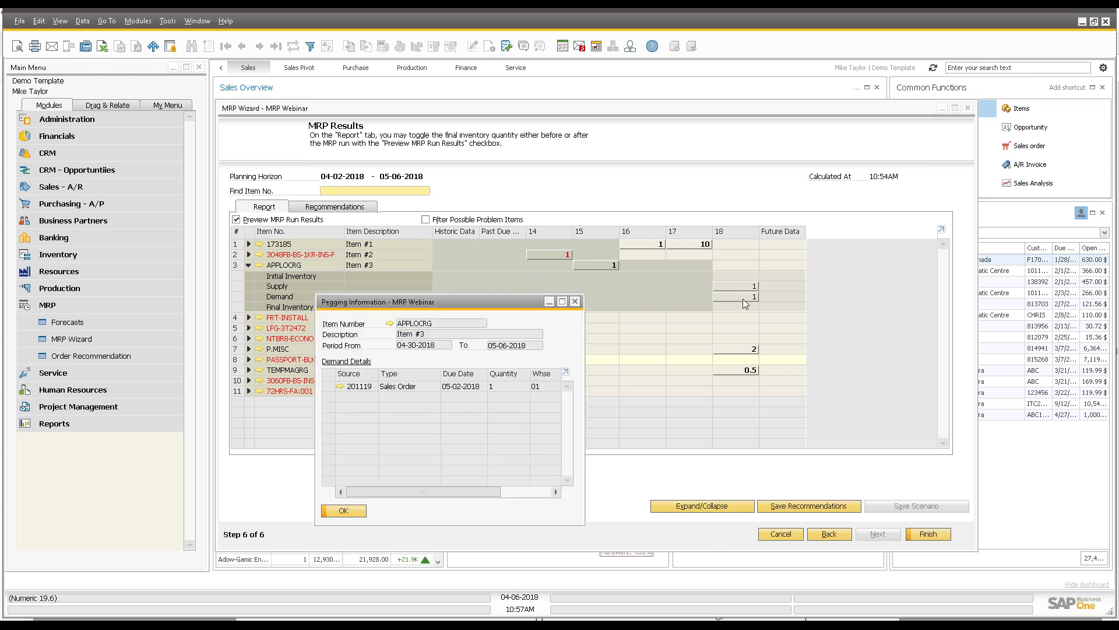
left_click(344, 511)
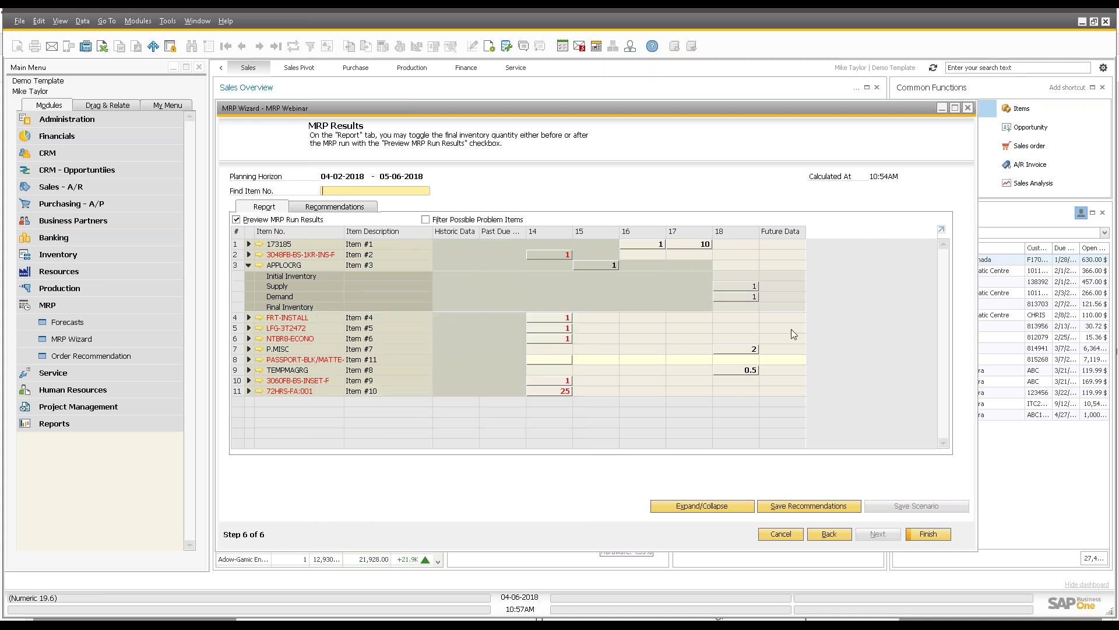
double_click(746, 286)
left_click_drag(477, 489, 429, 489)
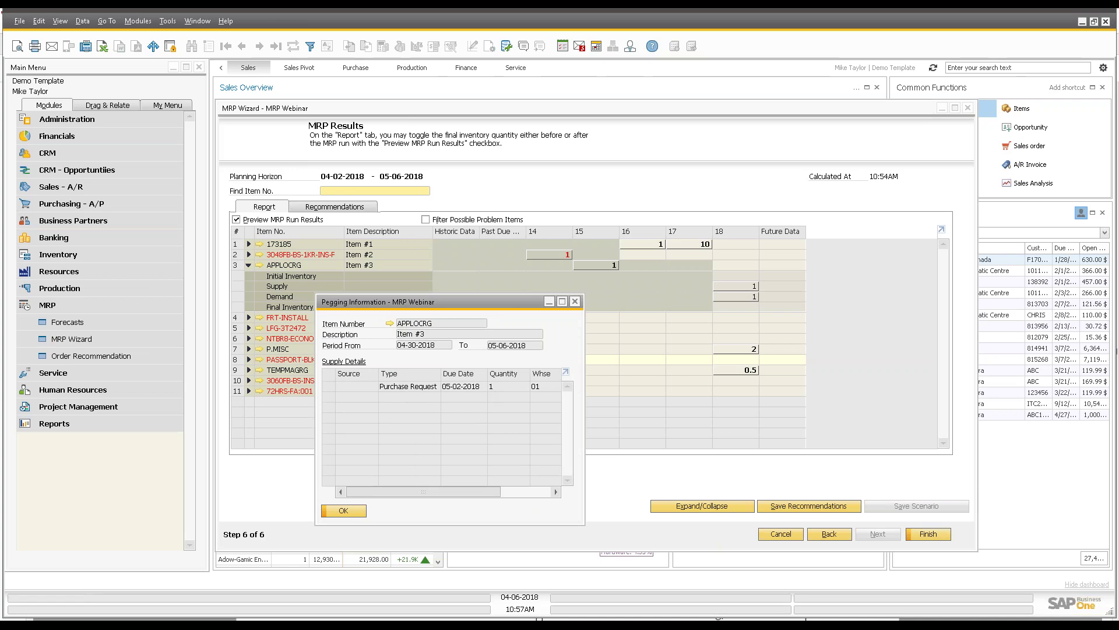
left_click(356, 511)
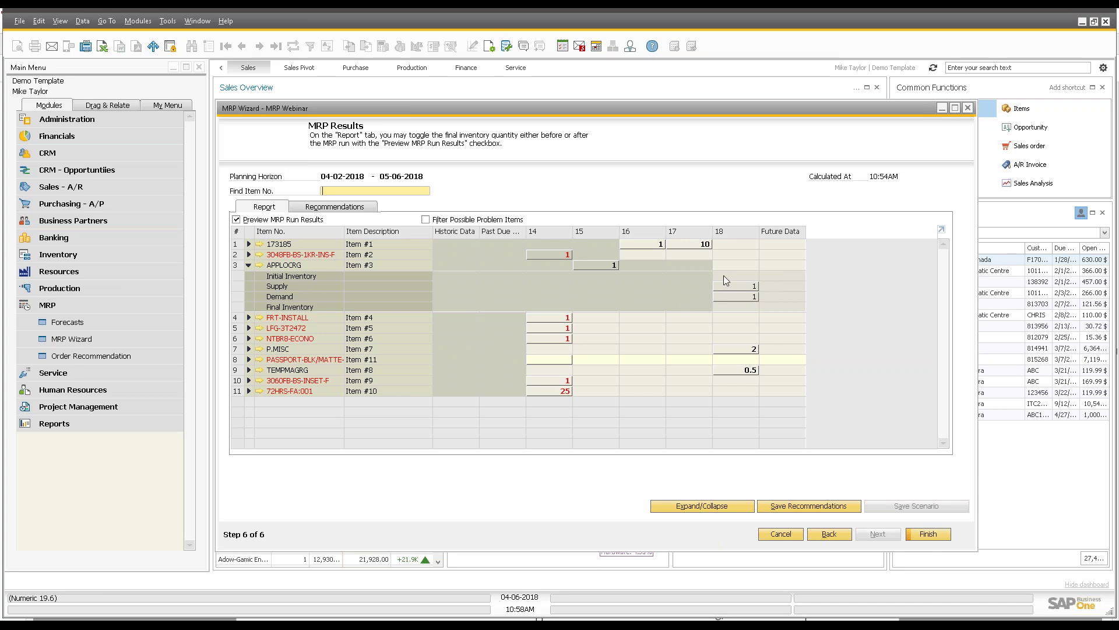
- Collapse item APPLOCRG's details and display the order recommendations from the MRP run
left_click(248, 265)
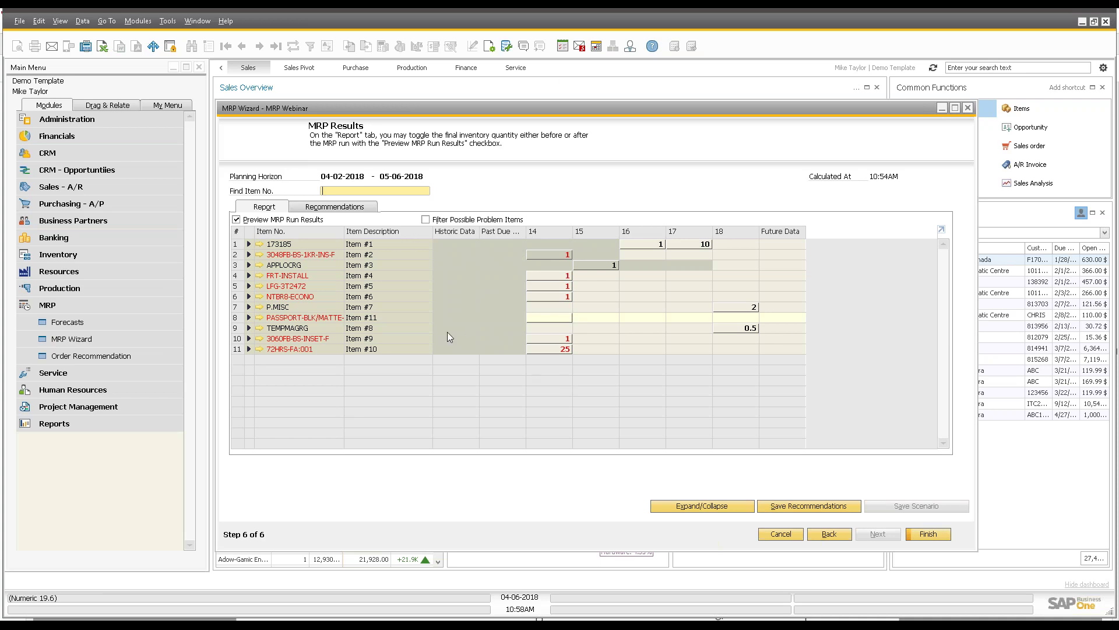
left_click(335, 208)
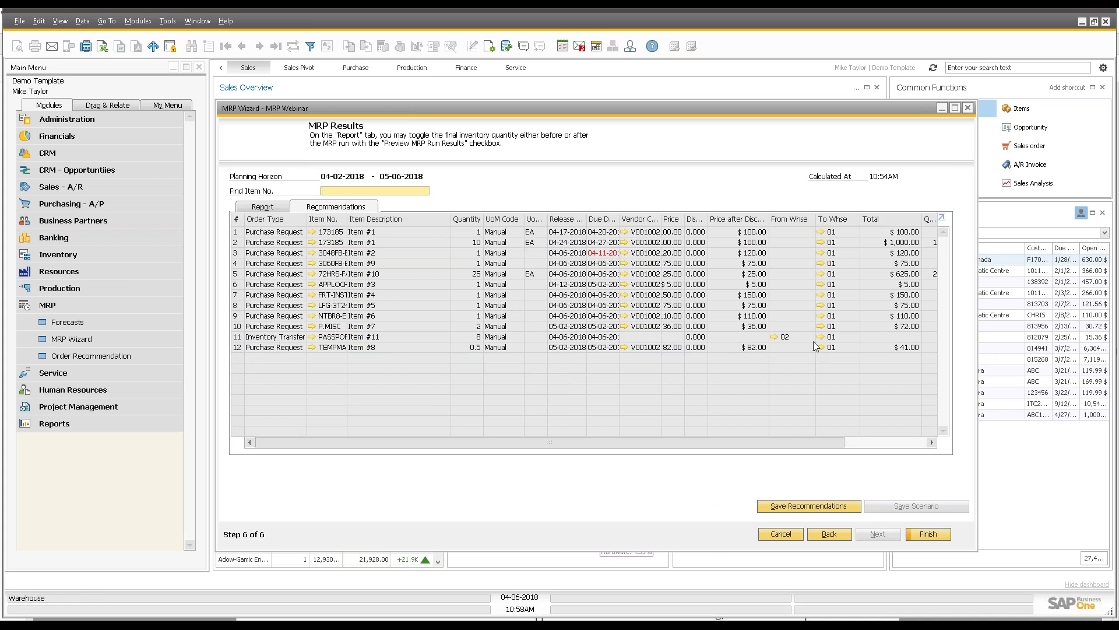
- Save the recommendations from the MRP run, replacing the scenario's previous ones, and finish the wizard
left_click(262, 208)
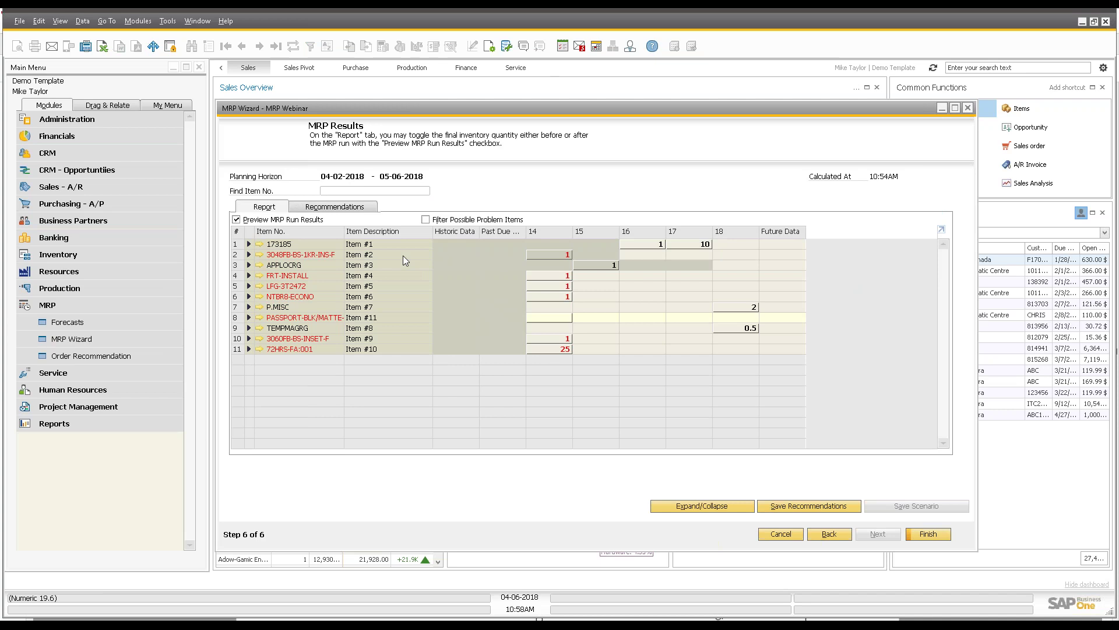
left_click(309, 207)
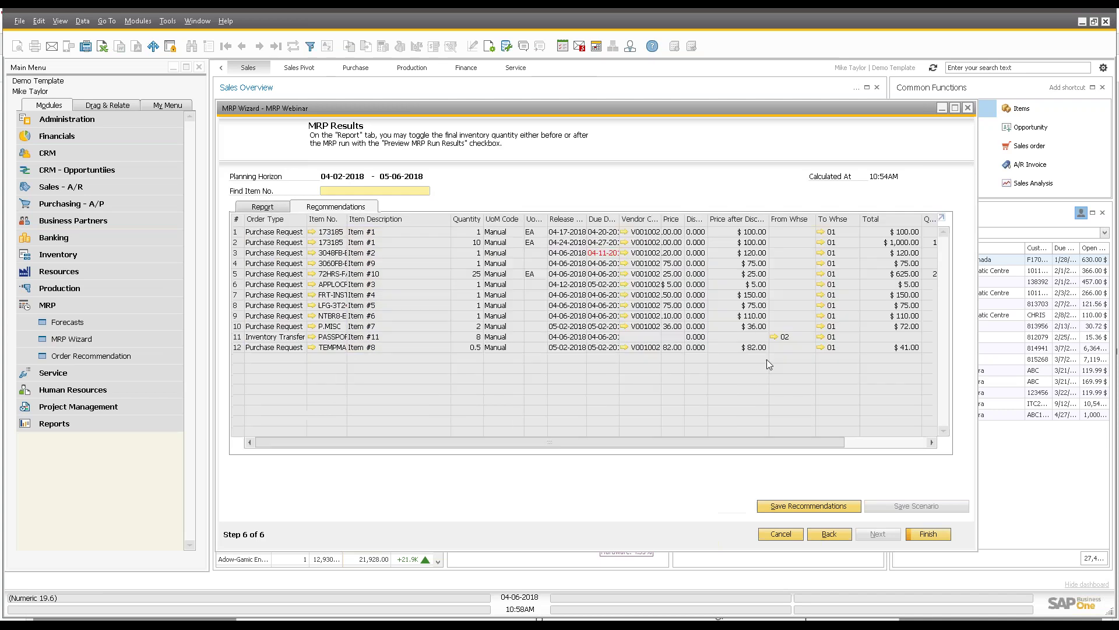
left_click(790, 506)
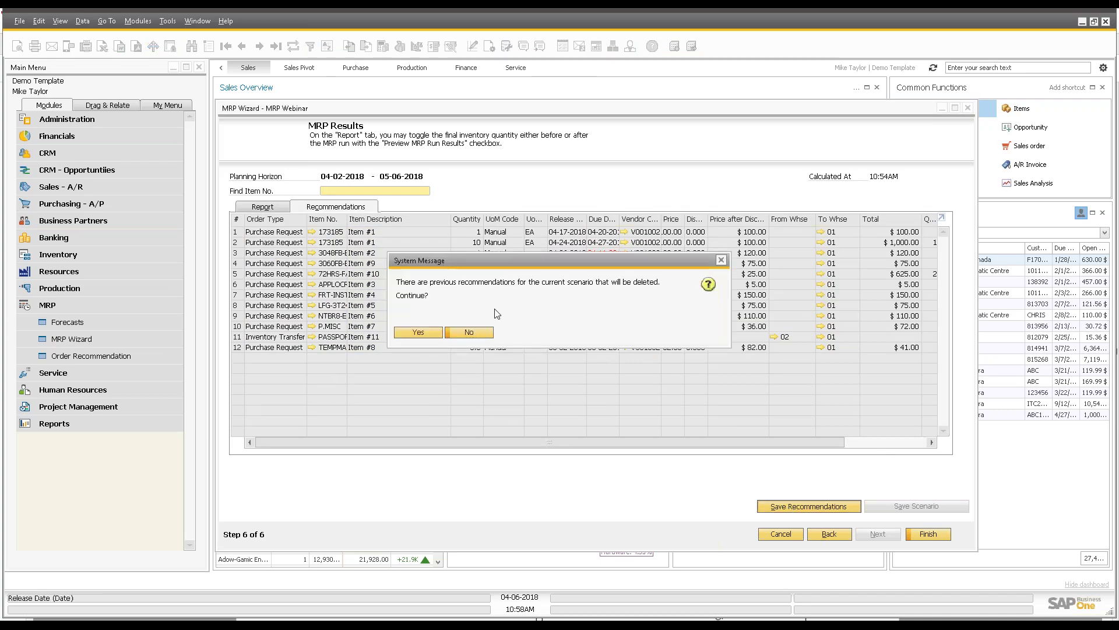
left_click(418, 332)
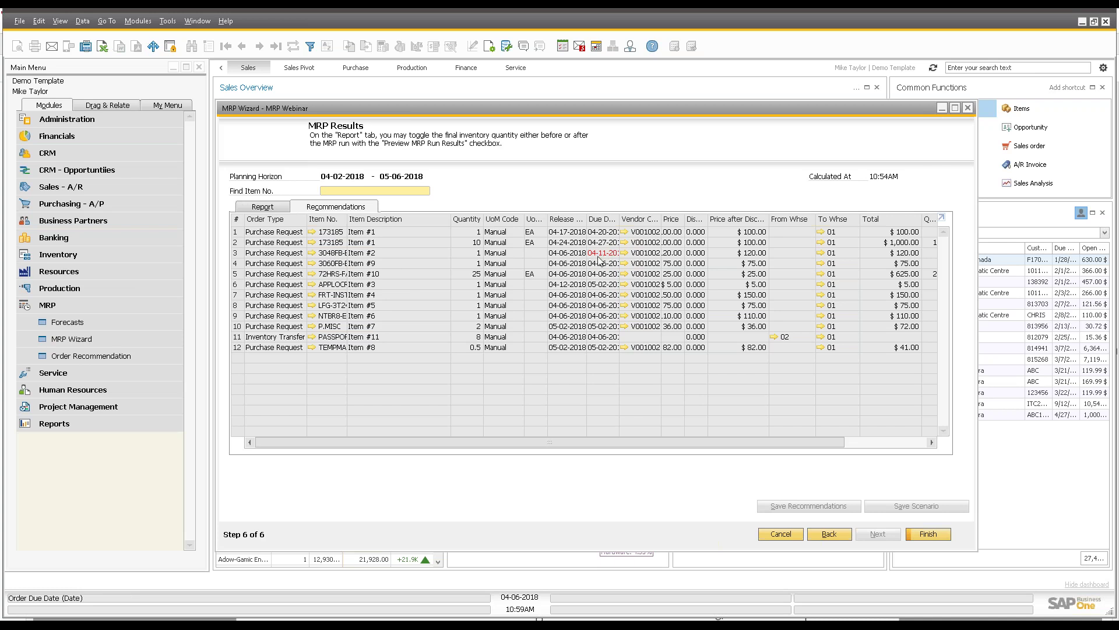
left_click(930, 535)
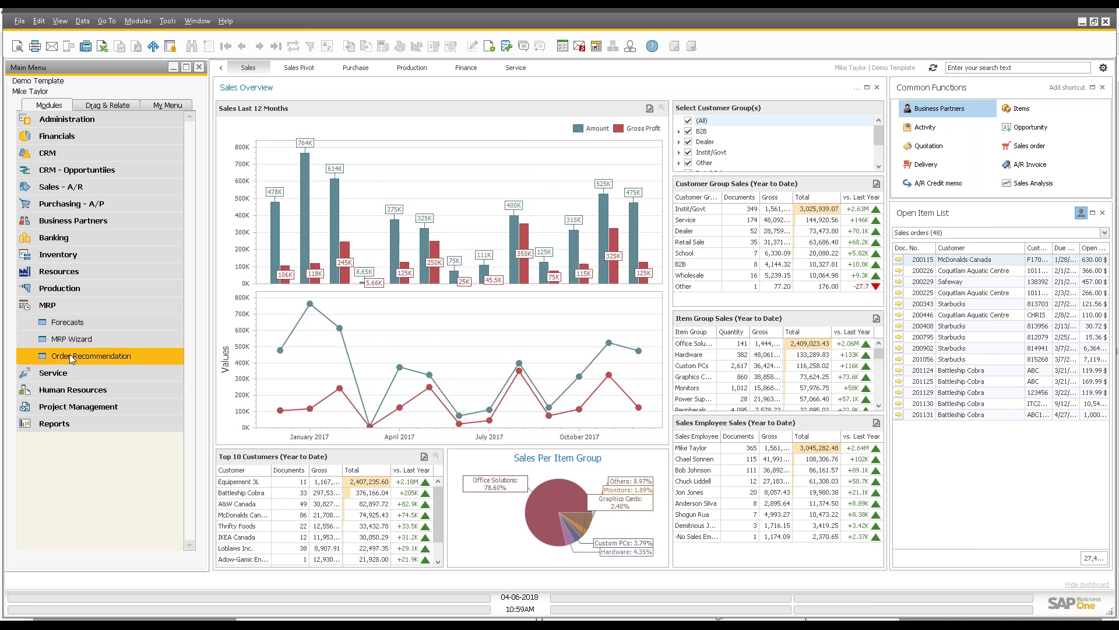
- Display the order recommendations for the MRP Webinar scenario with all order types and maximize the results window
left_click(82, 356)
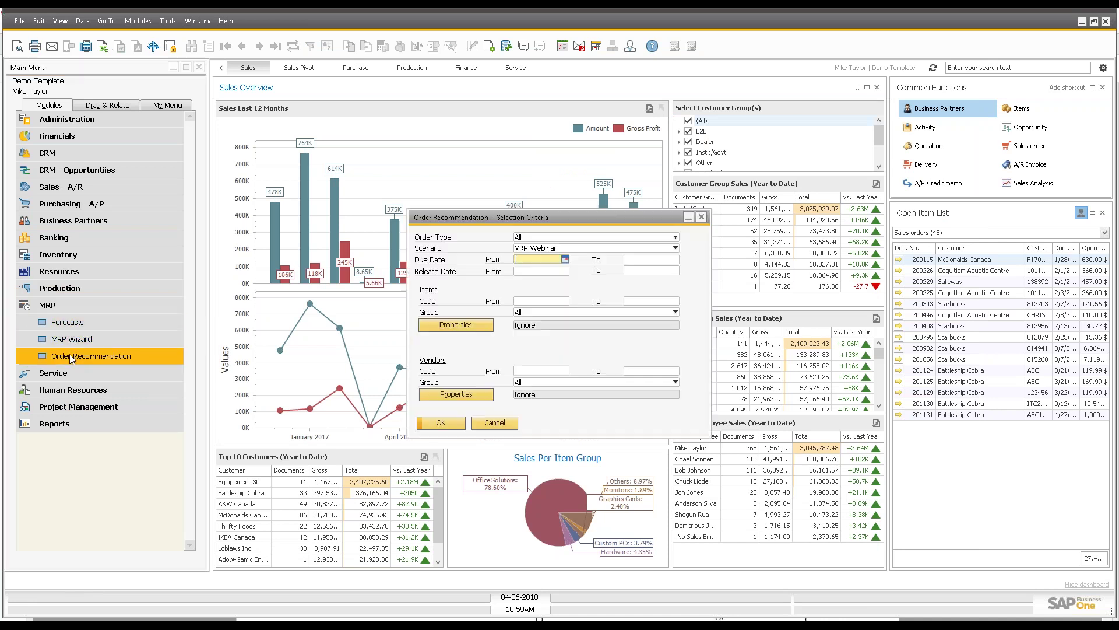
left_click(537, 248)
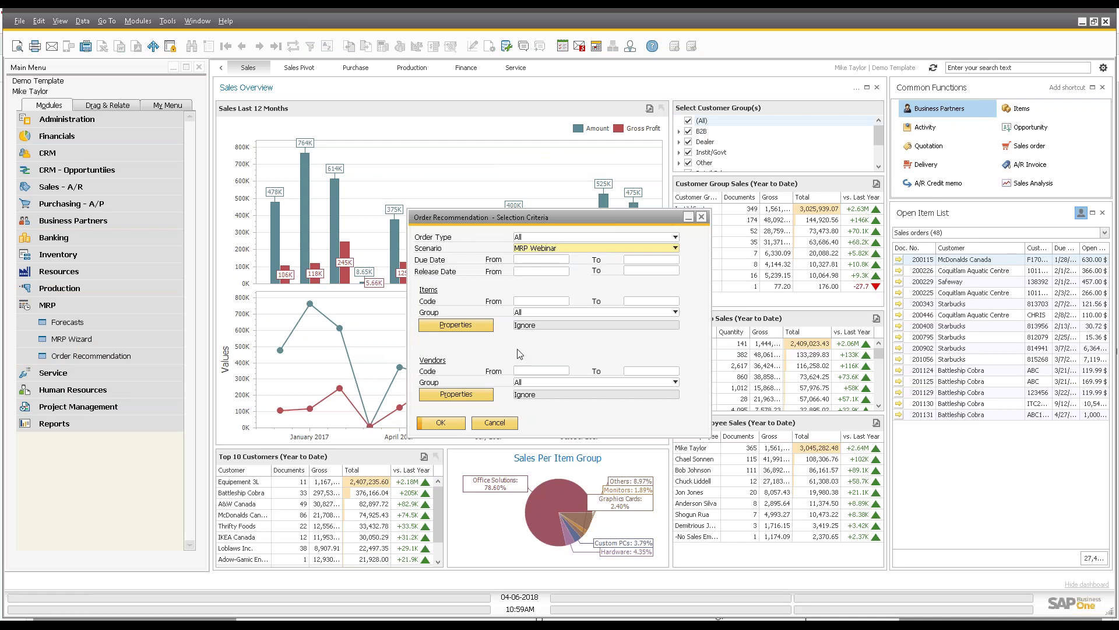
left_click(546, 258)
left_click(441, 422)
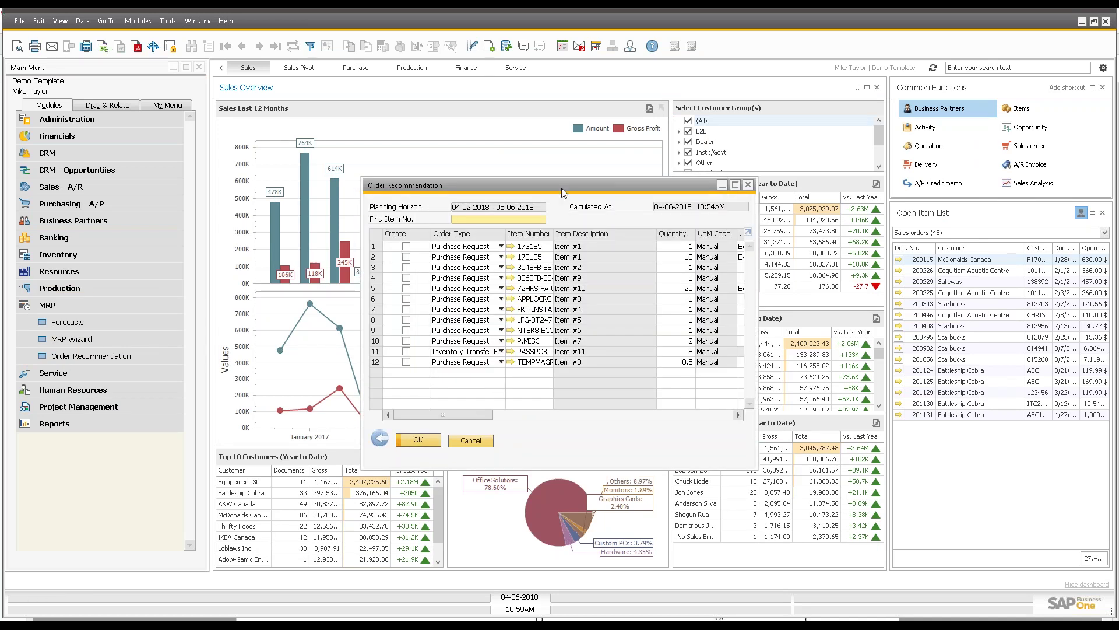
double_click(562, 186)
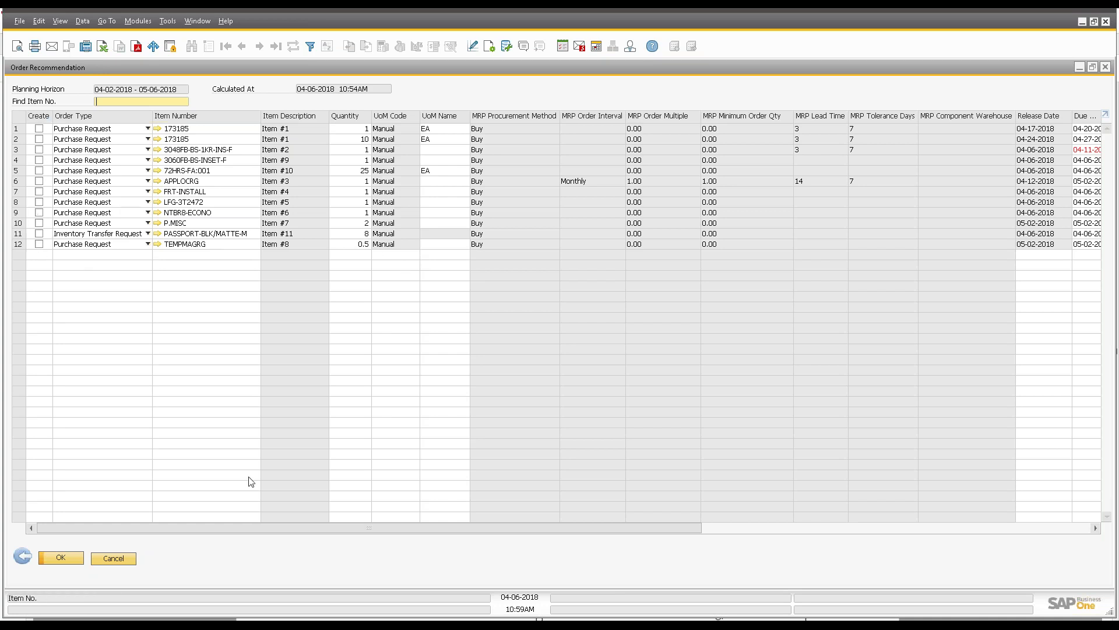
- Review all columns of the order recommendations and the order type choices for the first row, and close the report and its selection criteria
left_click_drag(225, 530, 590, 554)
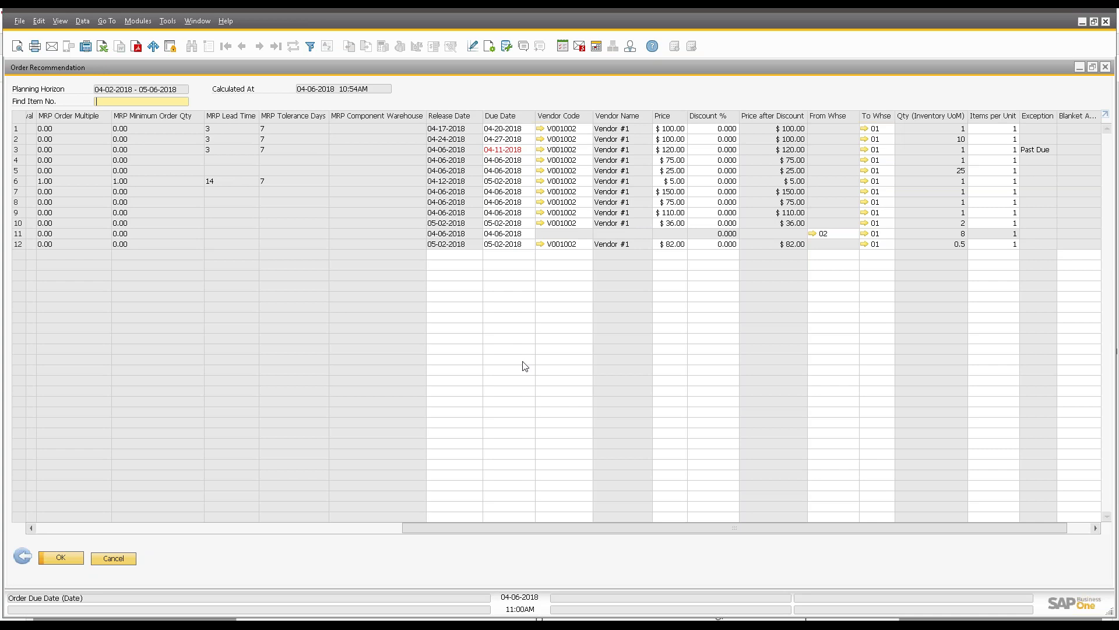
left_click_drag(464, 533, 102, 532)
left_click(108, 138)
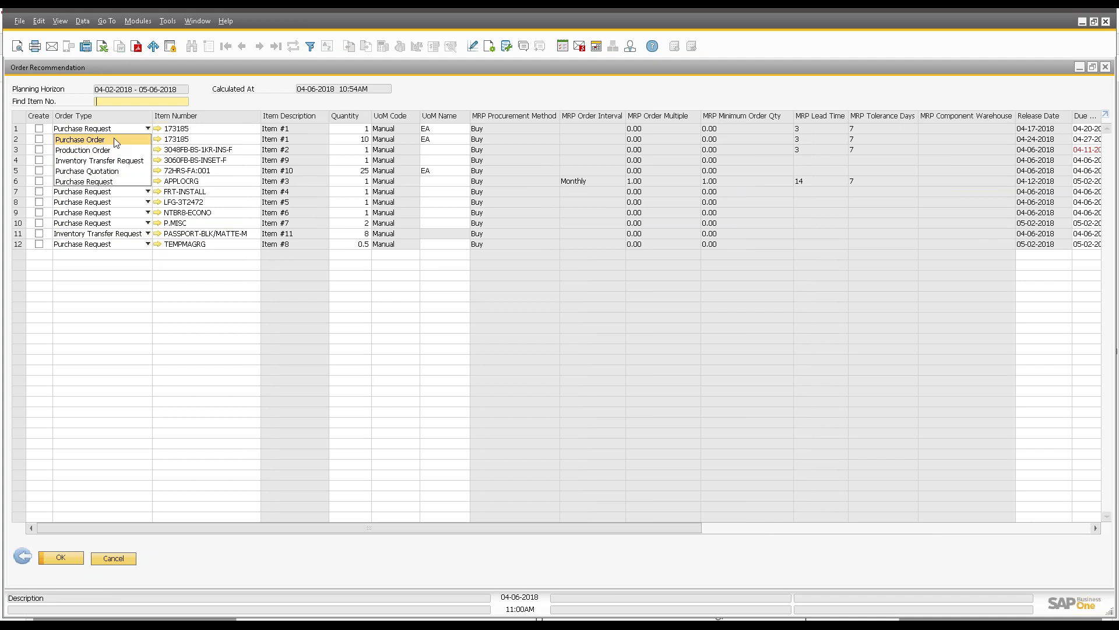
left_click(272, 98)
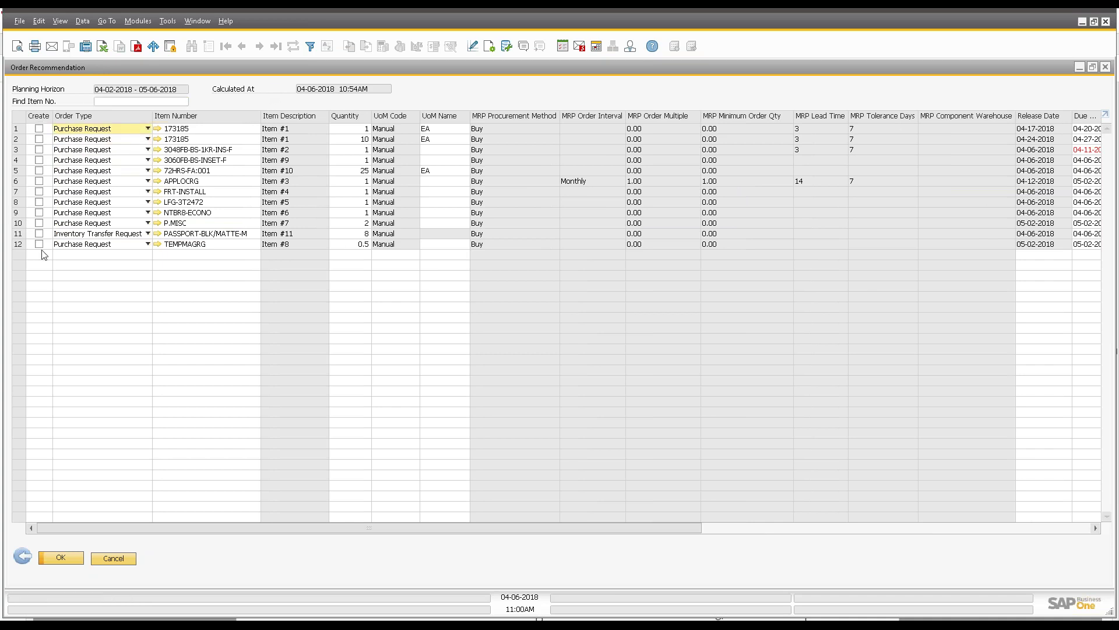
left_click(24, 558)
left_click_drag(524, 210, 501, 186)
left_click(679, 193)
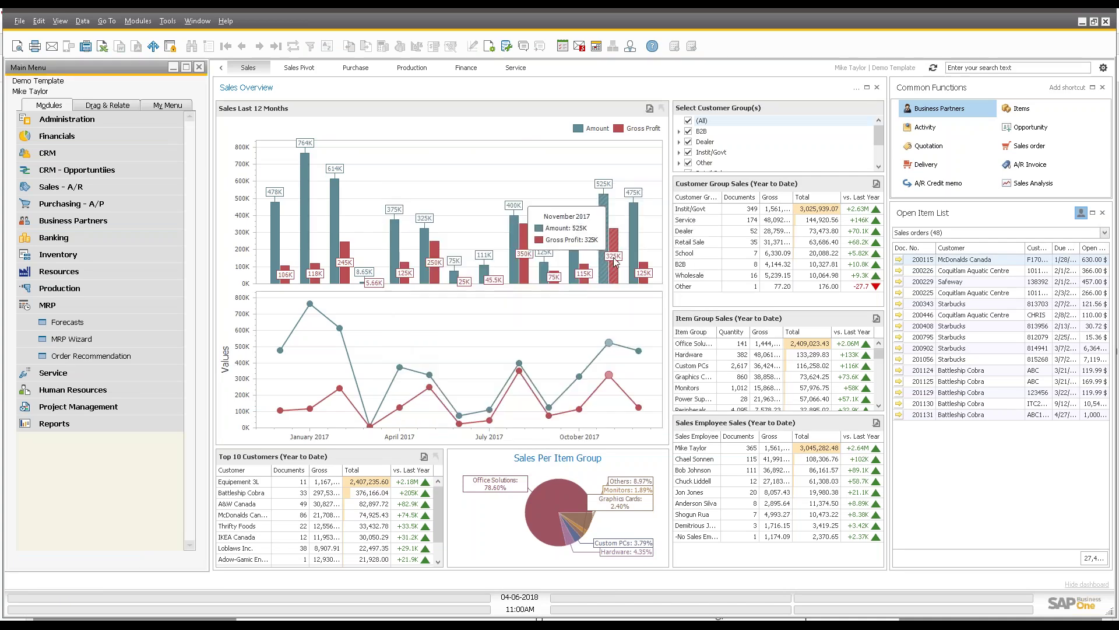
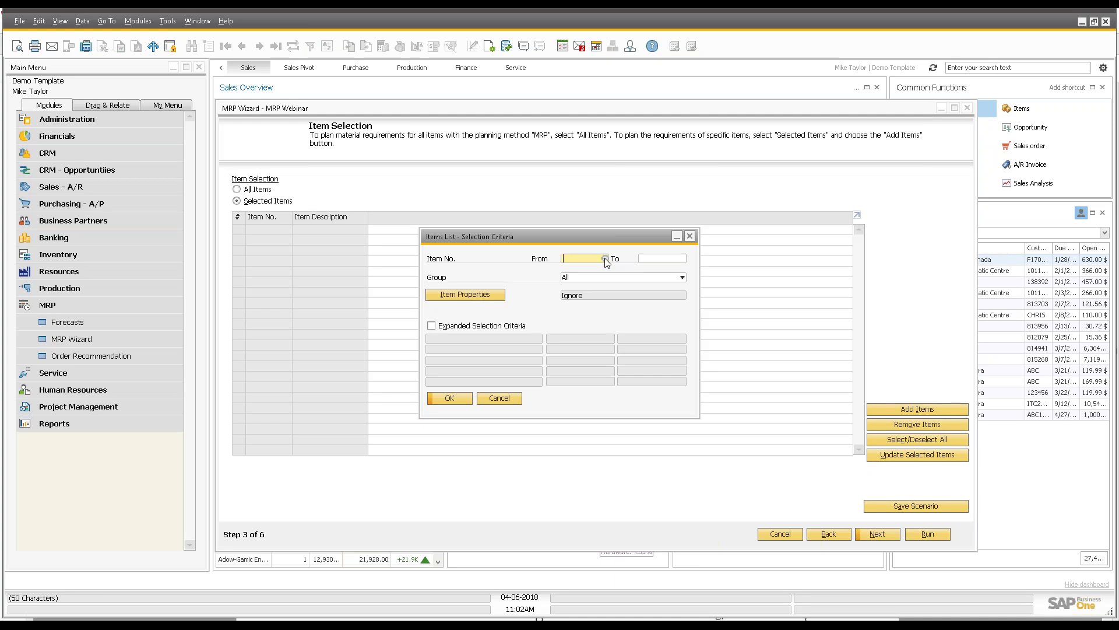
- Set the item number range in the MRP item selection criteria from 041350 to 041350
double_click(420, 208)
left_click(660, 259)
type("/?attr=1000")
key("ctrl+z")
left_click(588, 260)
key("ctrl+c")
left_click(653, 258)
key("ctrl+v")
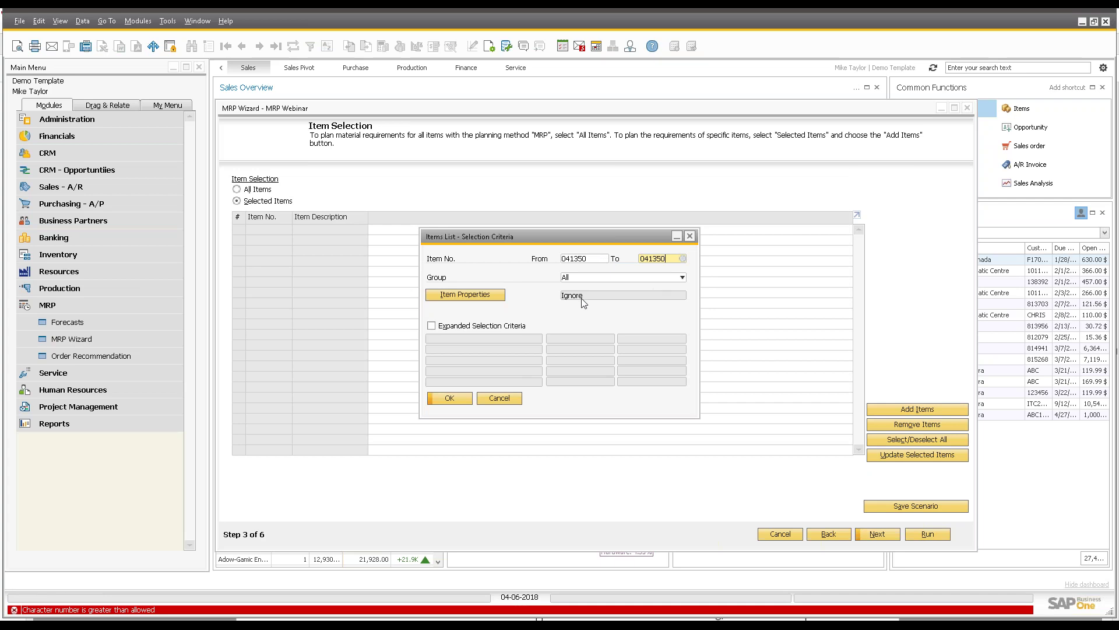
- Inspect the item property filters with Ignore Properties turned off, and cancel both the properties and the selection criteria
left_click(473, 296)
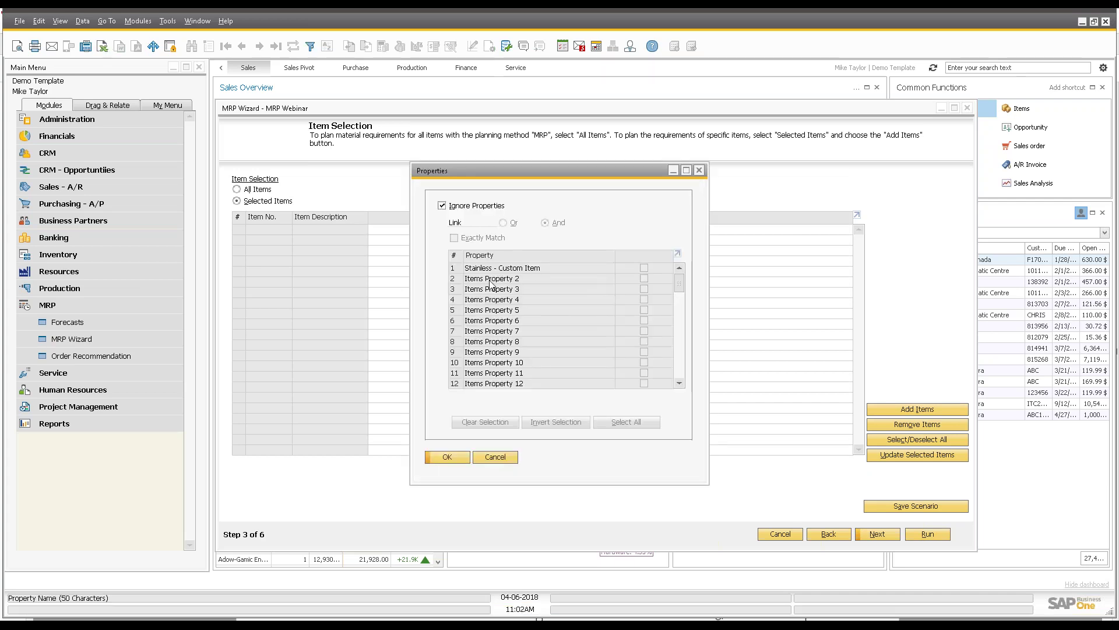
left_click(459, 208)
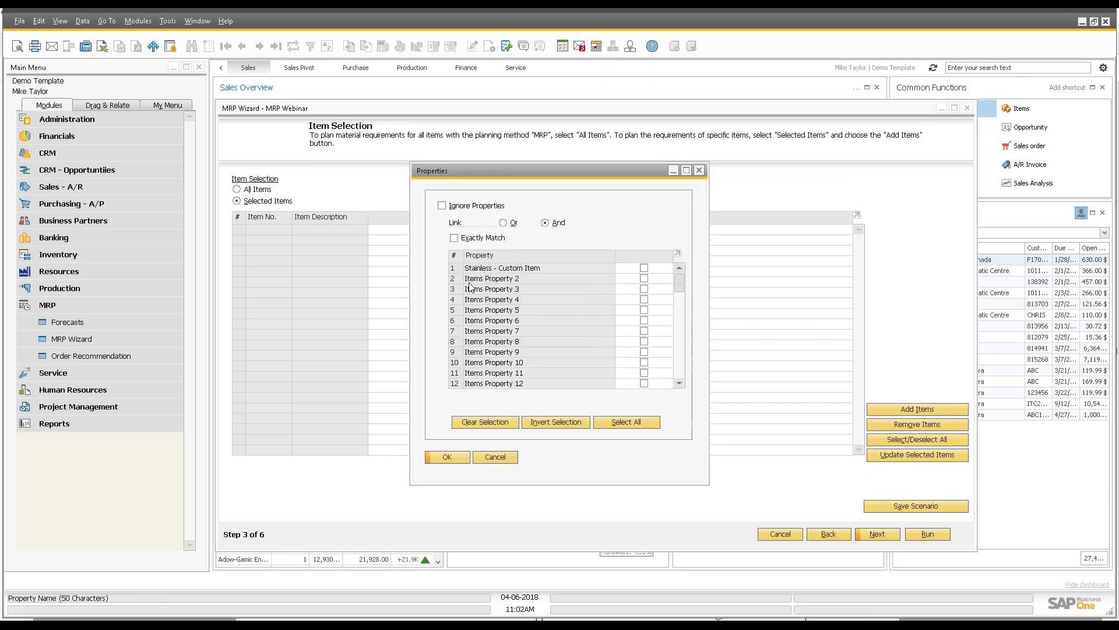
left_click(644, 289)
left_click(495, 459)
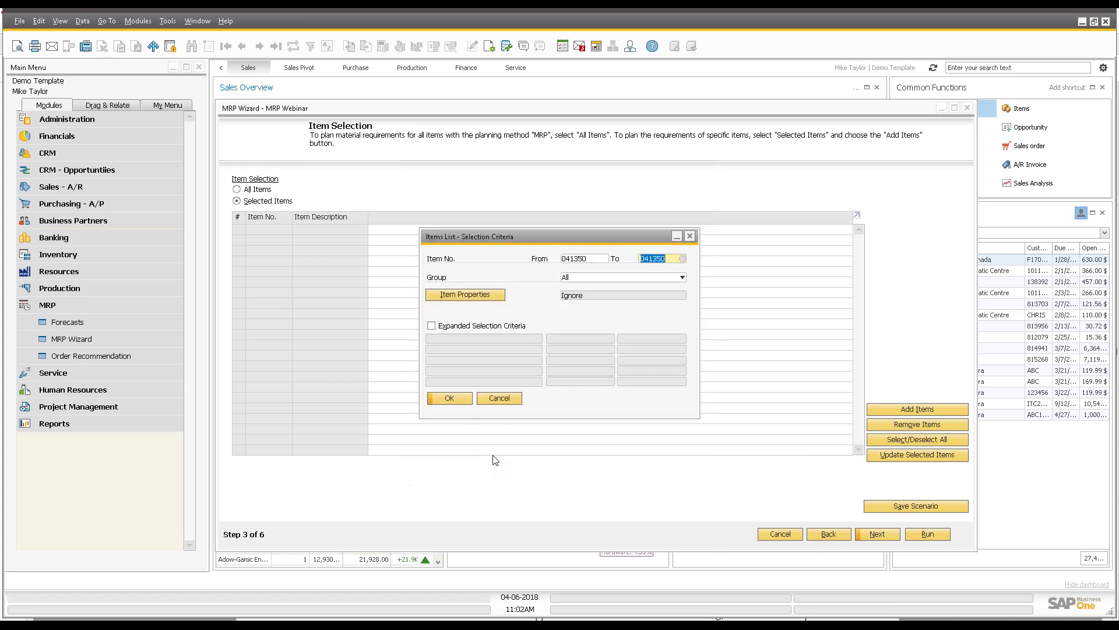
left_click(503, 400)
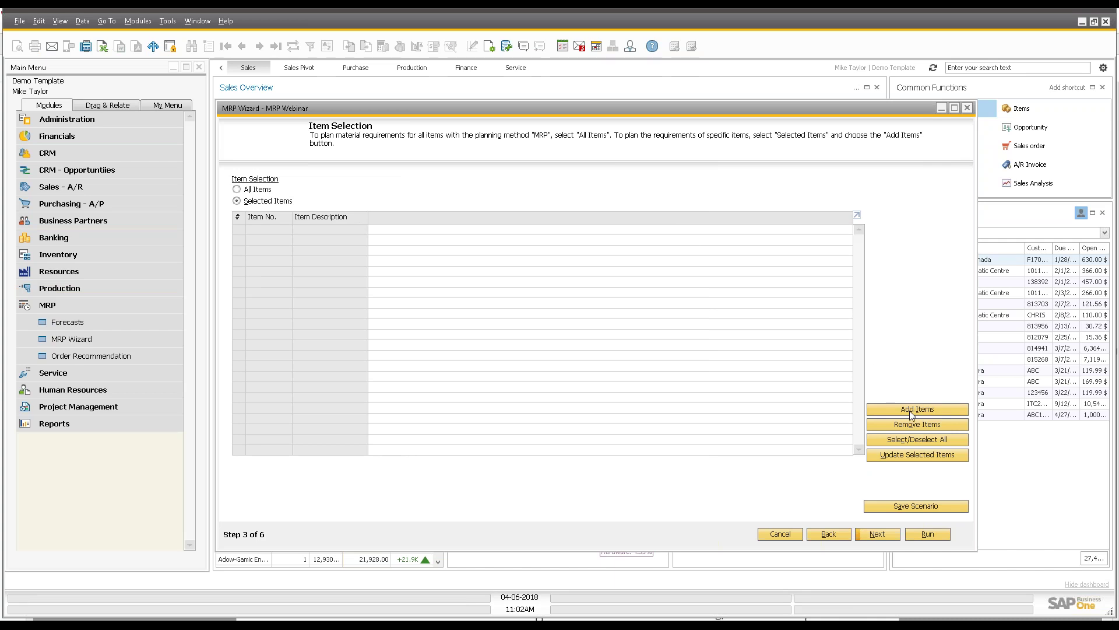
- Check the fields offered under Expanded Selection Criteria and add item 041350 to the scenario's selected items
left_click(924, 409)
left_click(432, 325)
left_click(472, 337)
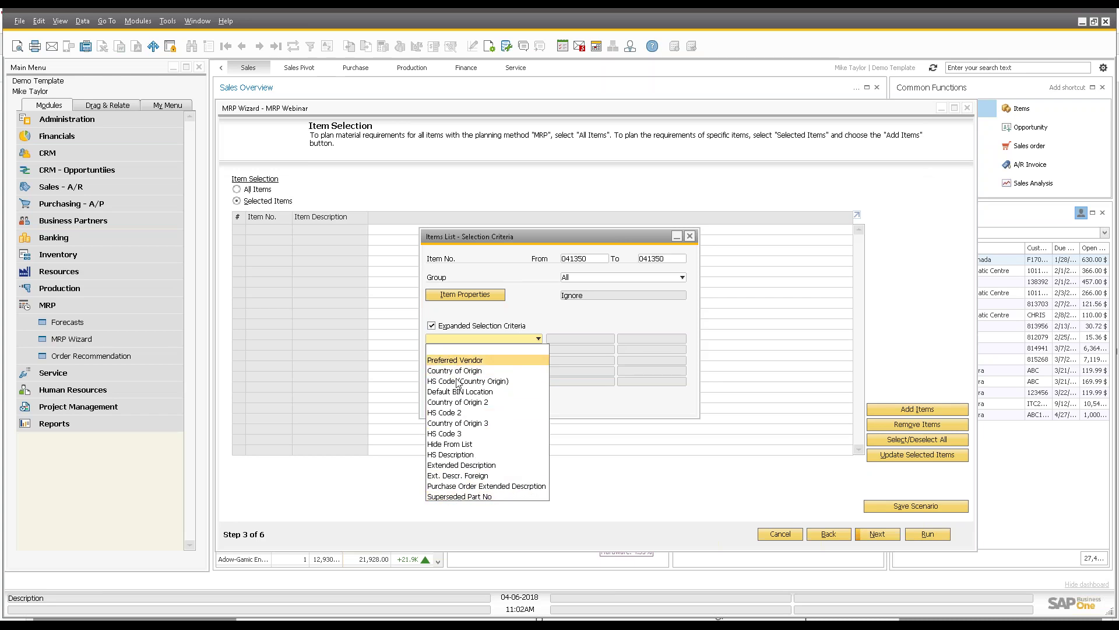
left_click(574, 324)
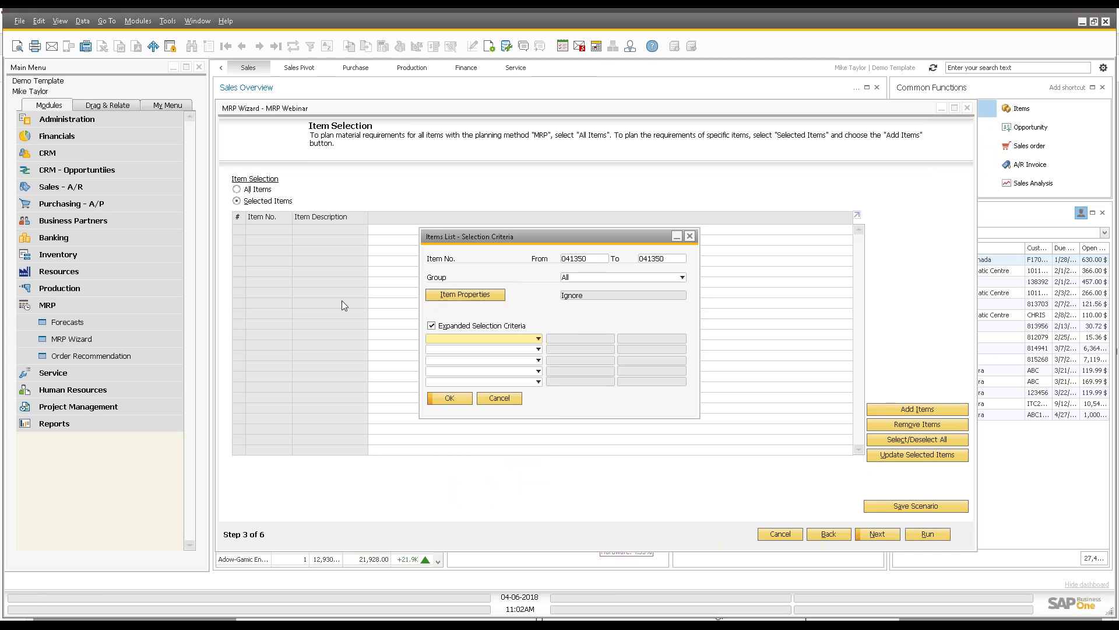
left_click(458, 397)
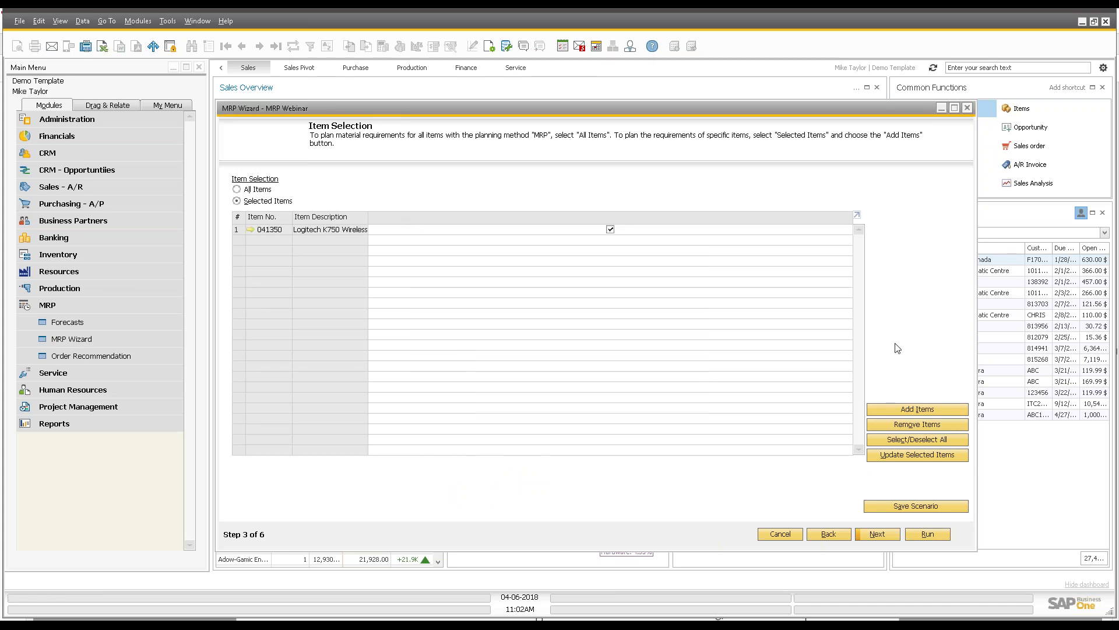
- Review and cancel adding more items, and switch the scenario's item selection back to All Items
left_click(903, 407)
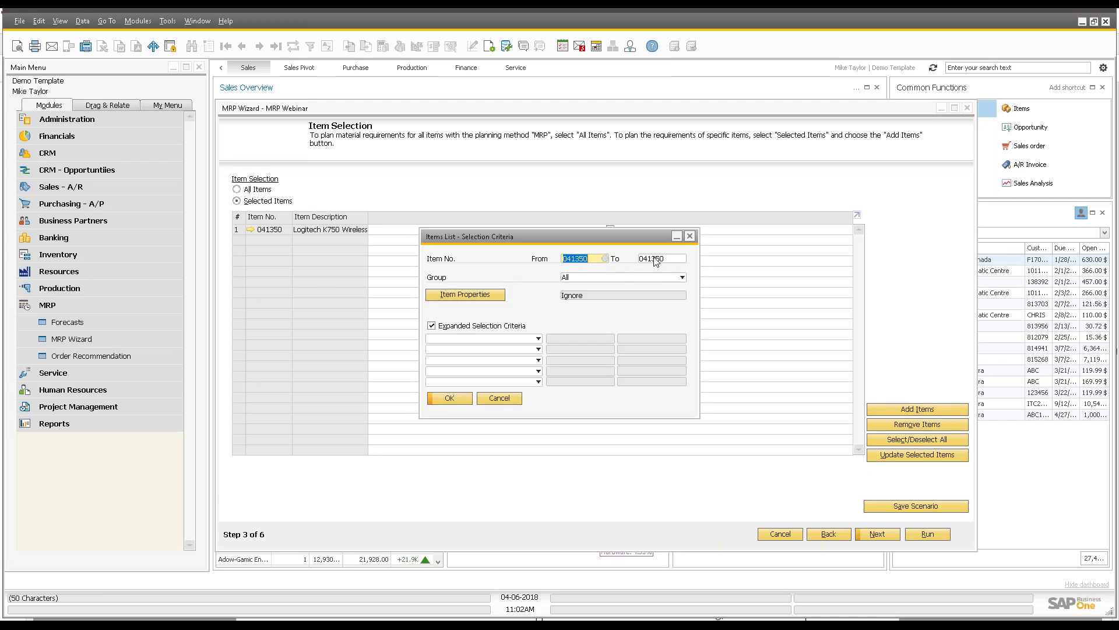
left_click(483, 398)
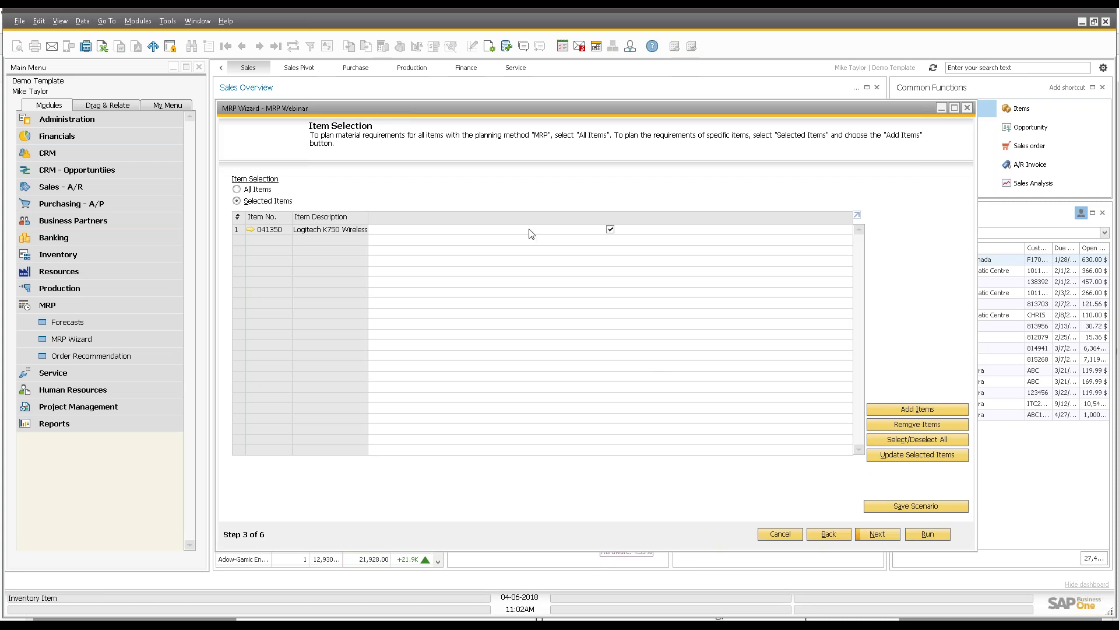
left_click(611, 230)
left_click(237, 189)
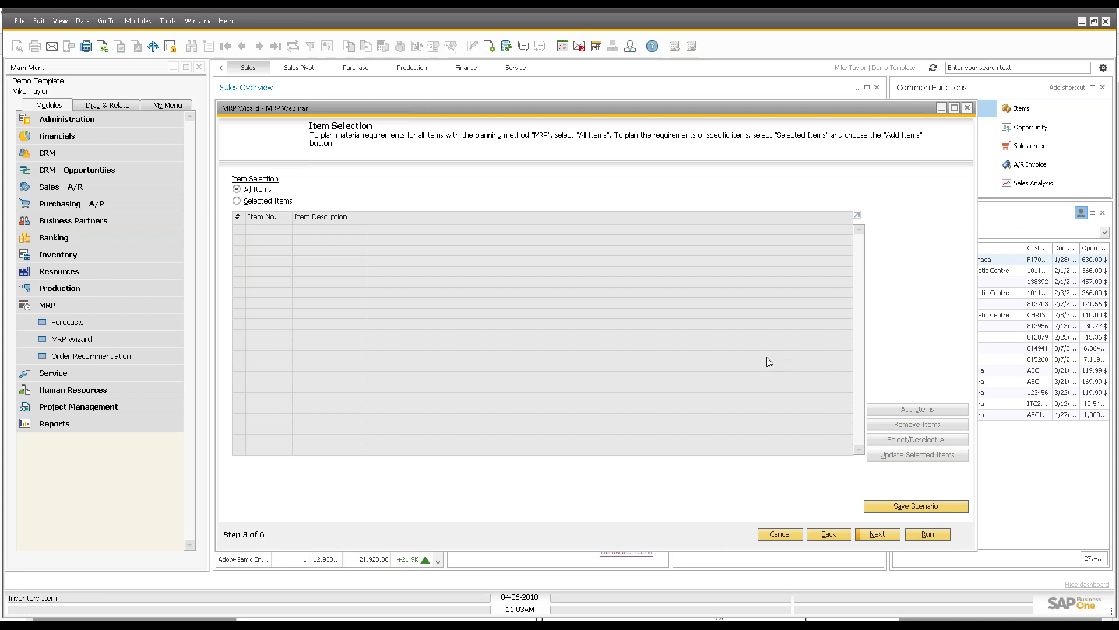
- Return to the scenario details and exit the MRP Wizard without saving the scenario
left_click(832, 535)
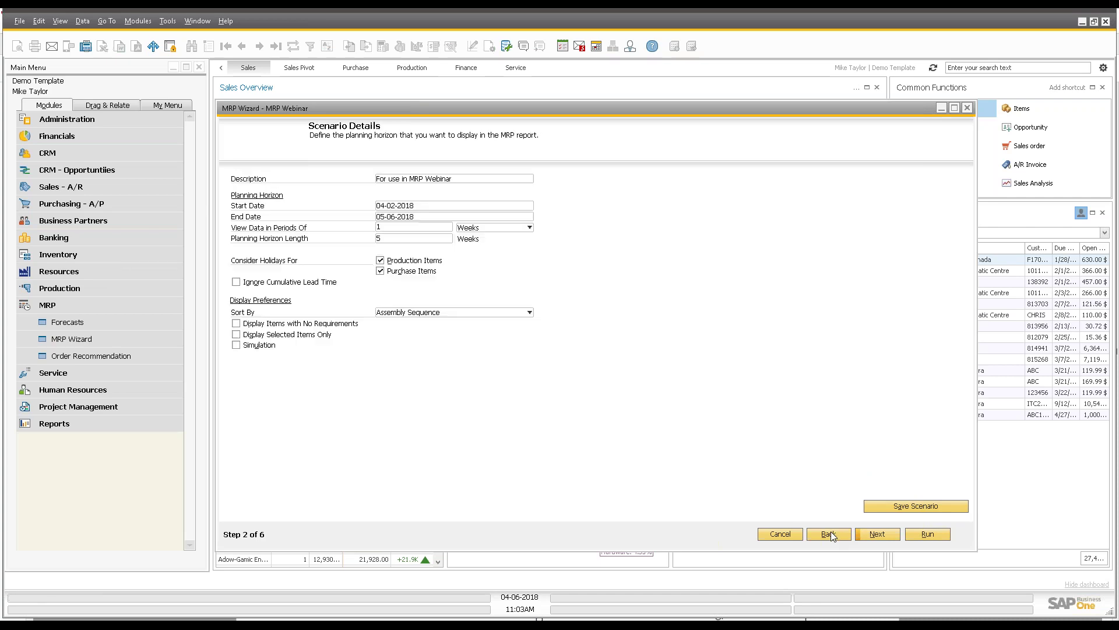
left_click(787, 536)
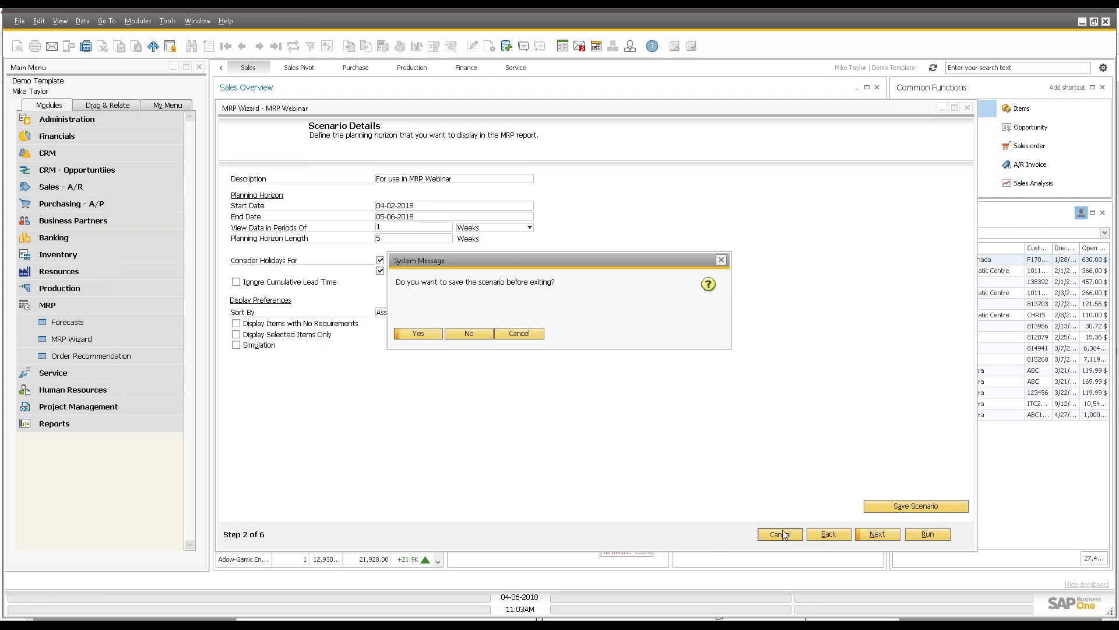
left_click(450, 333)
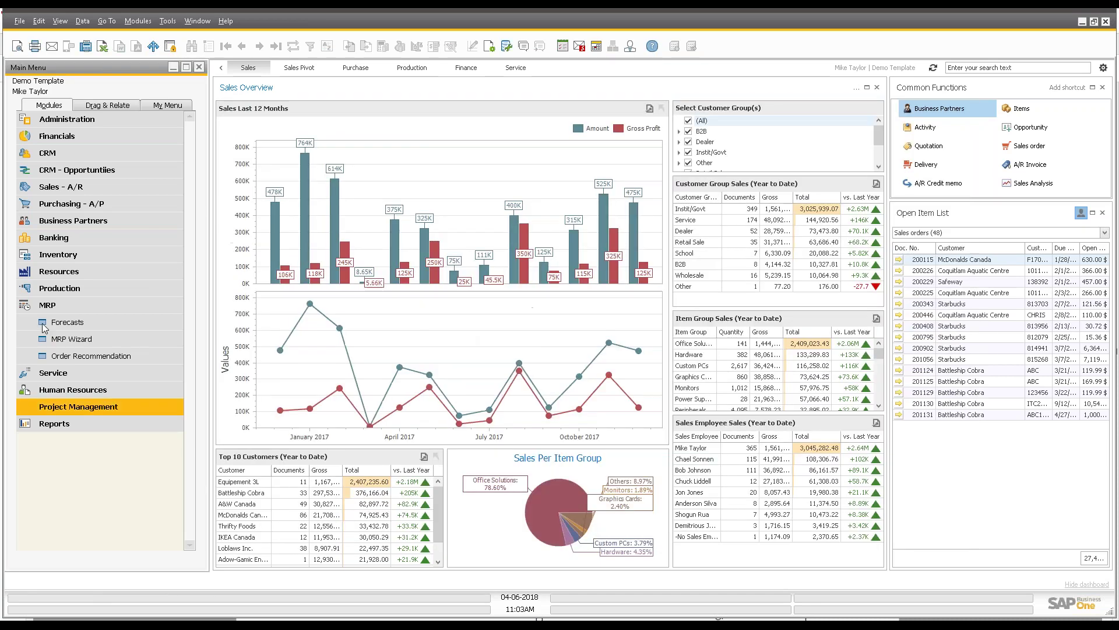
- Open the first item master record, 041350, and show its planning data
left_click(58, 255)
left_click(107, 272)
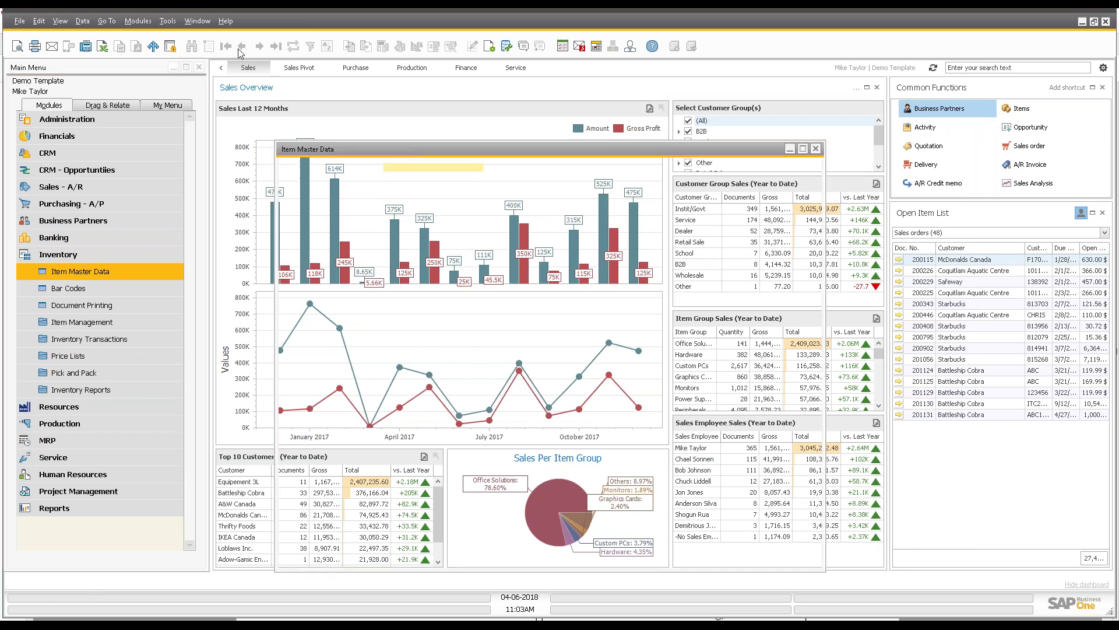
left_click(226, 46)
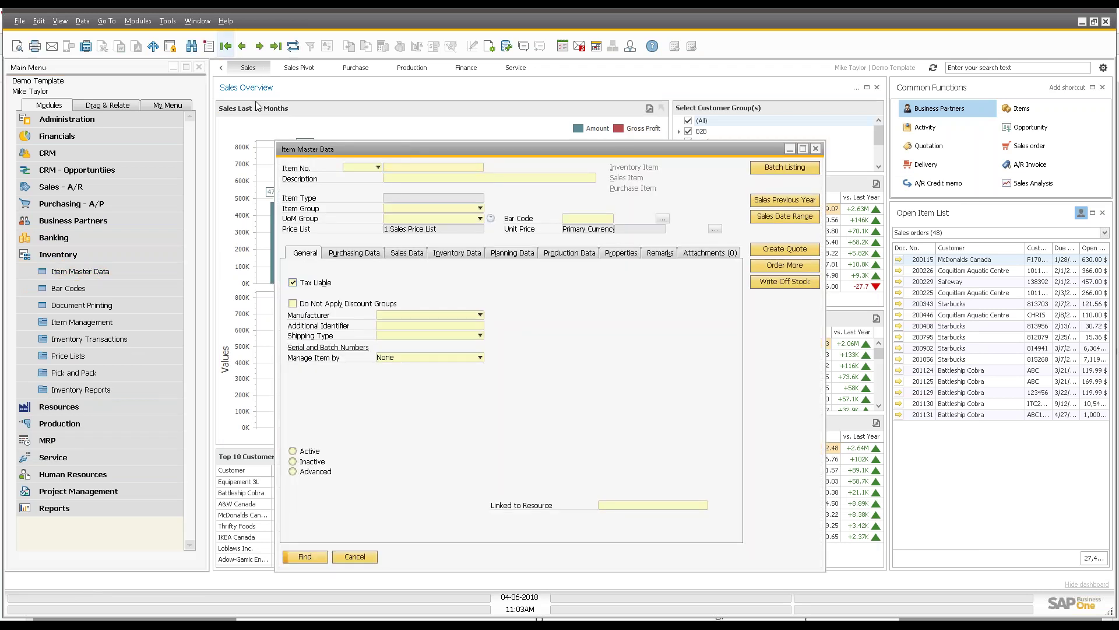
left_click(513, 255)
- Set the tolerance days of item 041350 to 1
left_click(488, 352)
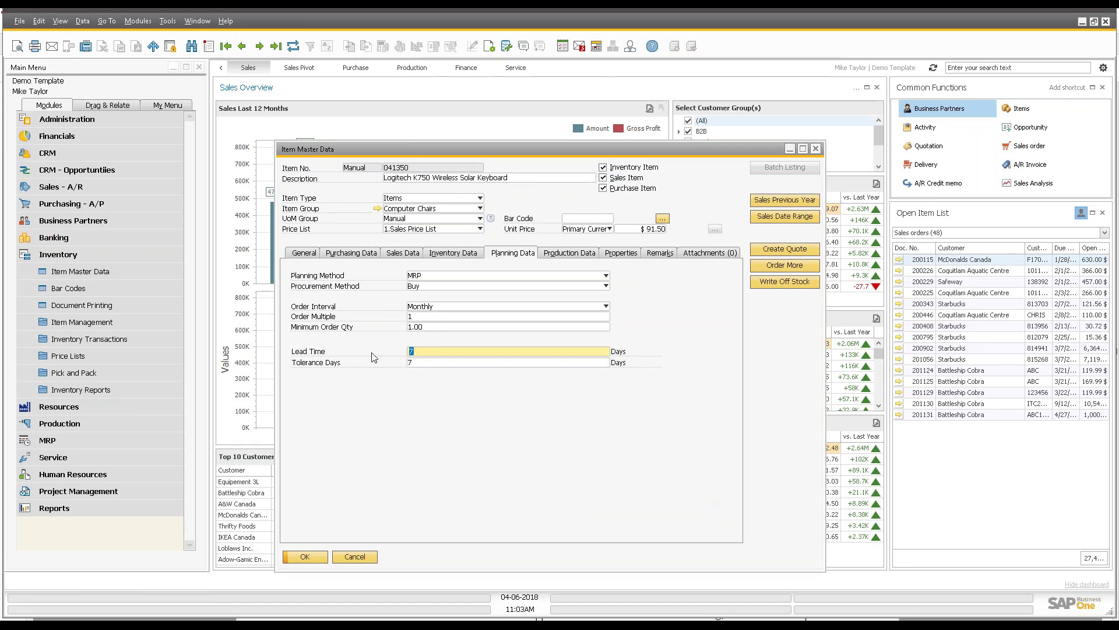
left_click_drag(419, 351, 342, 346)
key("Tab")
type("1")
key("Tab")
left_click(416, 351)
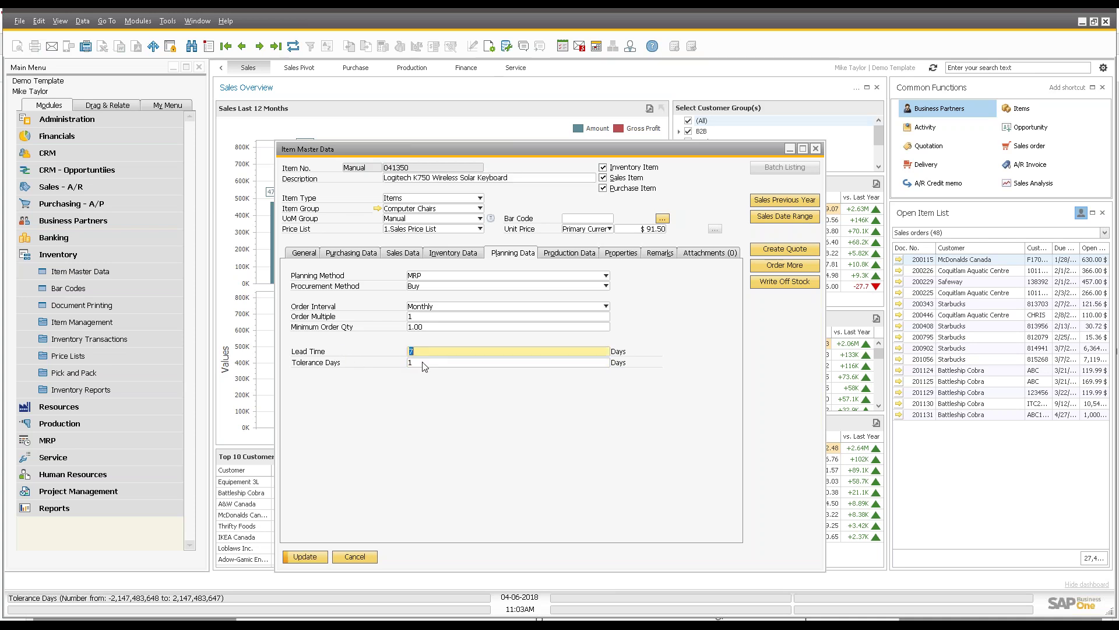
- Set the tolerance of item 041350 to 7 days and reduce it to 5 days
key("Tab")
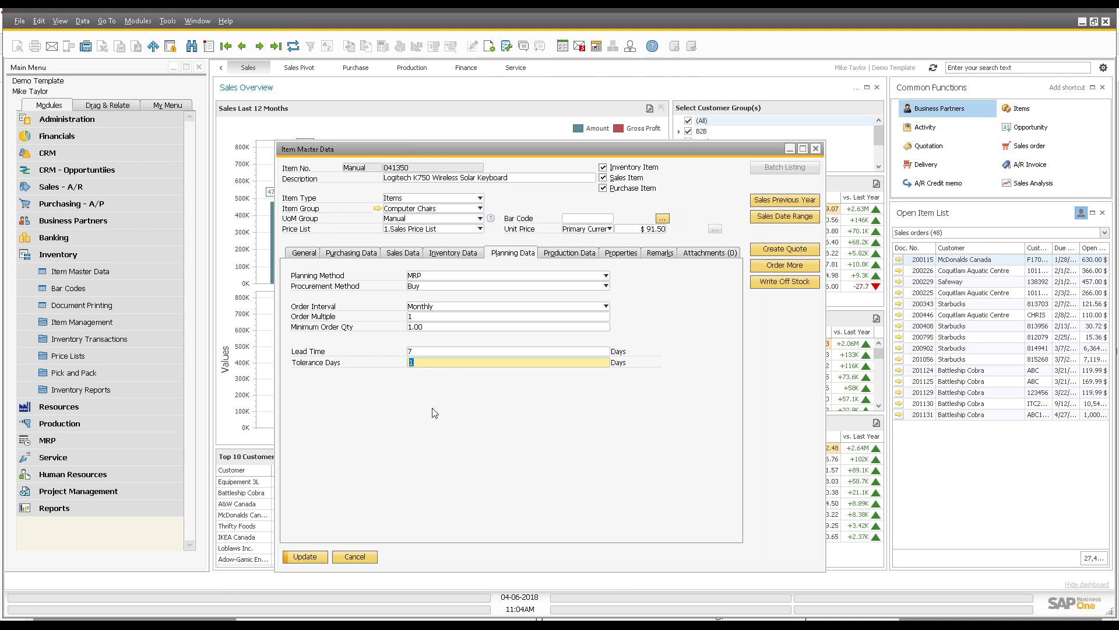
type("7")
left_click(425, 352)
key("Tab")
type("5")
left_click(424, 349)
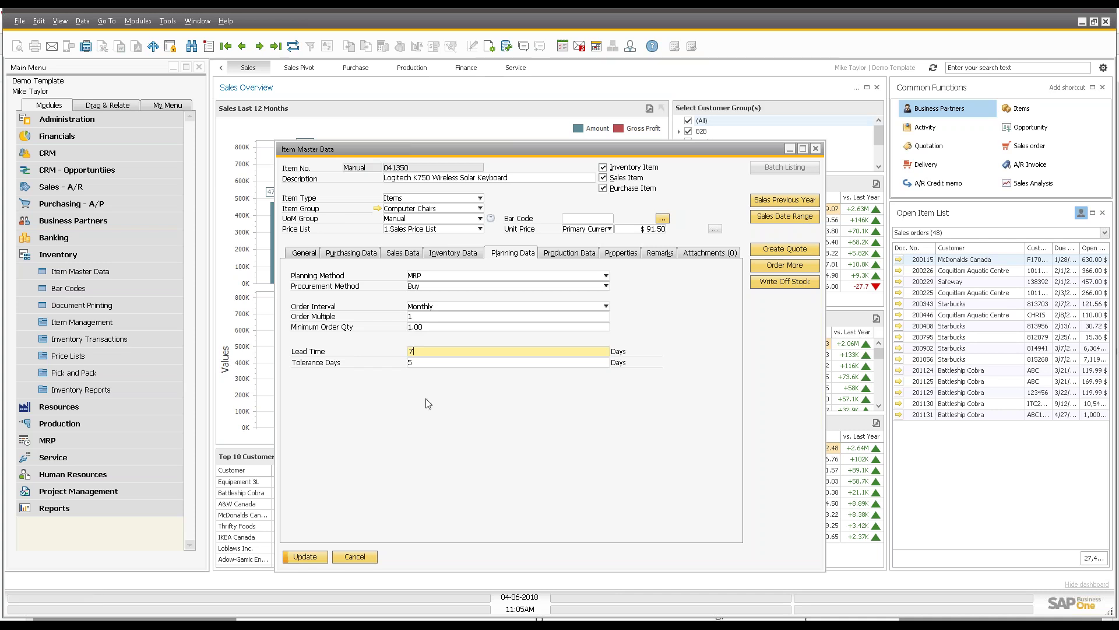
left_click(54, 422)
left_click(69, 289)
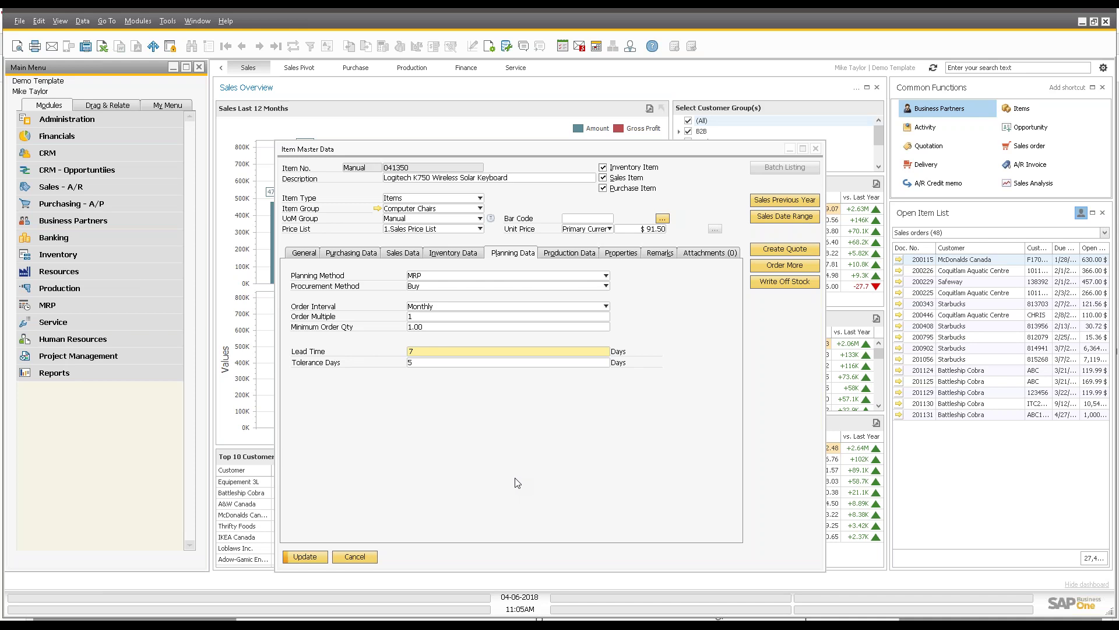
- Check the SAP Business One version and licence information, and close the About window
key("Tab")
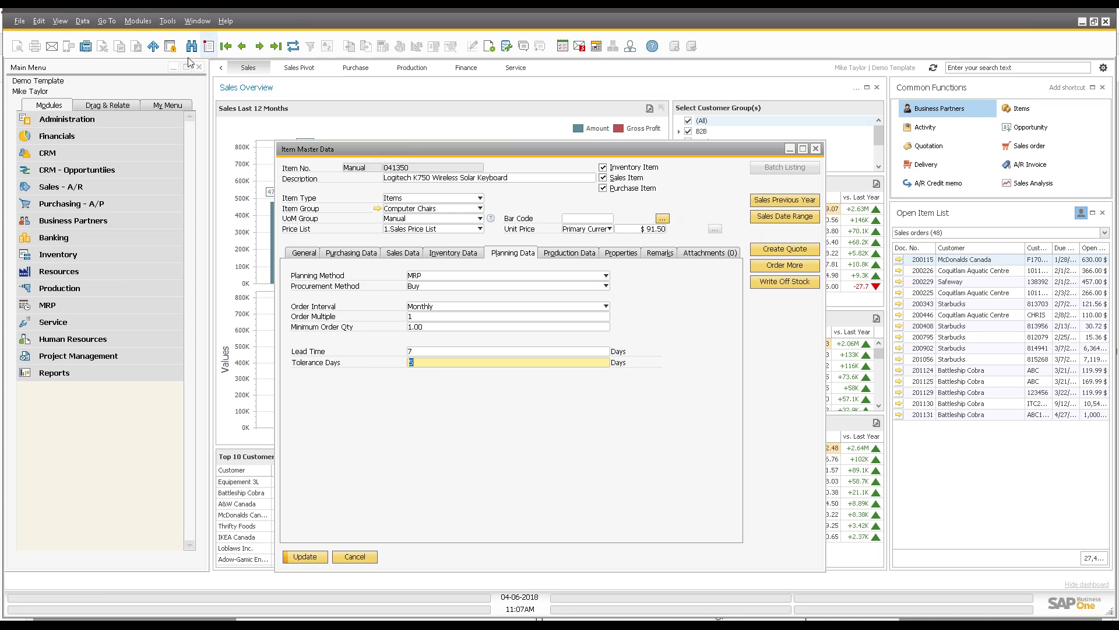
left_click(225, 21)
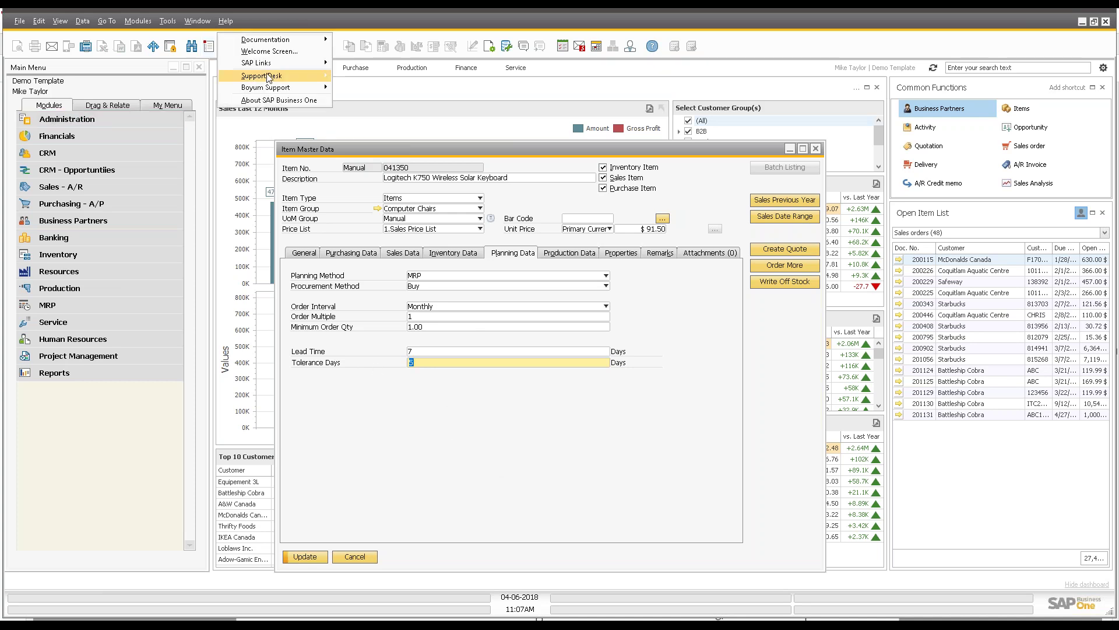
left_click(274, 102)
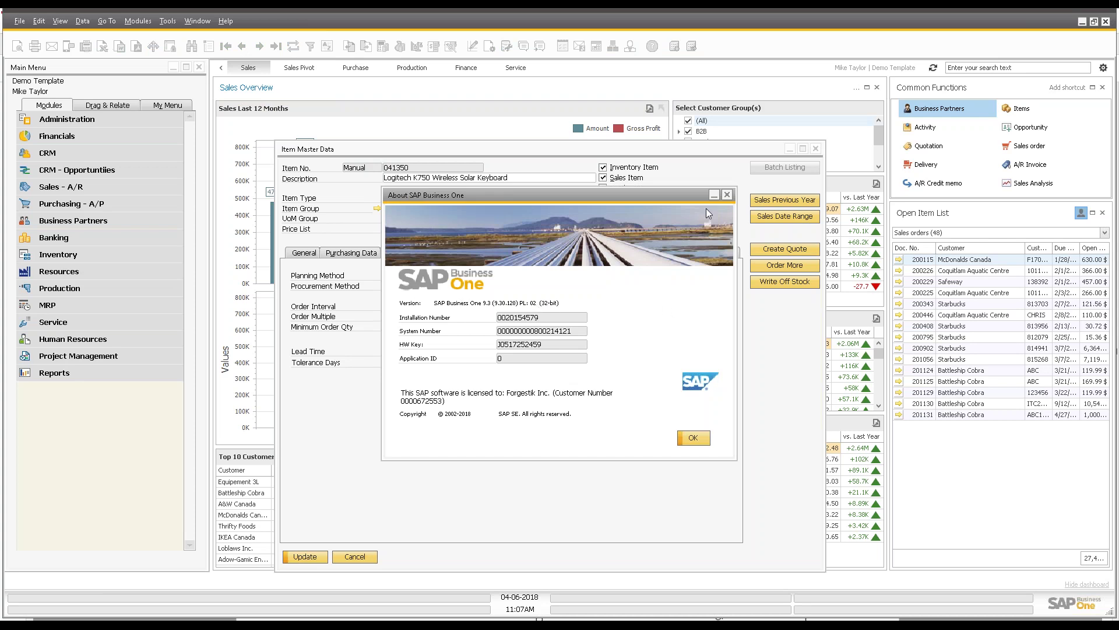
left_click(727, 194)
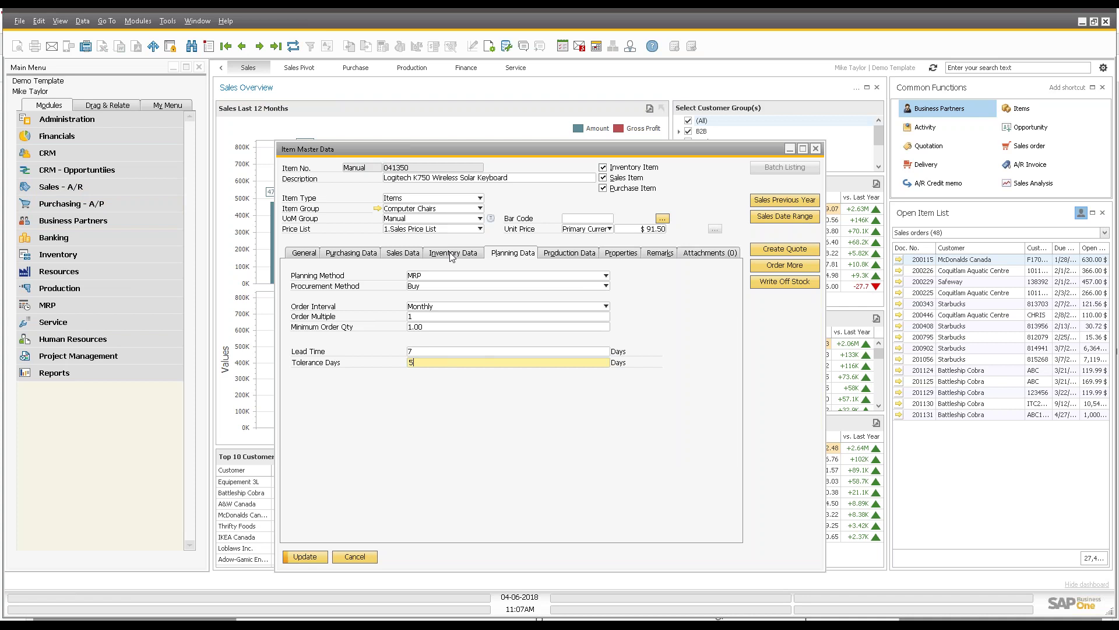
- Return to the tolerance days of item 041350 and close its item master record
double_click(434, 363)
left_click(432, 366)
left_click(816, 149)
left_click(508, 353)
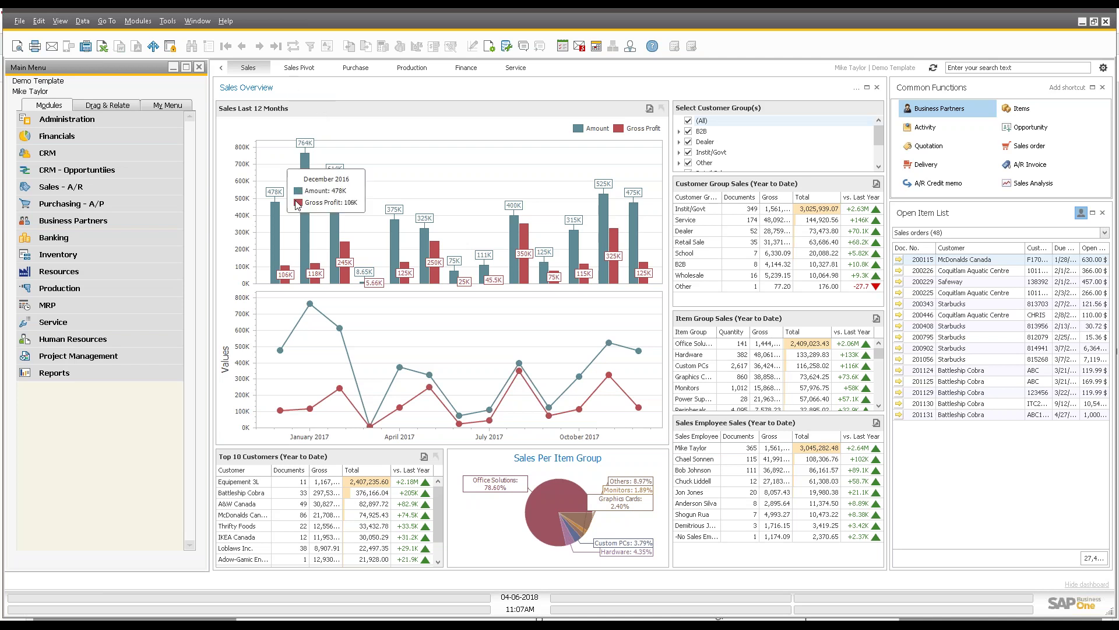
- Drill into February 2017 and January 2017 in the Sales Last 12 Months chart, returning to the full-year view after each
left_click(1089, 584)
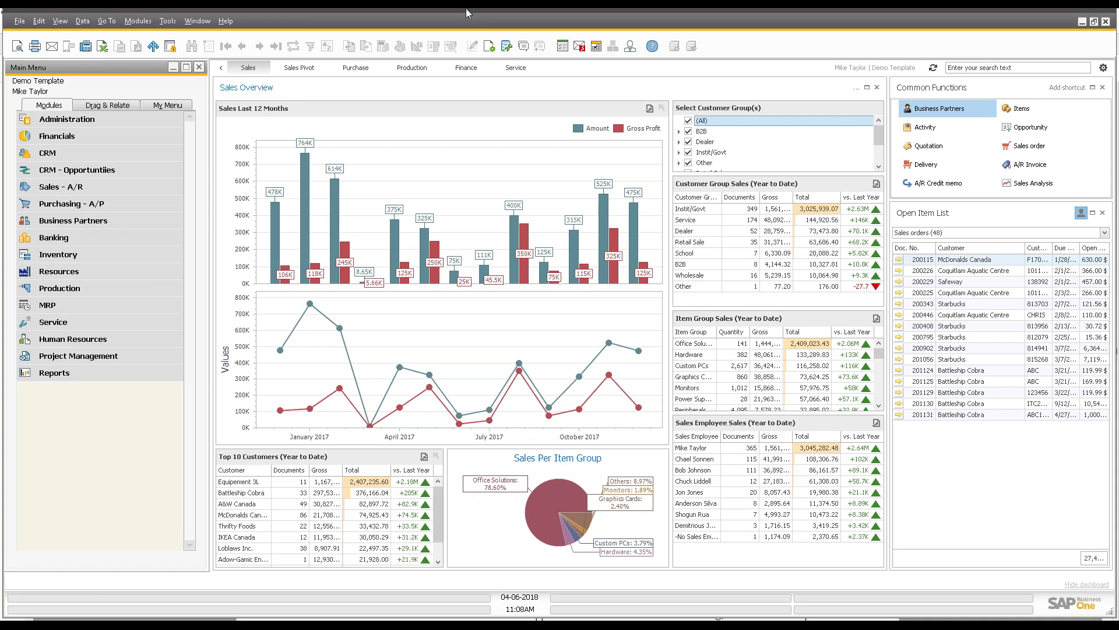
left_click(336, 282)
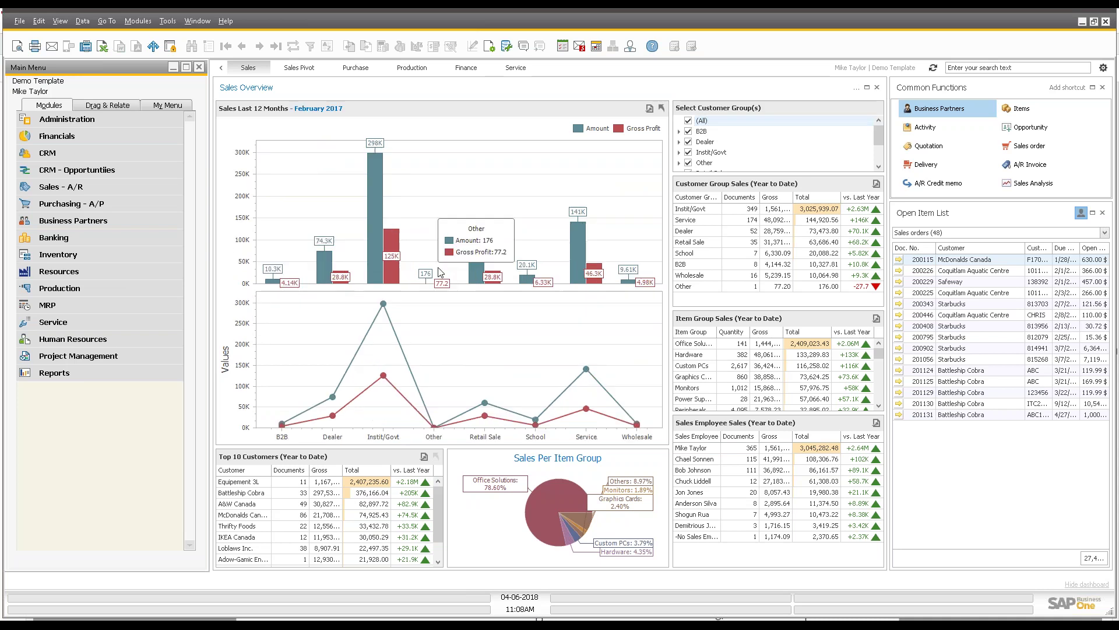
left_click(439, 284)
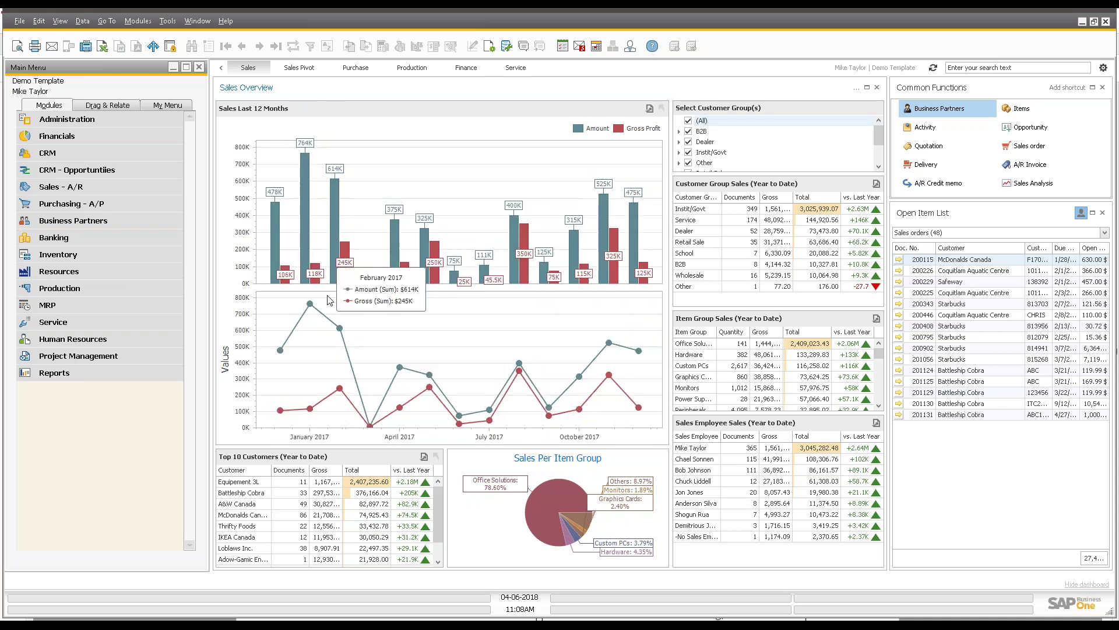
left_click(275, 268)
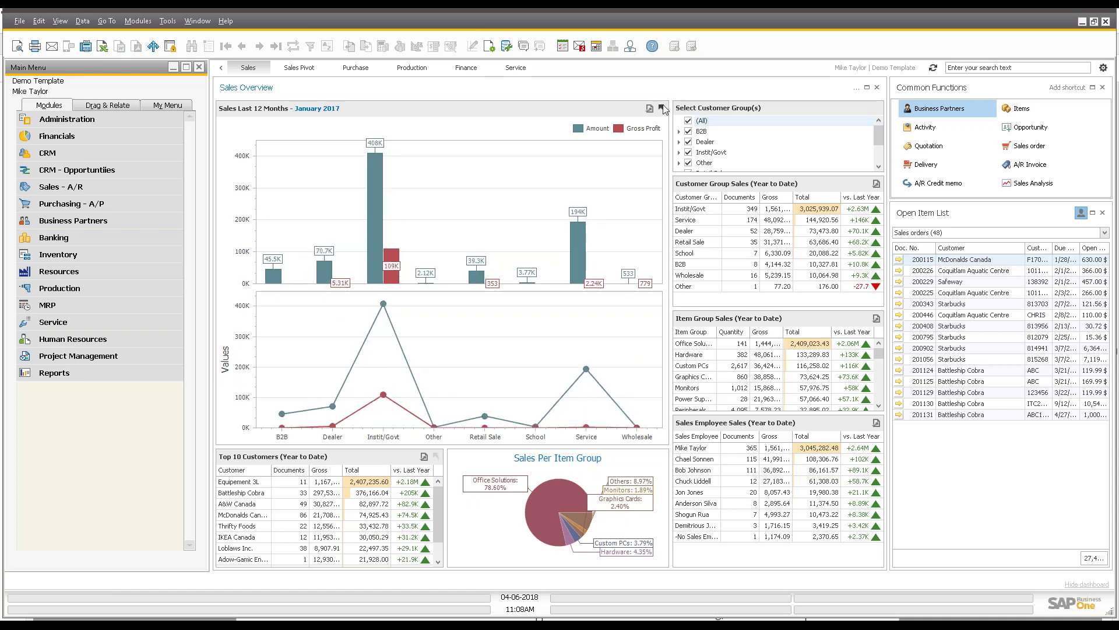
left_click(664, 109)
- Filter the sales dashboard to the Instit/Govt customer group, expand and collapse its document types, and restore all customer groups
left_click(689, 121)
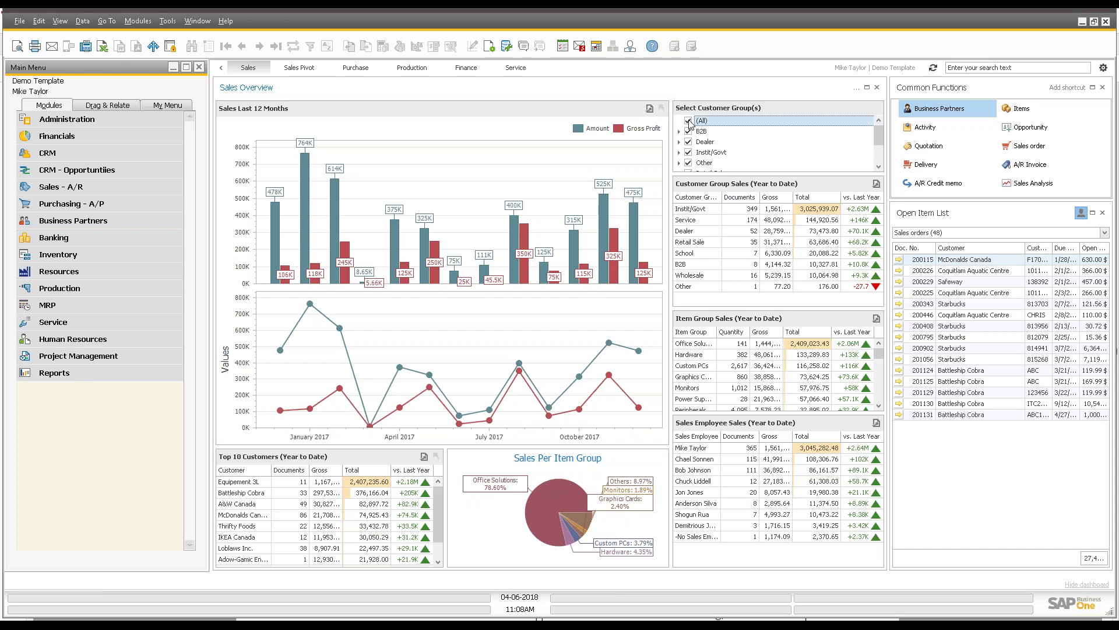
left_click(689, 152)
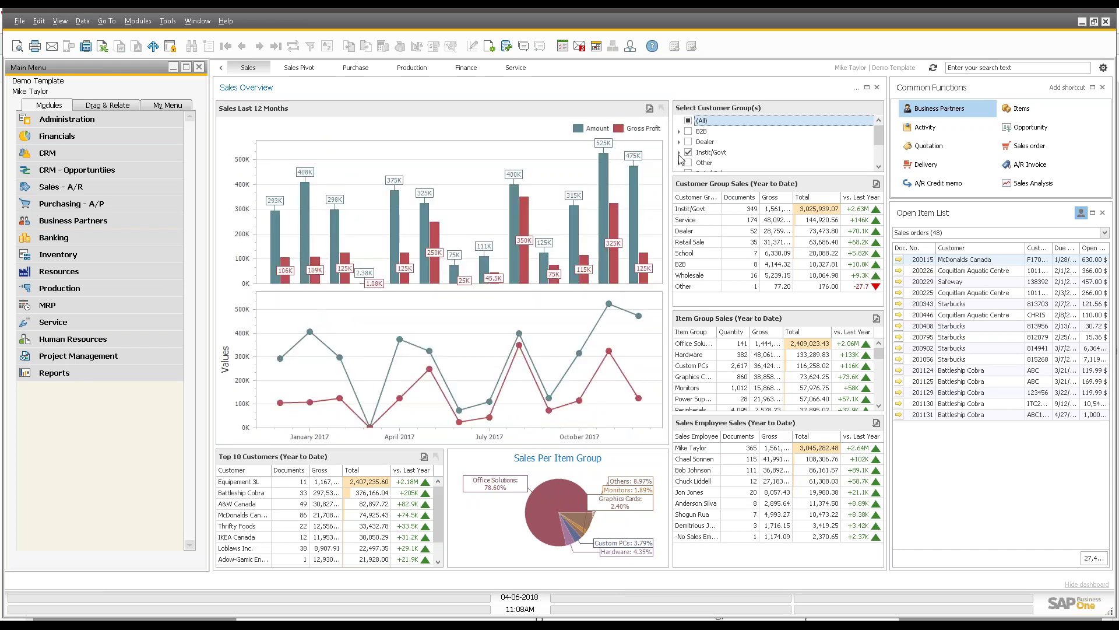
left_click(680, 153)
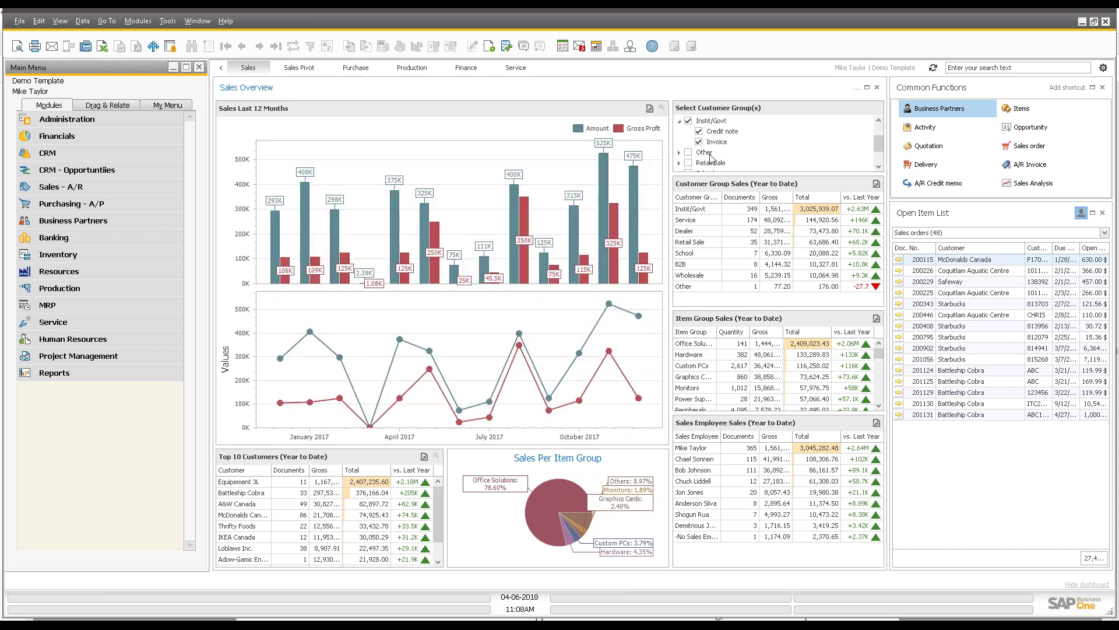
left_click(690, 121)
left_click(688, 121)
left_click(679, 122)
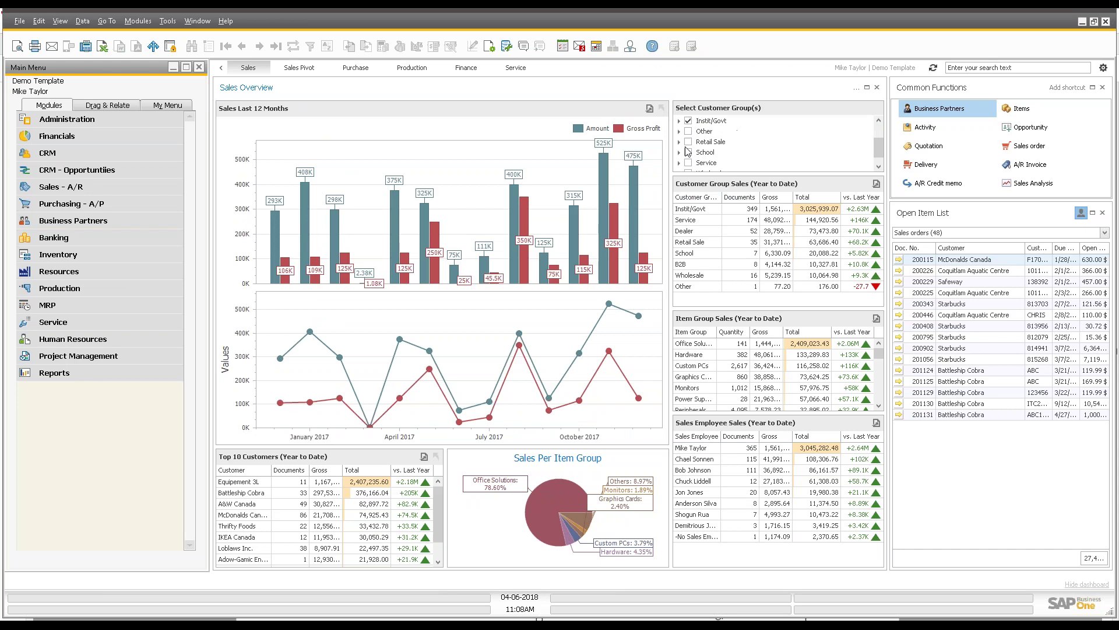
left_click(689, 121)
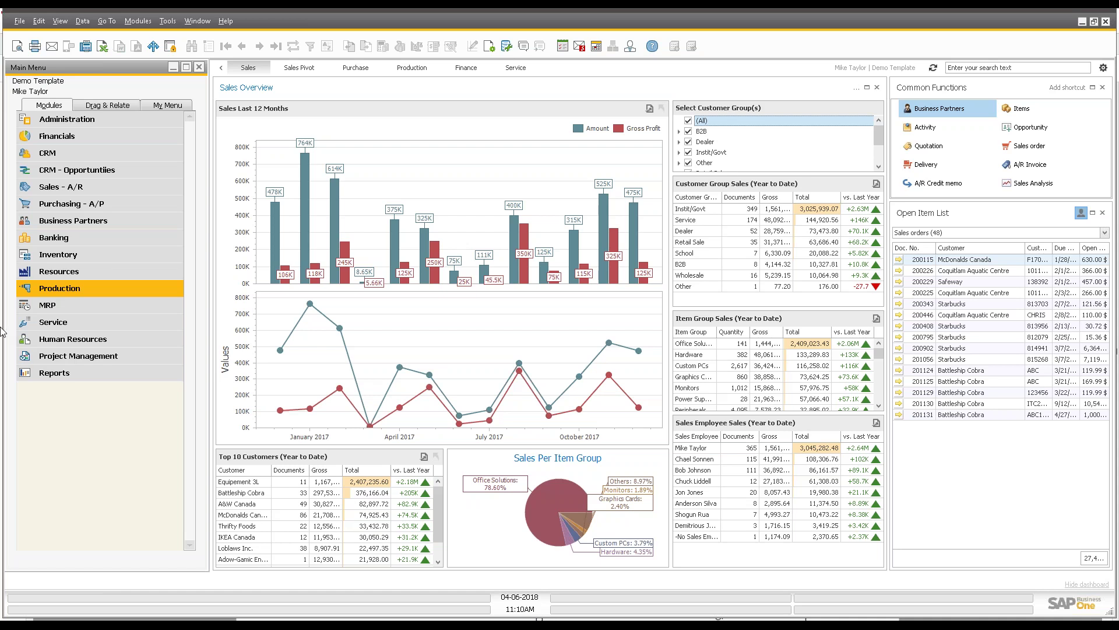
- Open the order recommendations of the MRP Webinar scenario for all order types and select the vendor code on line 3
left_click(47, 305)
left_click(91, 356)
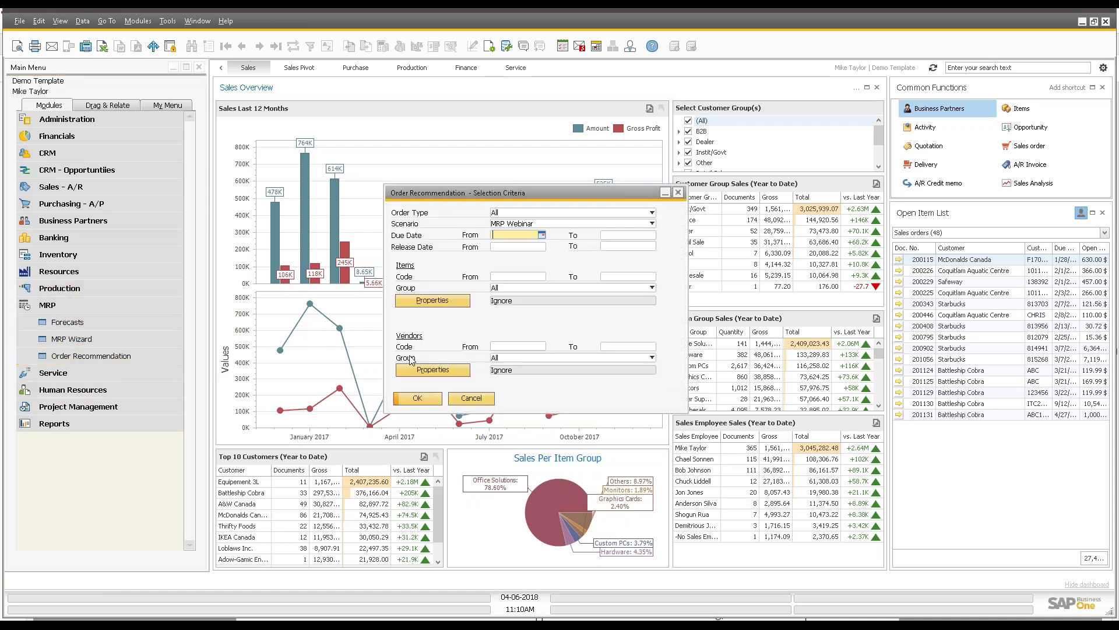
left_click(418, 398)
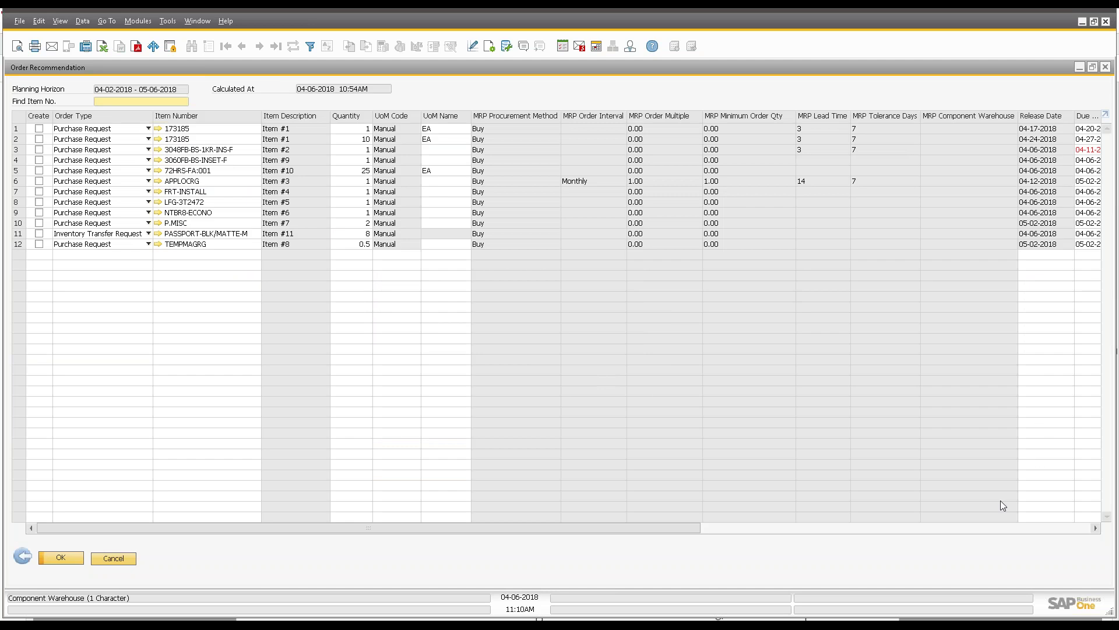
left_click(778, 528)
left_click(516, 150)
left_click(541, 150)
double_click(541, 151)
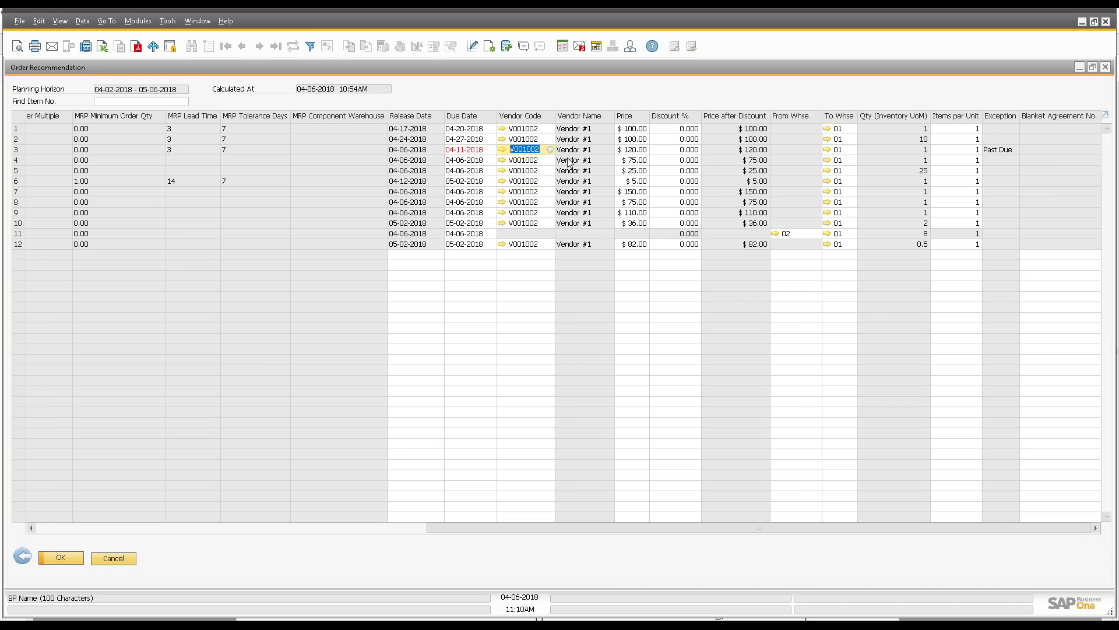
- Return from the recommendation list to the selection criteria and cancel the Order Recommendation
left_click(165, 528)
left_click(20, 555)
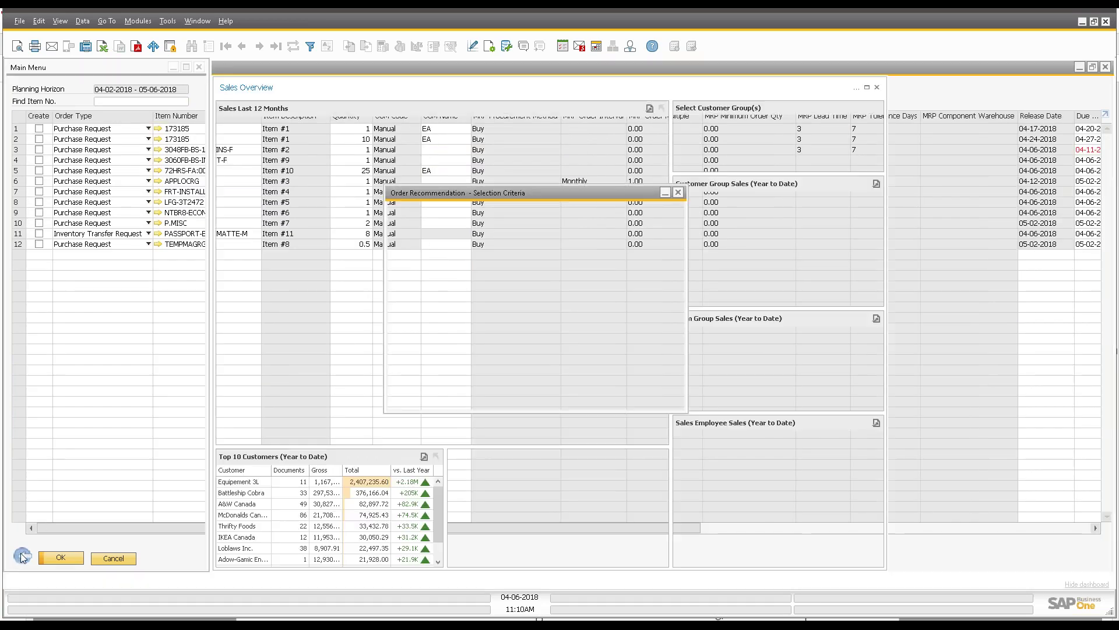
left_click_drag(436, 178, 445, 169)
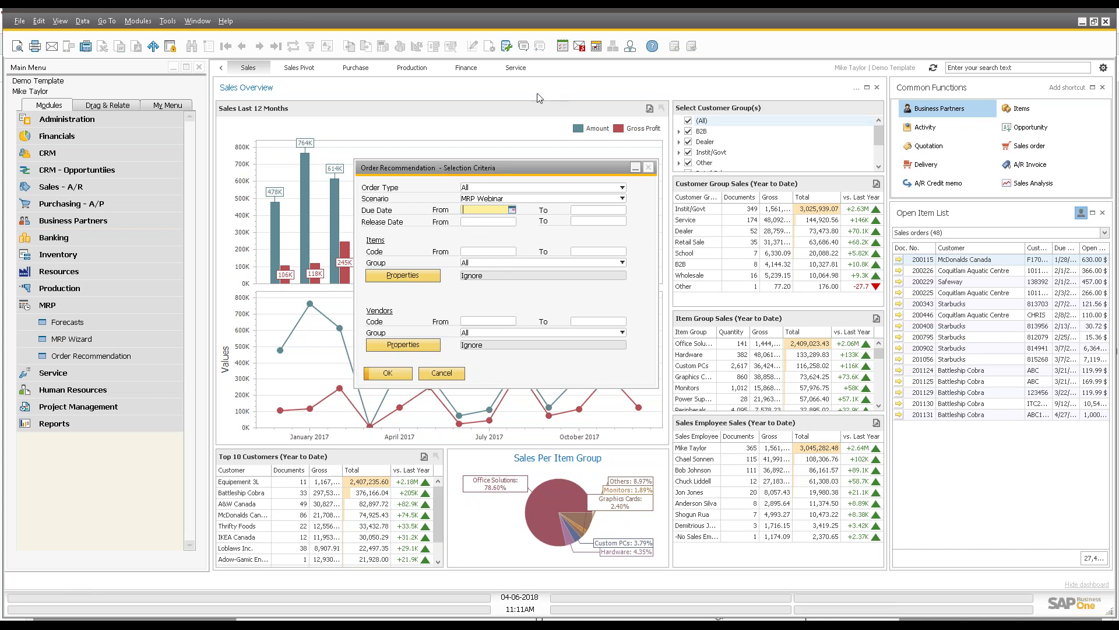
left_click(441, 374)
- Open the MRP Wizard and proceed to its scenario selection step
left_click(75, 343)
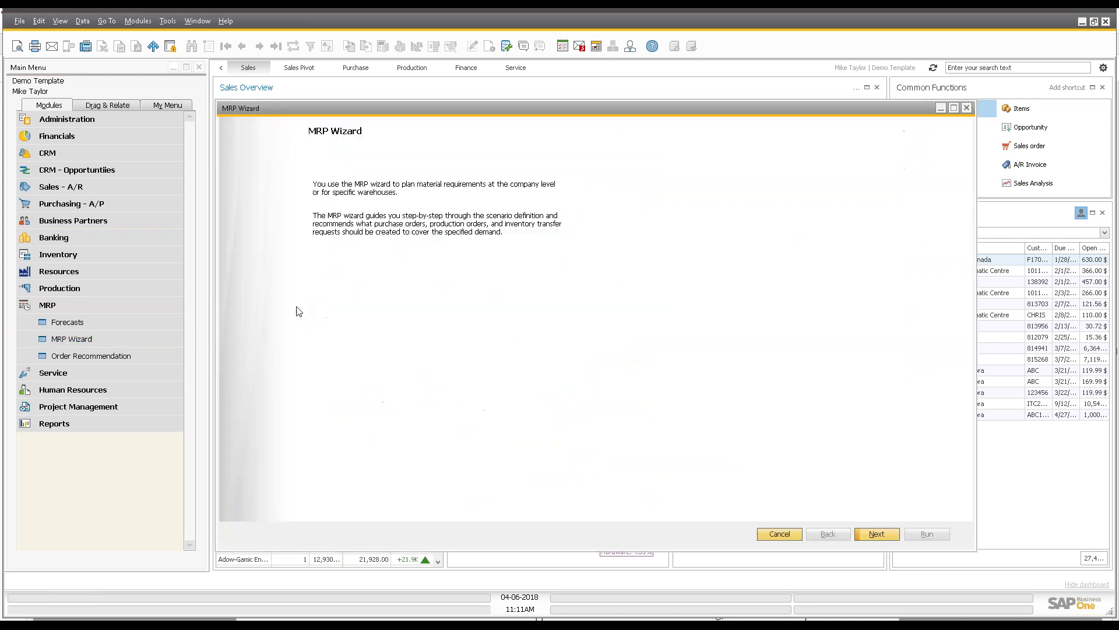
left_click(875, 534)
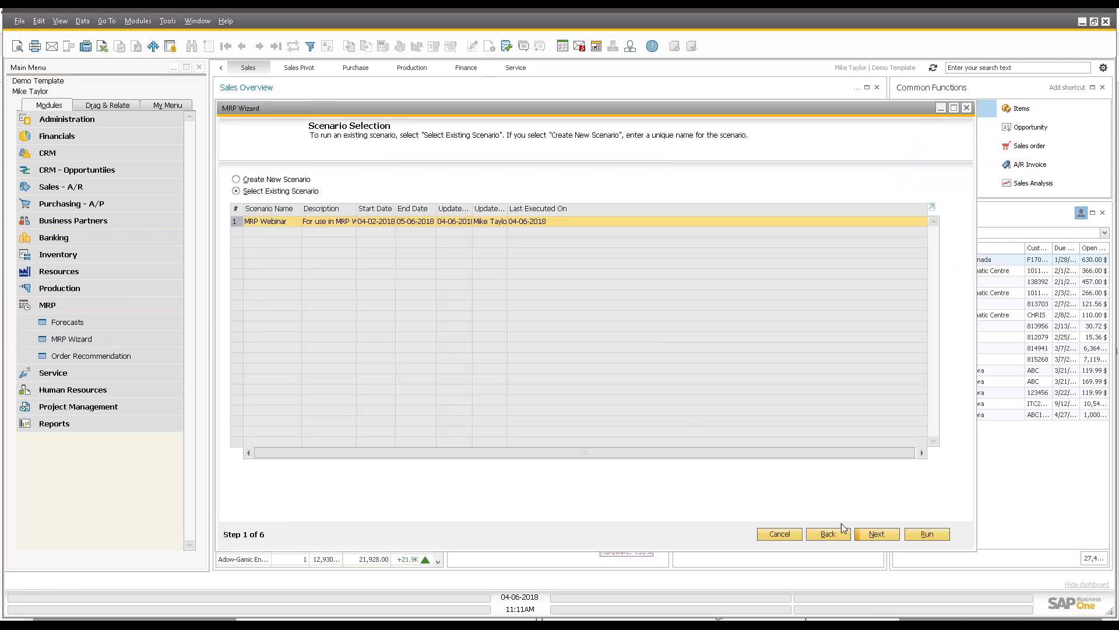
left_click(882, 534)
left_click(816, 535)
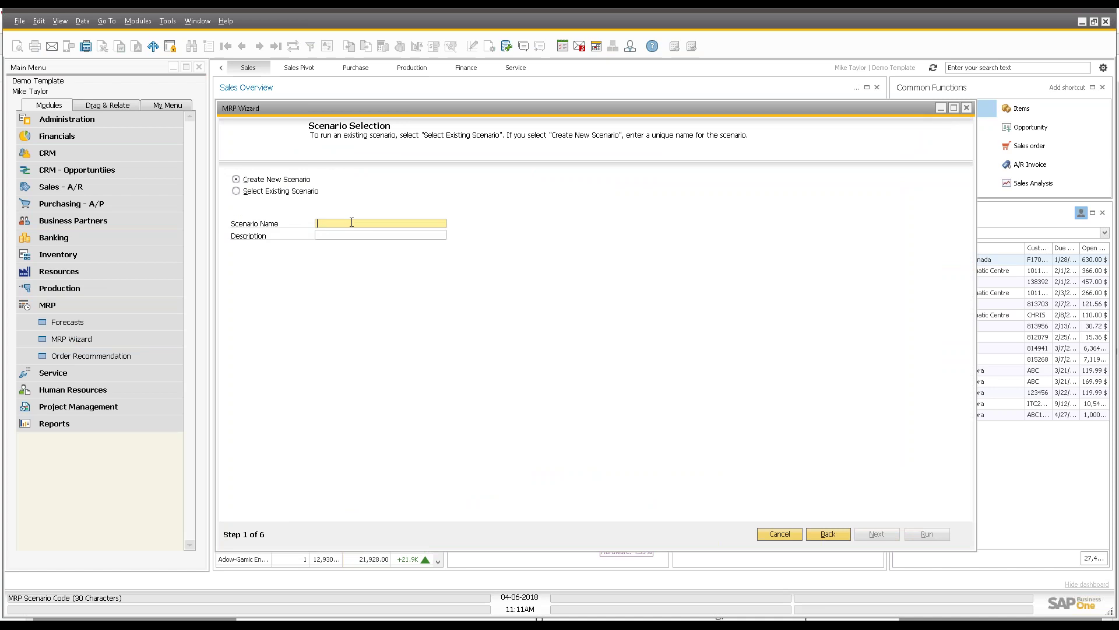
type("TH")
key("BackSpace")
key("BackSpace")
left_click(250, 192)
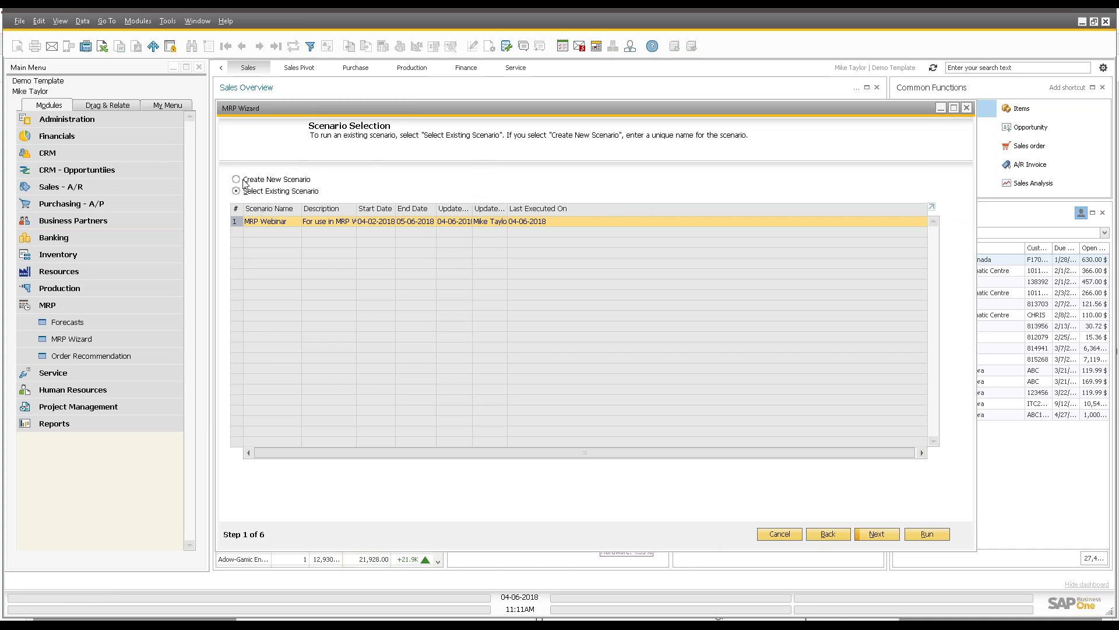
- Open the Forecasts window, place it beside the MRP Wizard, and start a new forecast at its first item number
left_click(58, 322)
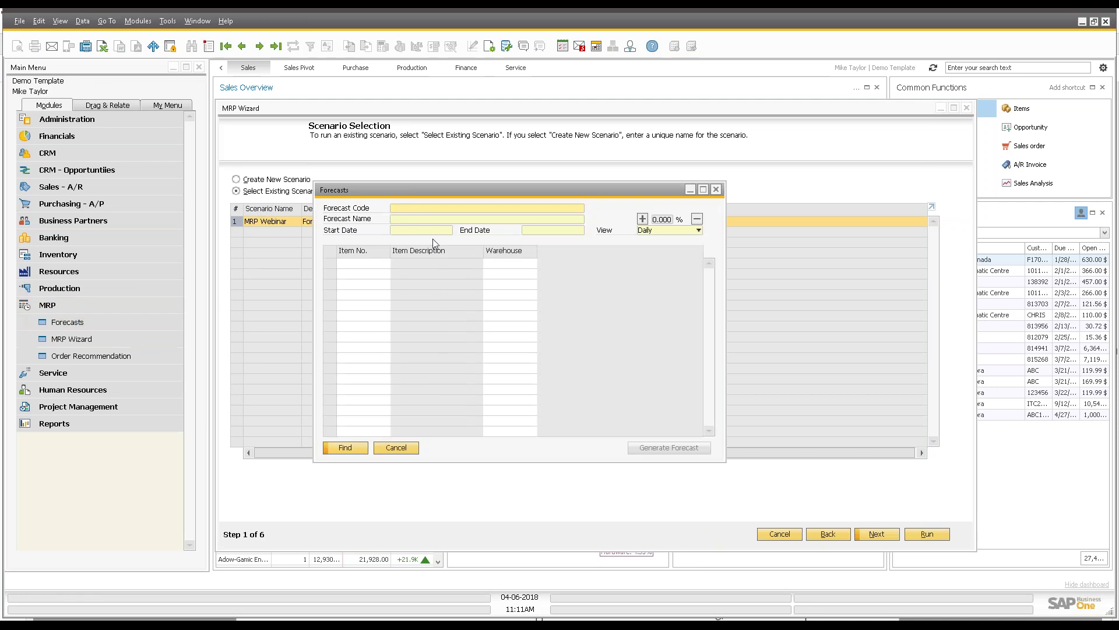
left_click_drag(417, 192, 220, 299)
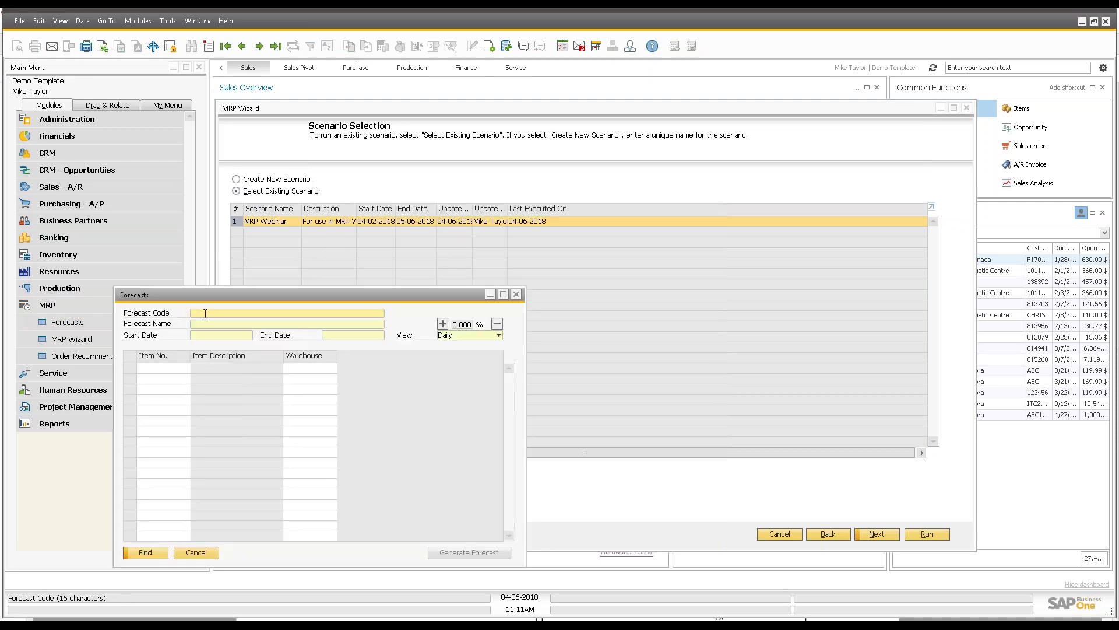
left_click_drag(205, 295, 207, 257)
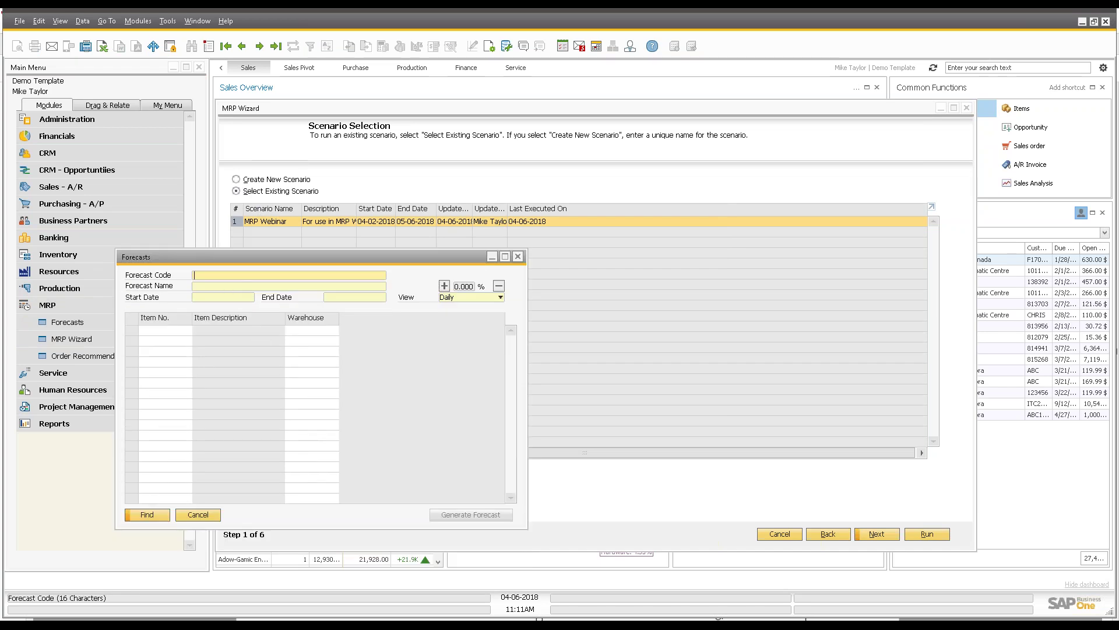
key("ctrl+a")
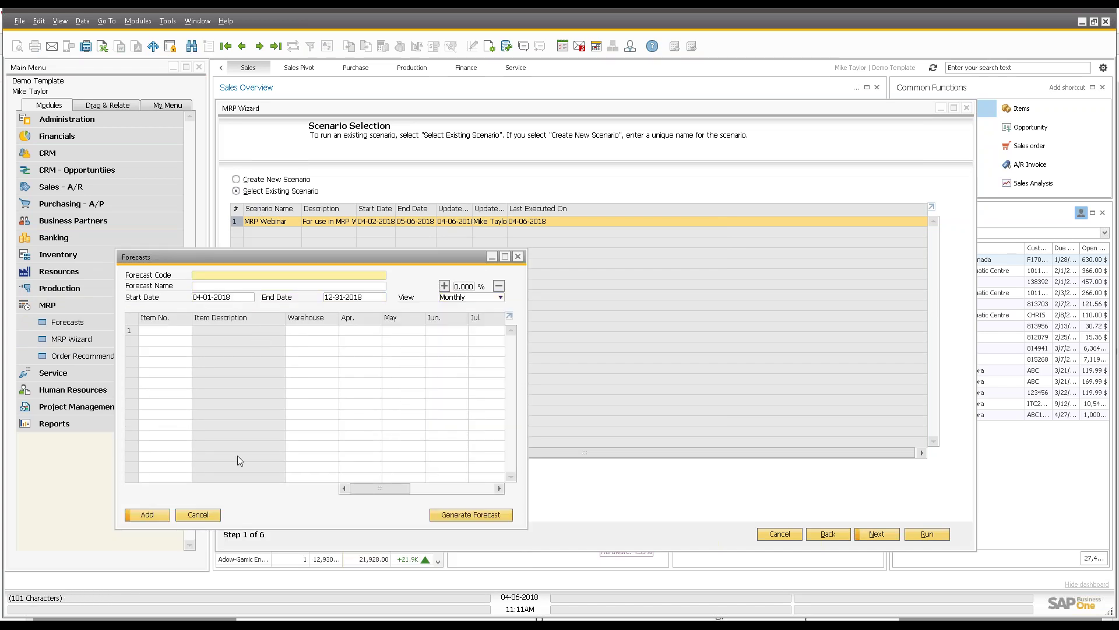
left_click(148, 331)
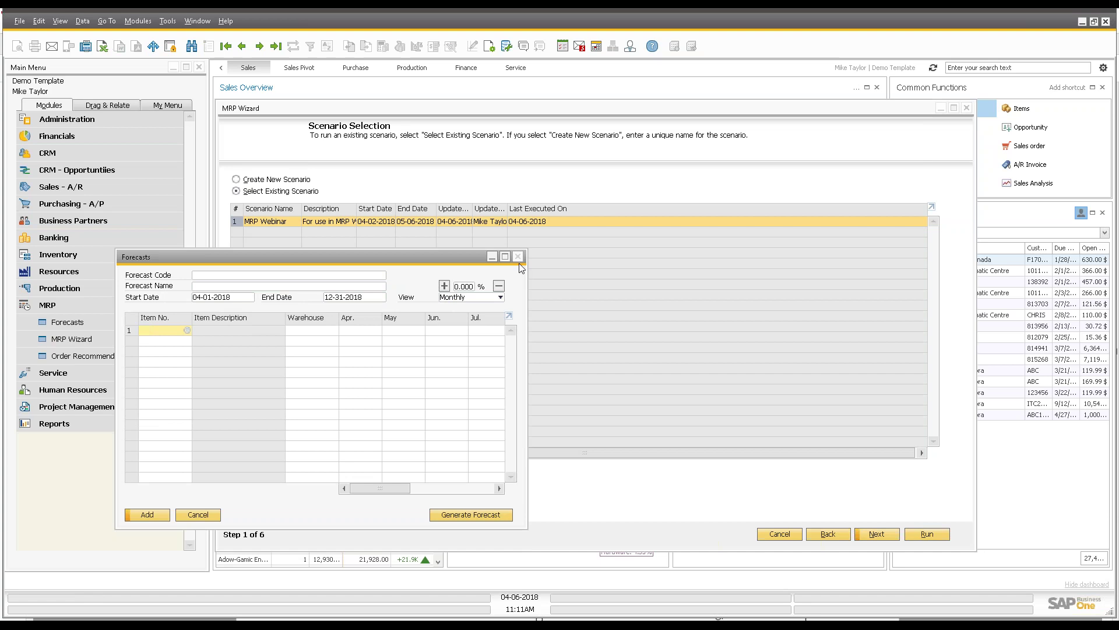
left_click_drag(352, 257, 344, 271)
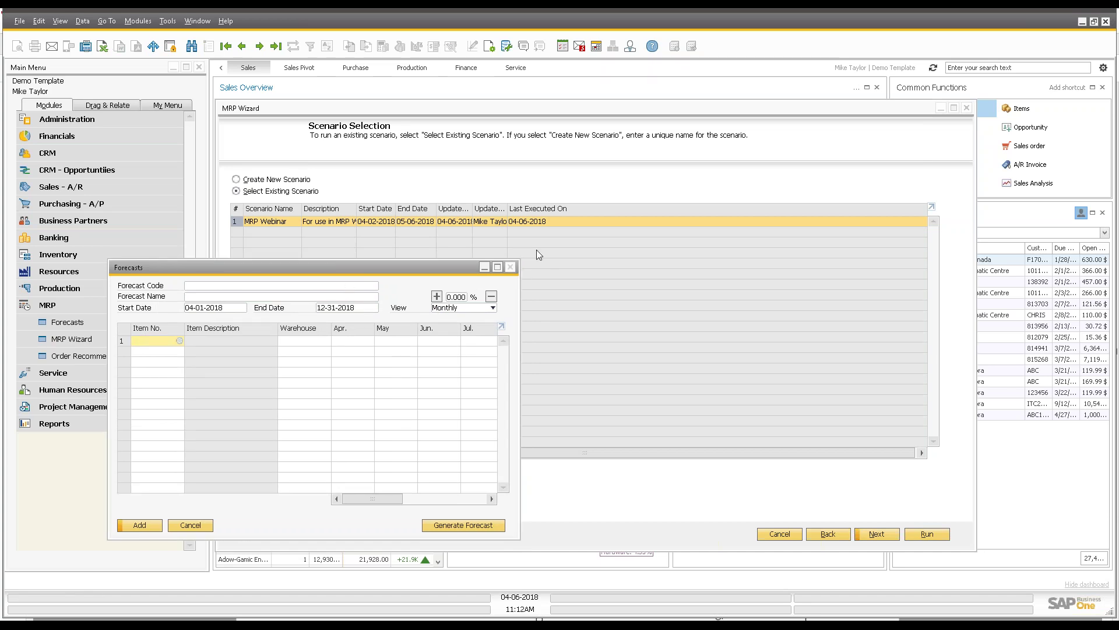
left_click(573, 178)
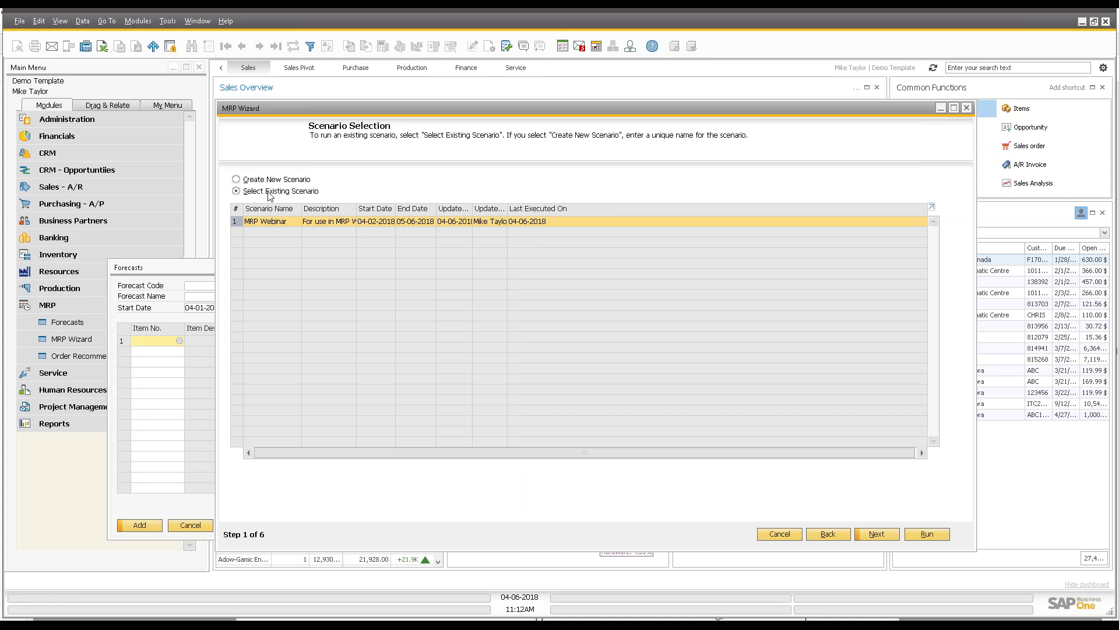
left_click(88, 322)
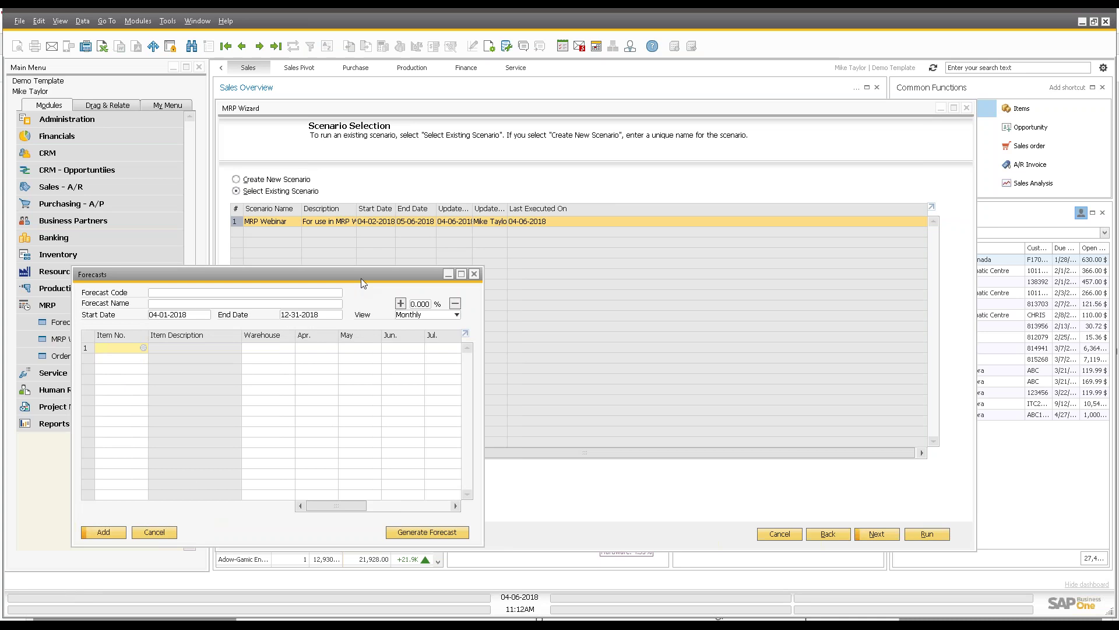
- Create a new MRP scenario named Test2 with the description test2 and proceed to its scenario details
left_click(487, 190)
left_click(274, 179)
left_click(317, 224)
type("Test")
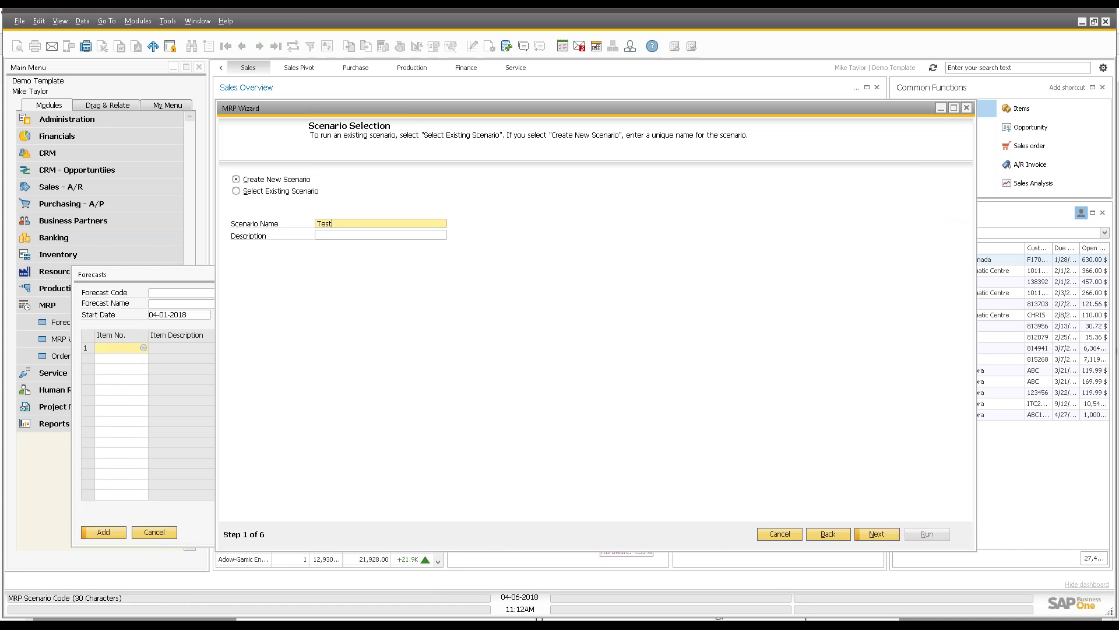
key("Tab")
type("test2")
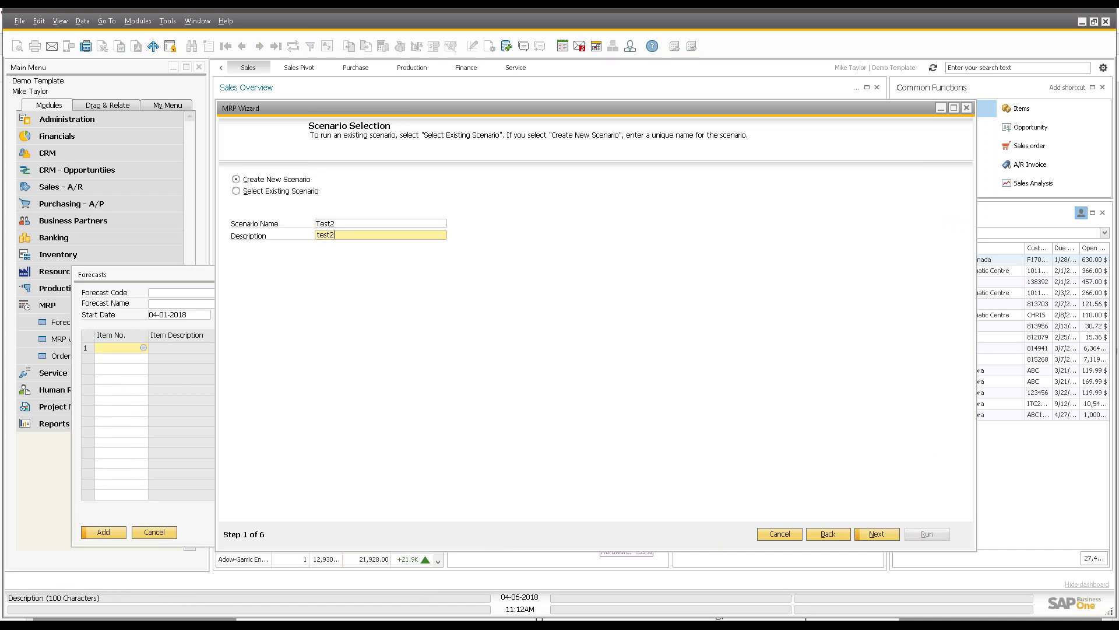
left_click(883, 534)
- Set the scenario's planning start date to 04-02-2018 and view the data in periods of 5 weeks
left_click(396, 206)
type("t")
key("Tab")
left_click(407, 228)
type("5")
left_click(479, 228)
left_click(482, 249)
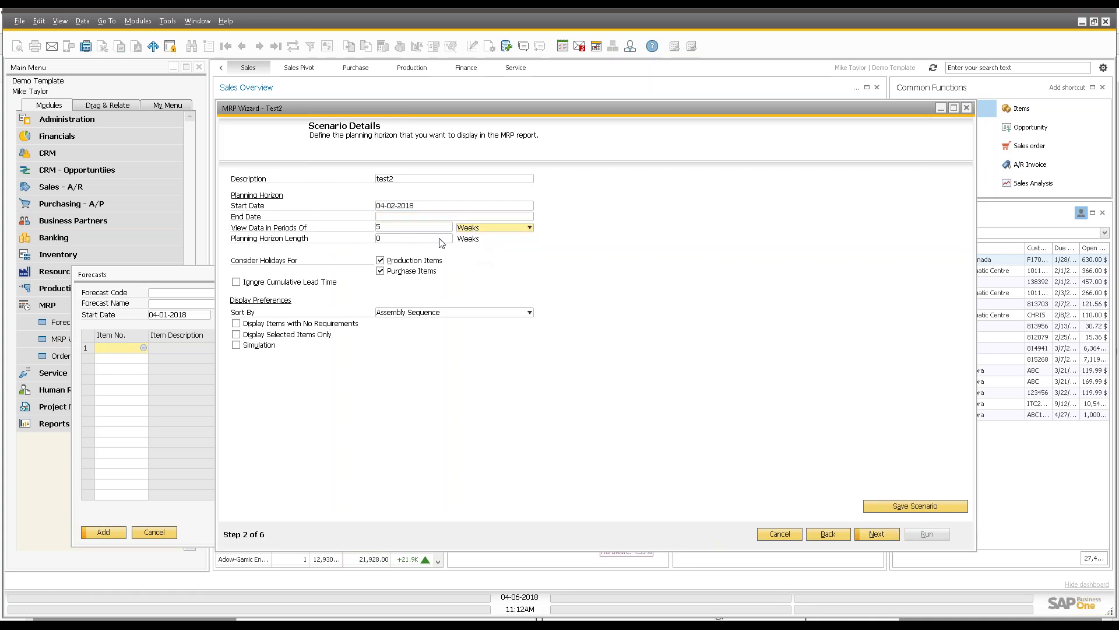
- Set the scenario's planning end date to 05-06-2018 and view the data in periods of 1 week
left_click(424, 216)
left_click(530, 217)
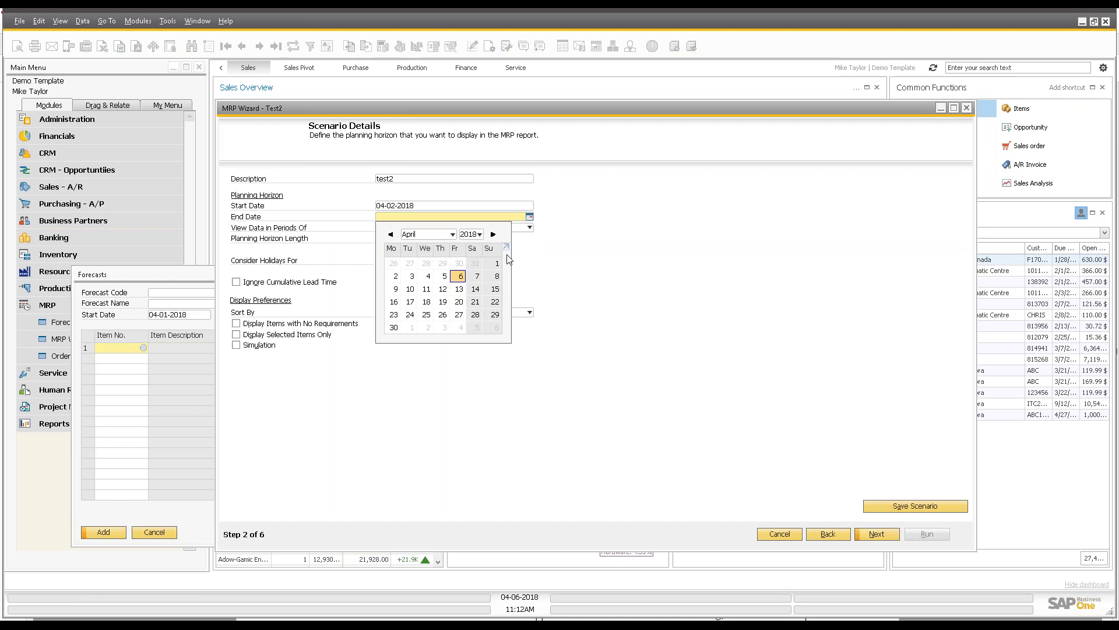
left_click(463, 327)
key("Tab")
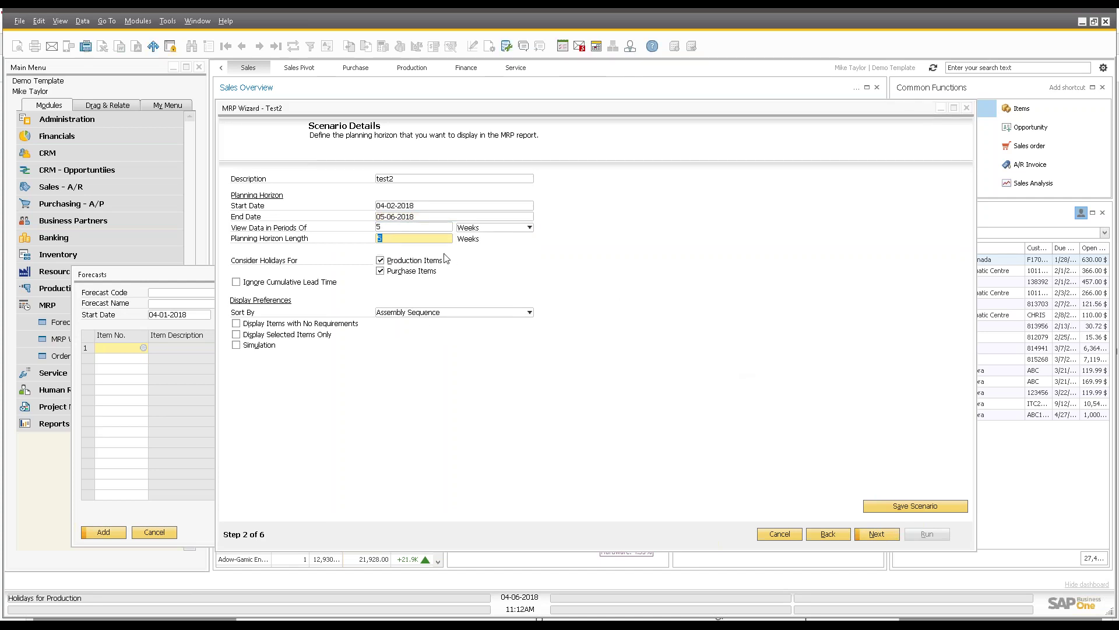
left_click(436, 228)
type("1")
key("Tab")
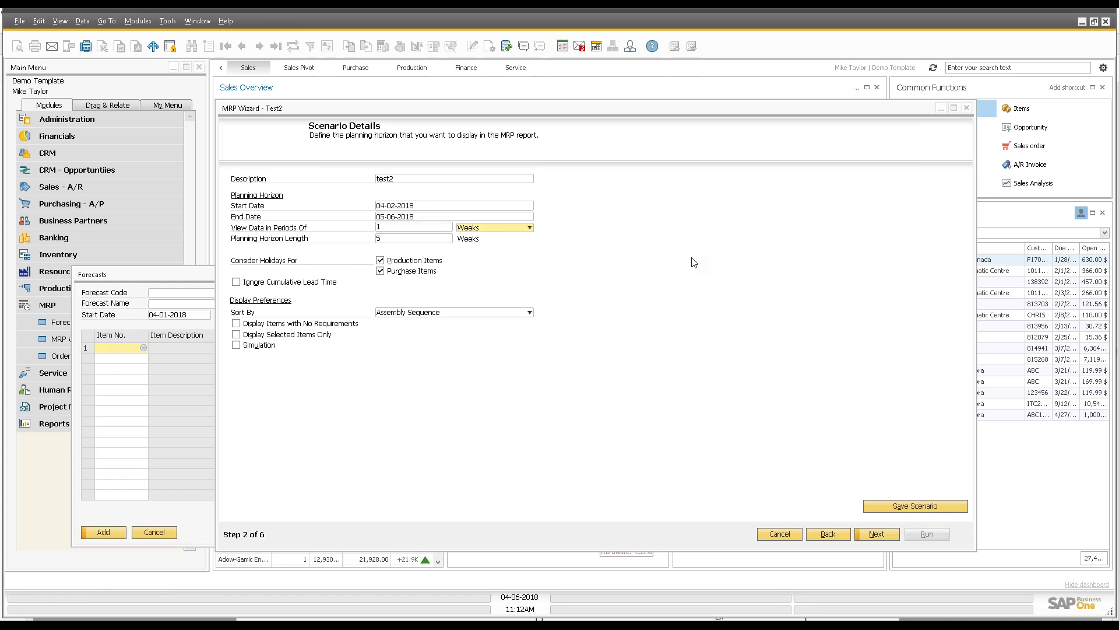
- Limit the Test2 scenario to selected items, add item 041350, and save the scenario
left_click(877, 534)
left_click(255, 200)
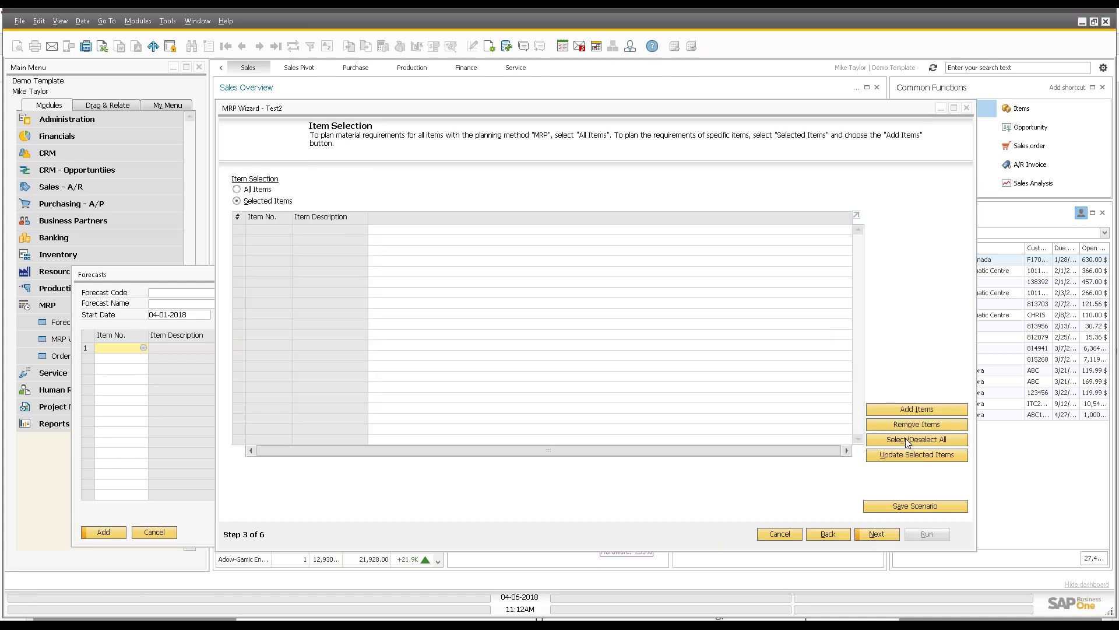
left_click(910, 411)
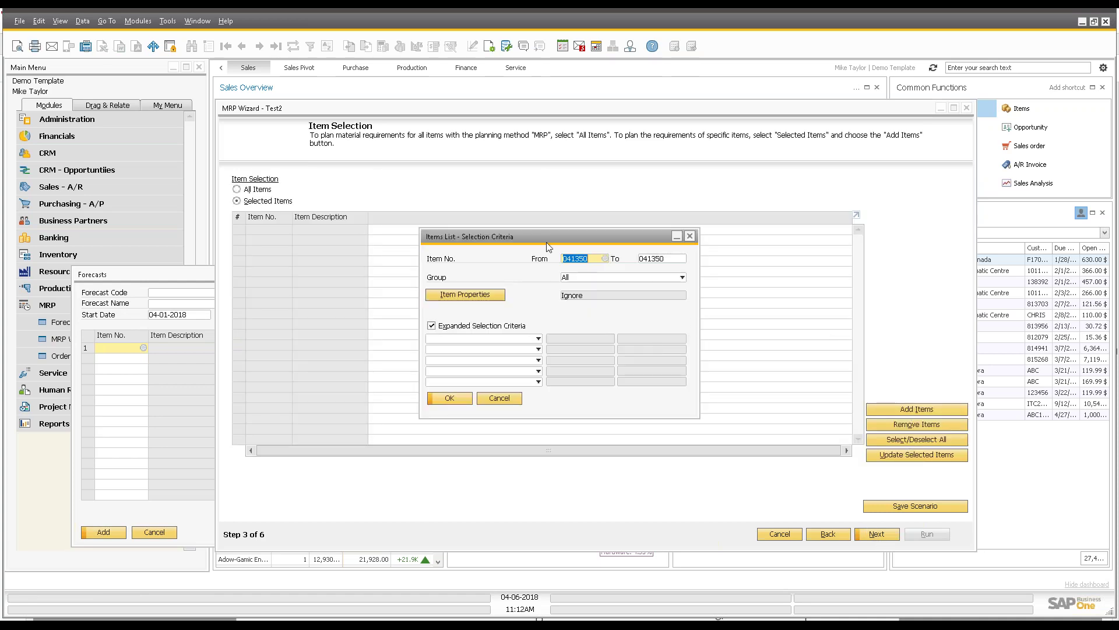
left_click(450, 399)
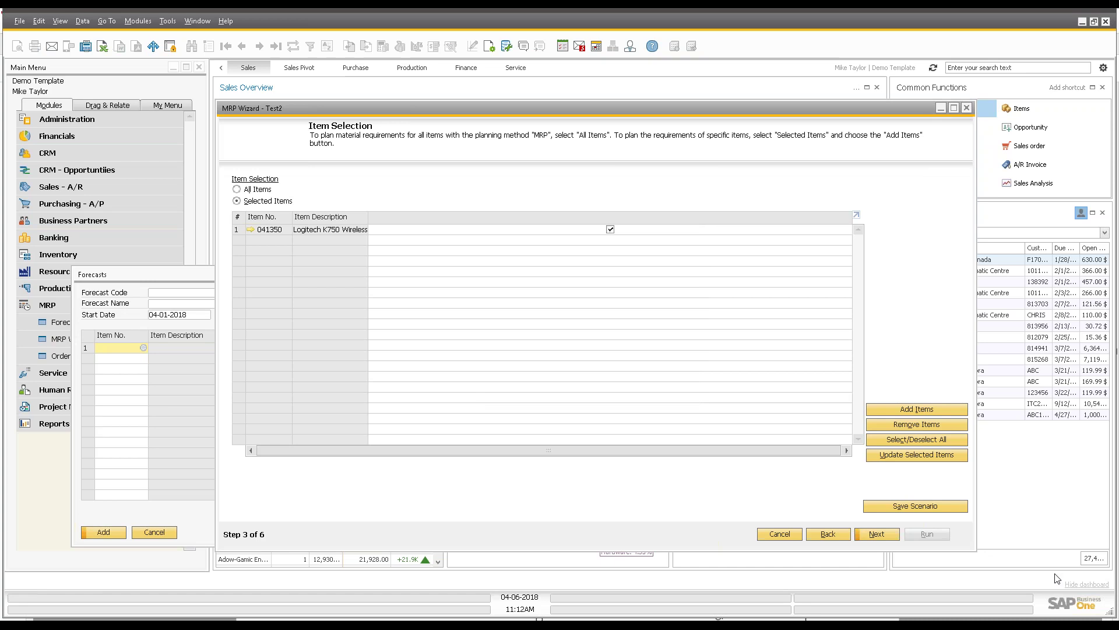
left_click(920, 505)
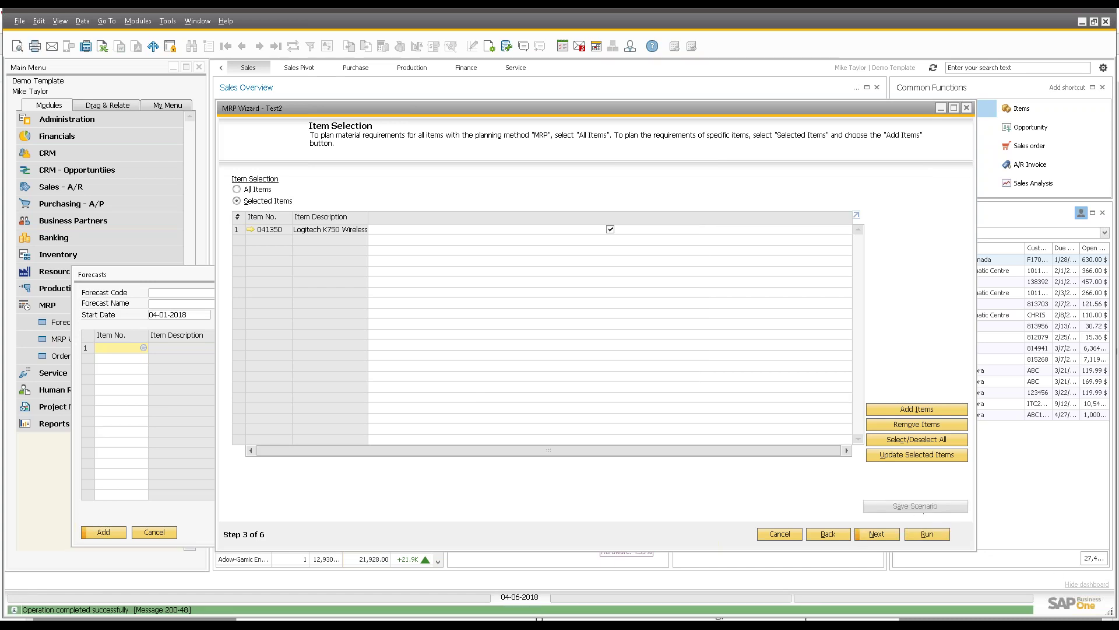
- Reopen the existing MRP Webinar scenario, limit it to selected items, add item 041350, and save it
left_click(831, 536)
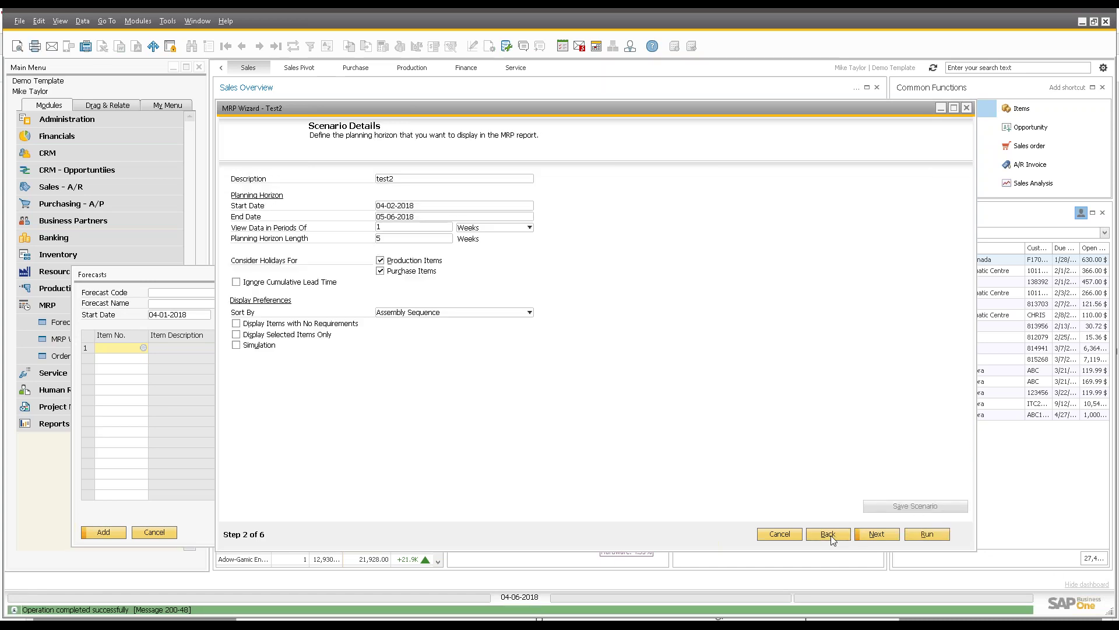
left_click(831, 535)
left_click(281, 224)
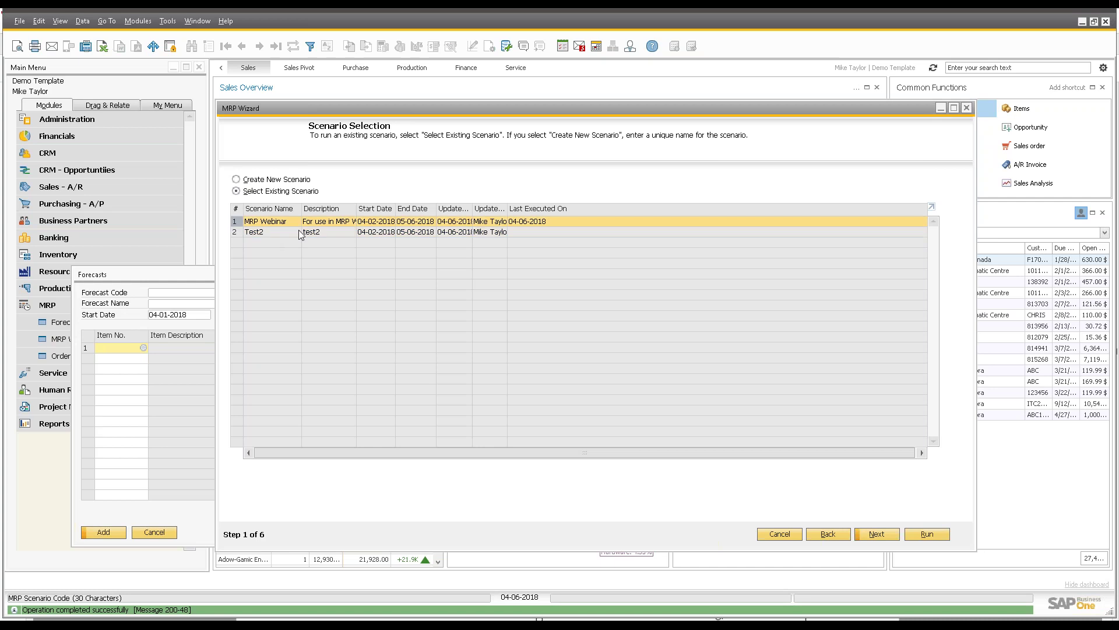
left_click(872, 537)
left_click(872, 535)
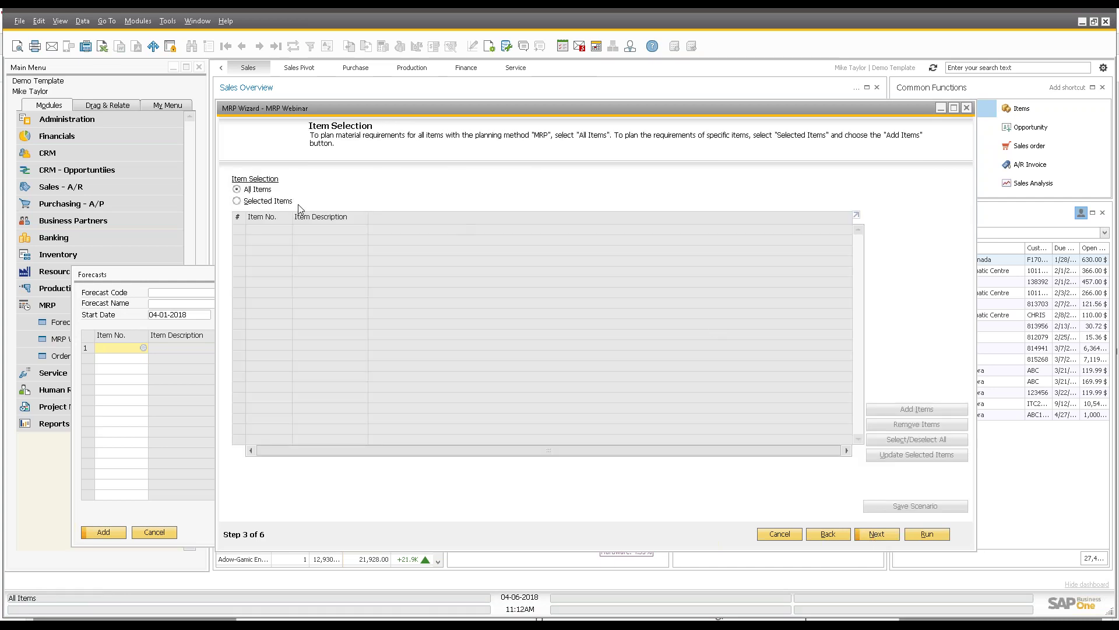
left_click(237, 201)
left_click(898, 409)
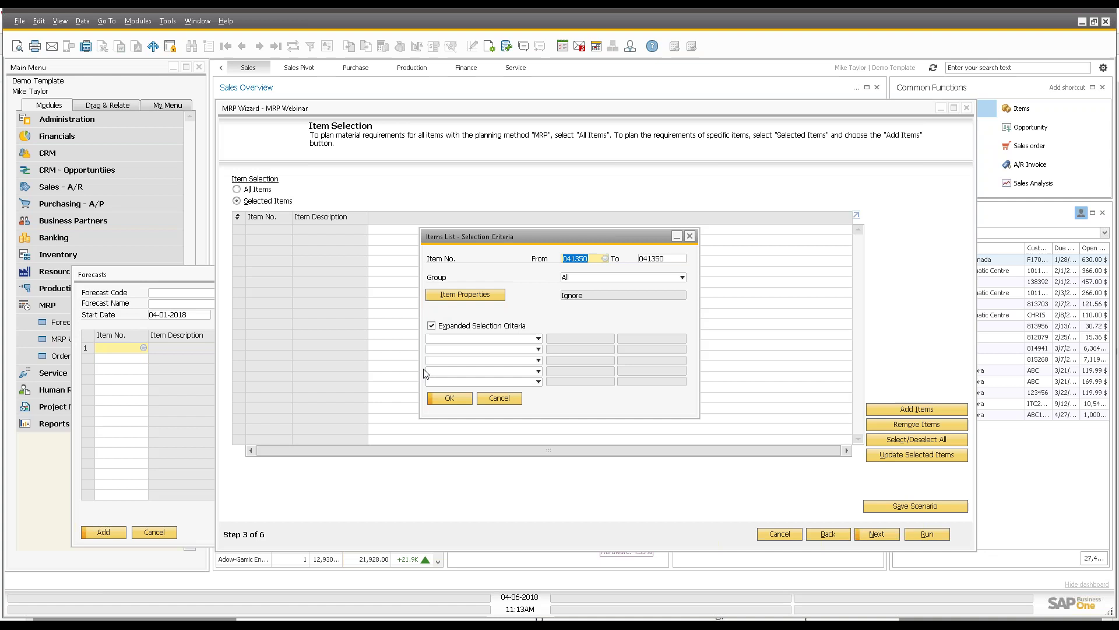
left_click(450, 398)
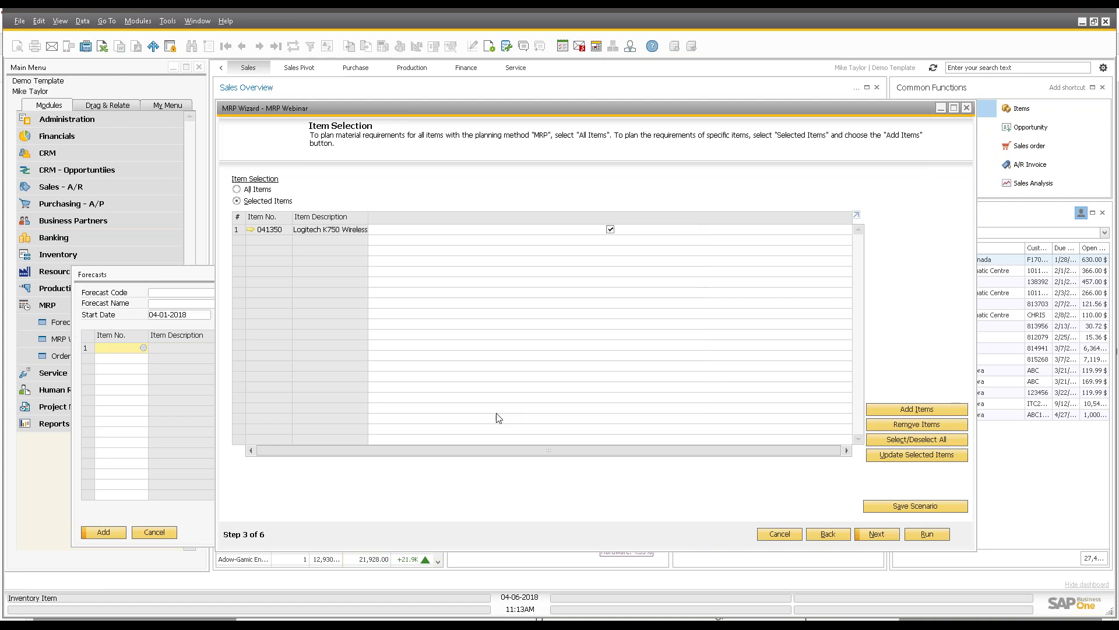
left_click(939, 507)
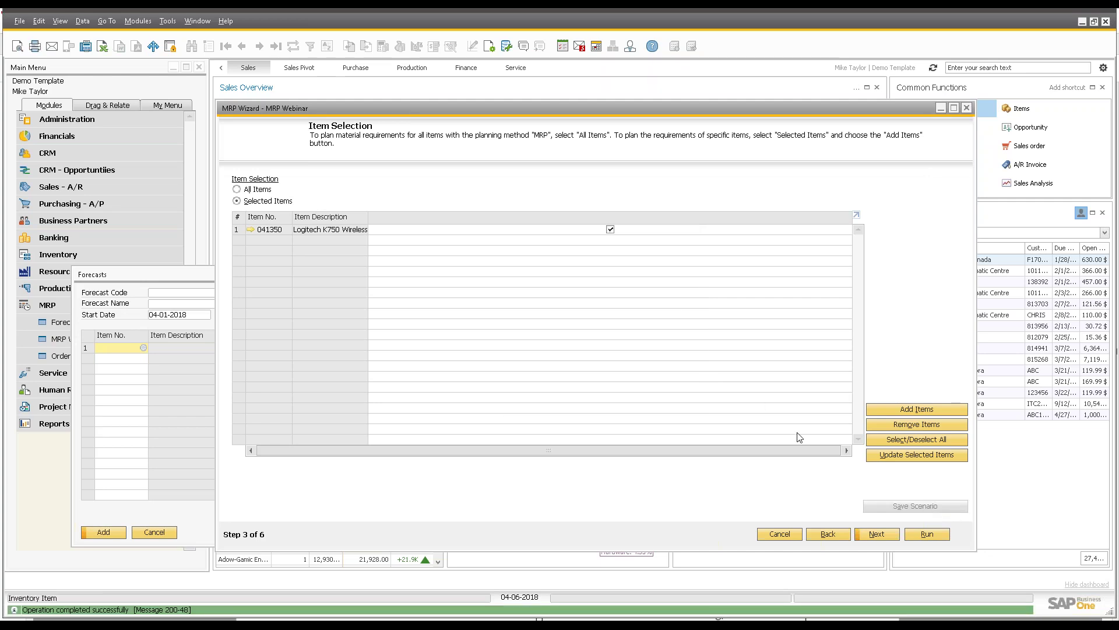
- Return to the scenario selection and reopen Test2 to review which items it includes
left_click(821, 533)
left_click(821, 533)
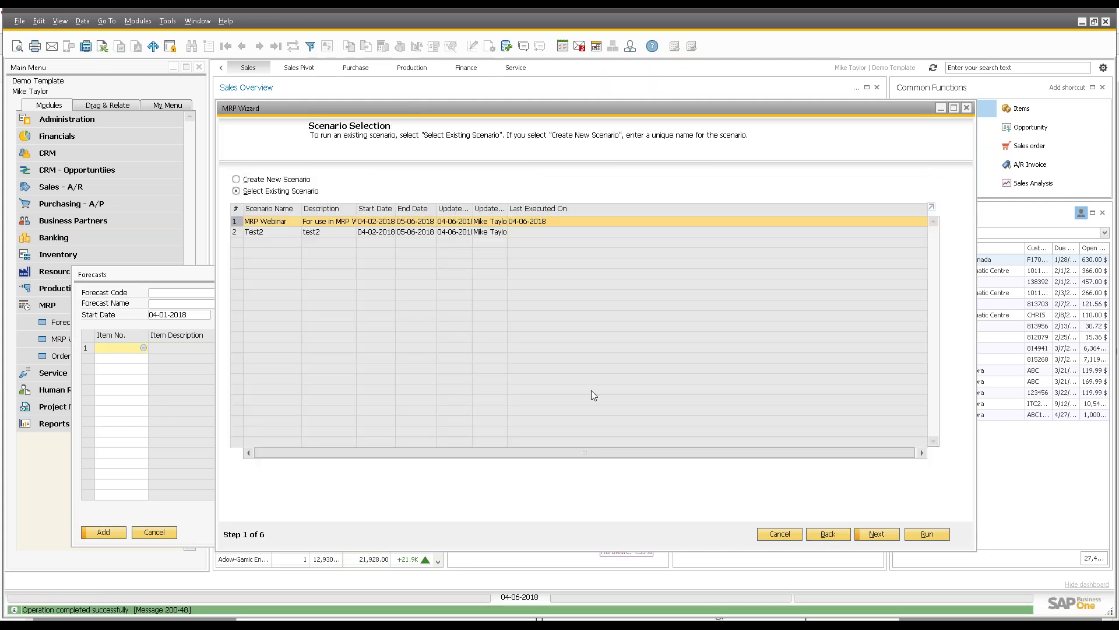
left_click(338, 232)
left_click(876, 534)
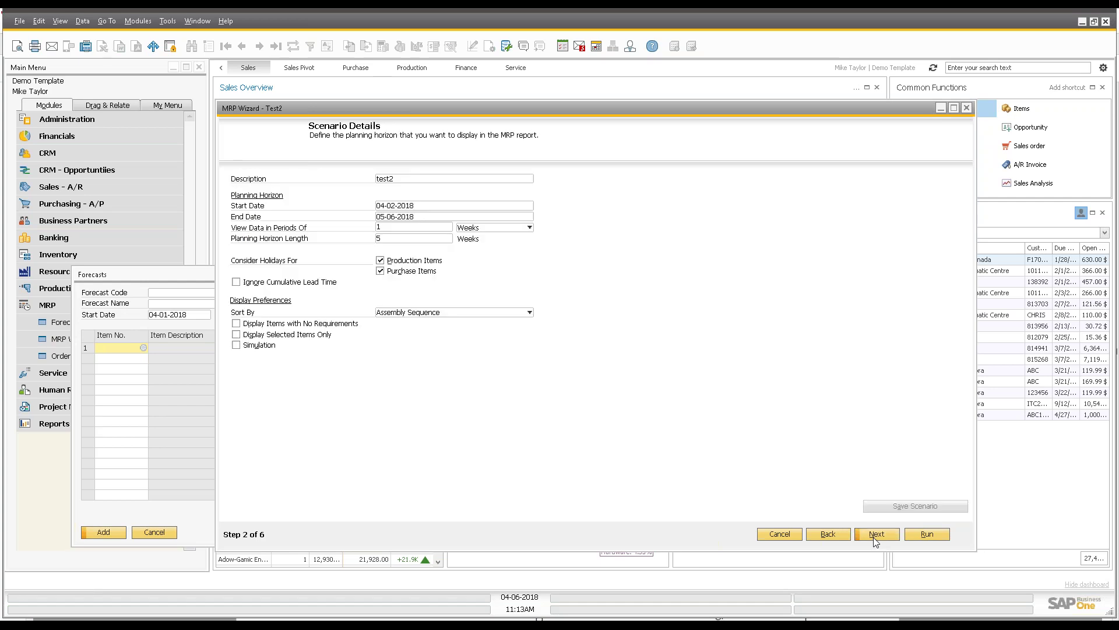
left_click(875, 535)
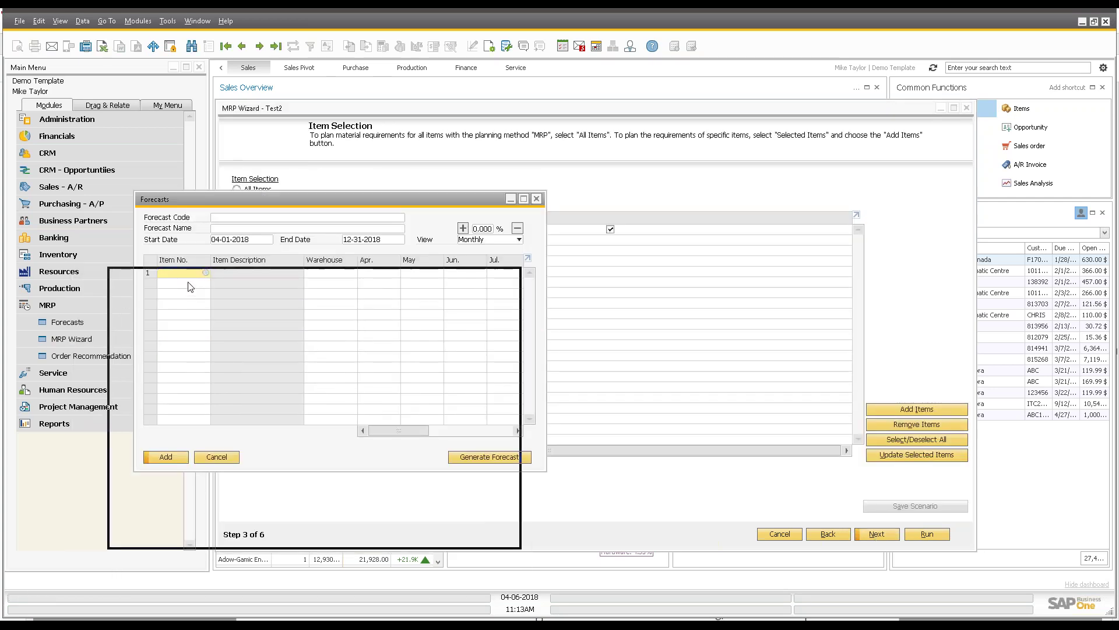
left_click_drag(190, 286, 190, 286)
left_click(553, 195)
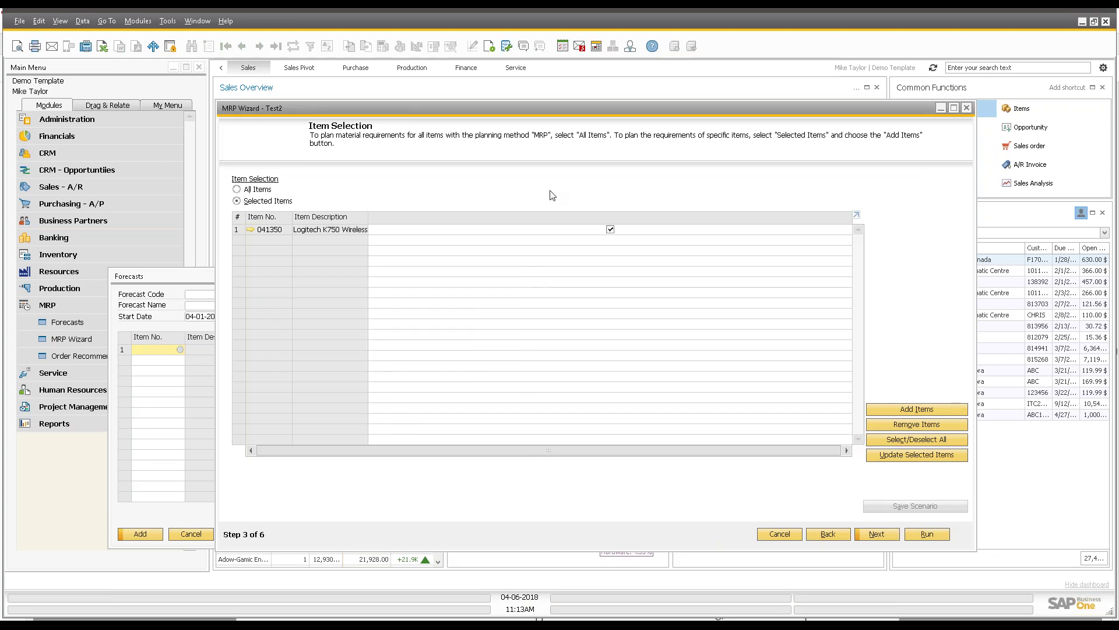
- Review the item selection of the MRP Webinar scenario, return to the scenario list, and close the Forecasts window
left_click(830, 535)
left_click(830, 535)
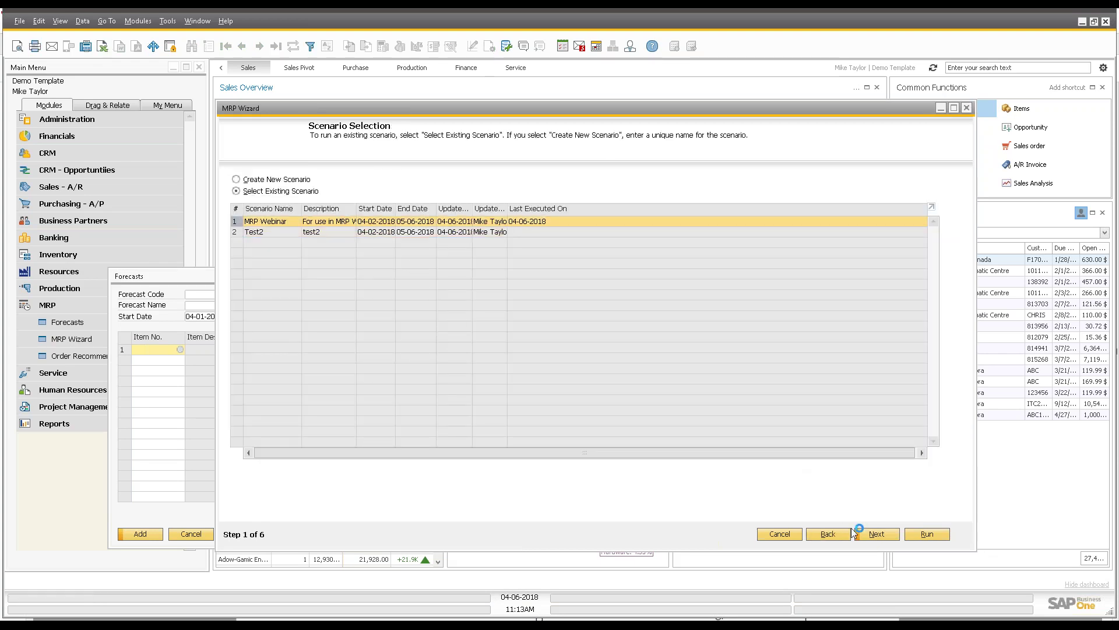
left_click(879, 534)
left_click(880, 535)
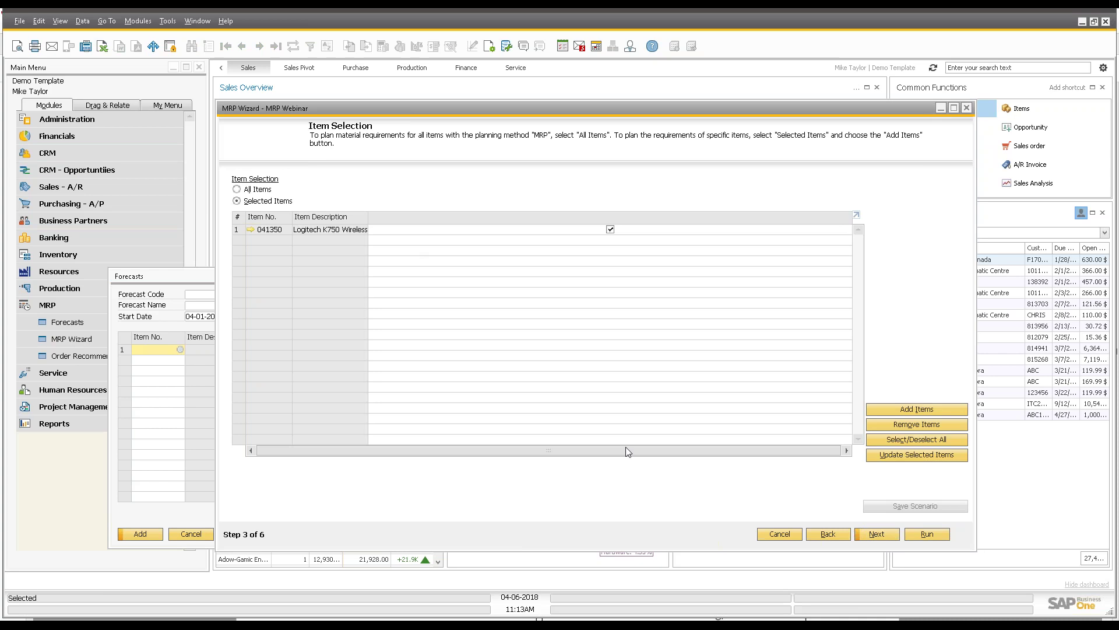
left_click(838, 535)
left_click(839, 535)
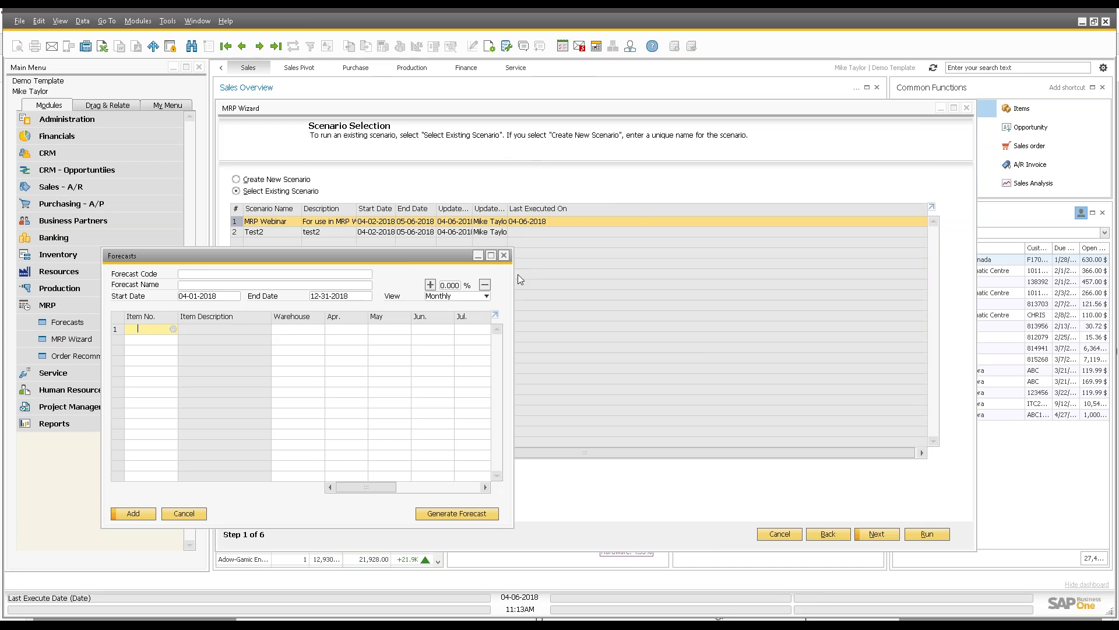
left_click(503, 256)
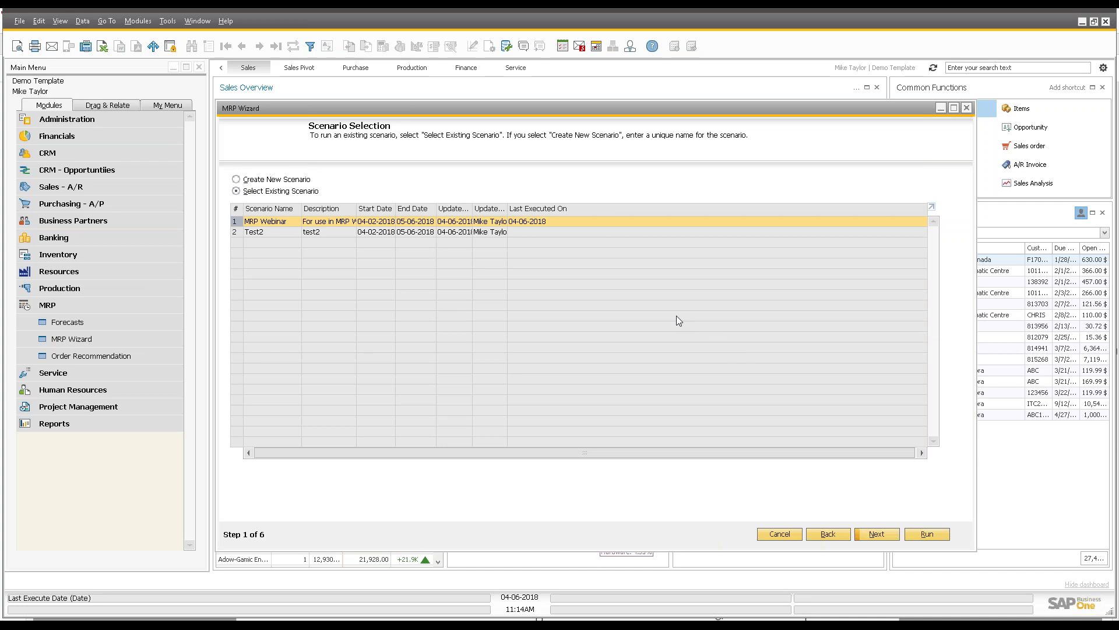
- Open the item master data and start a new item numbered Labour with the description Testing
left_click(75, 288)
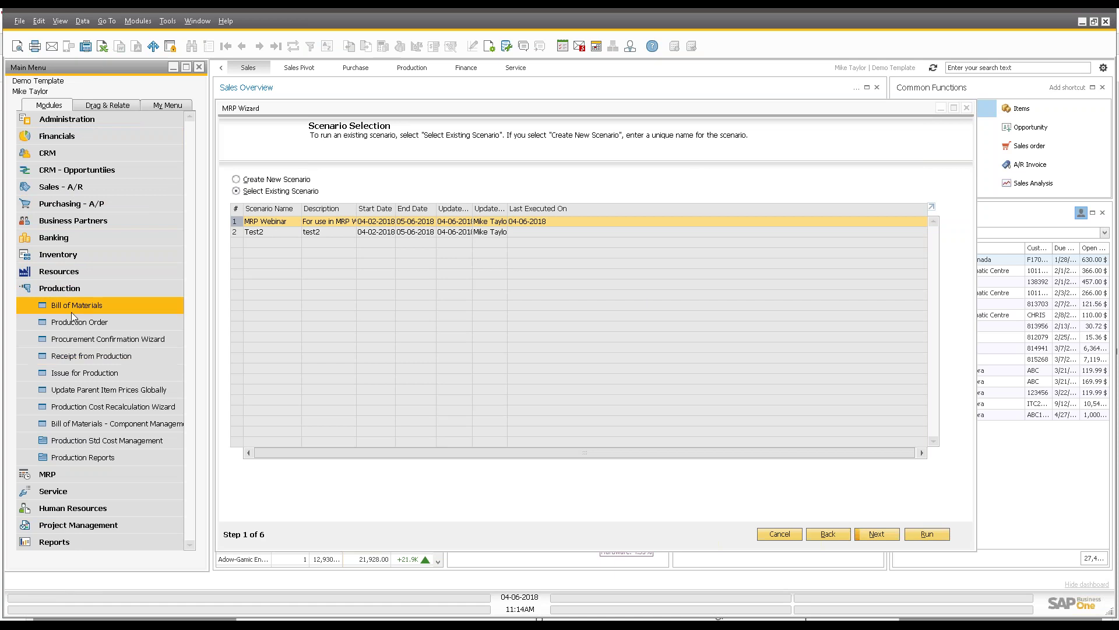
left_click(71, 290)
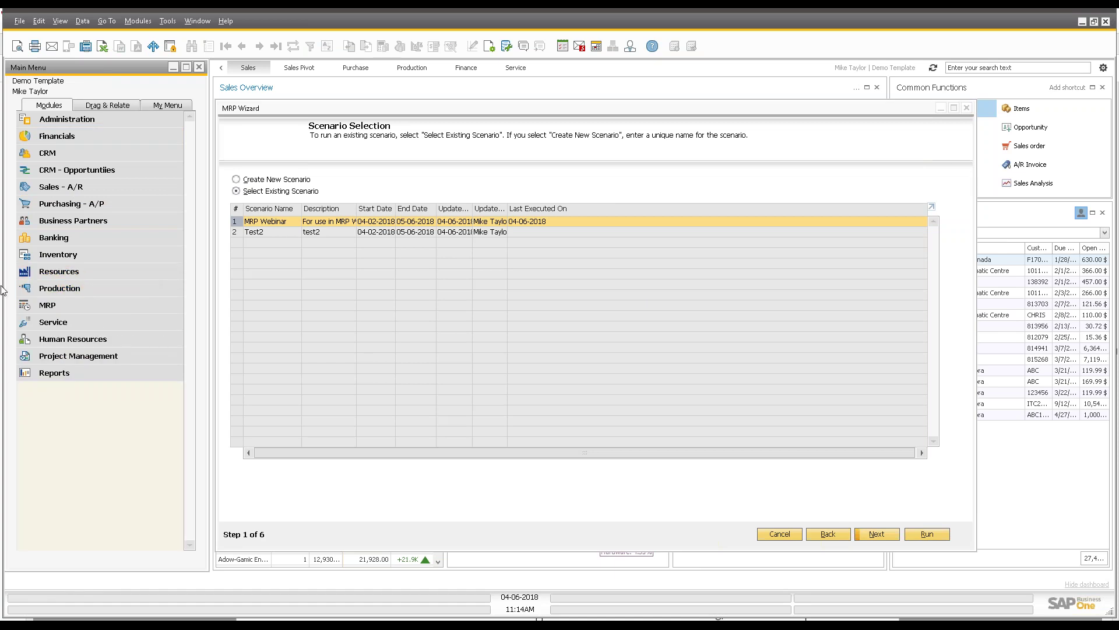
left_click(67, 259)
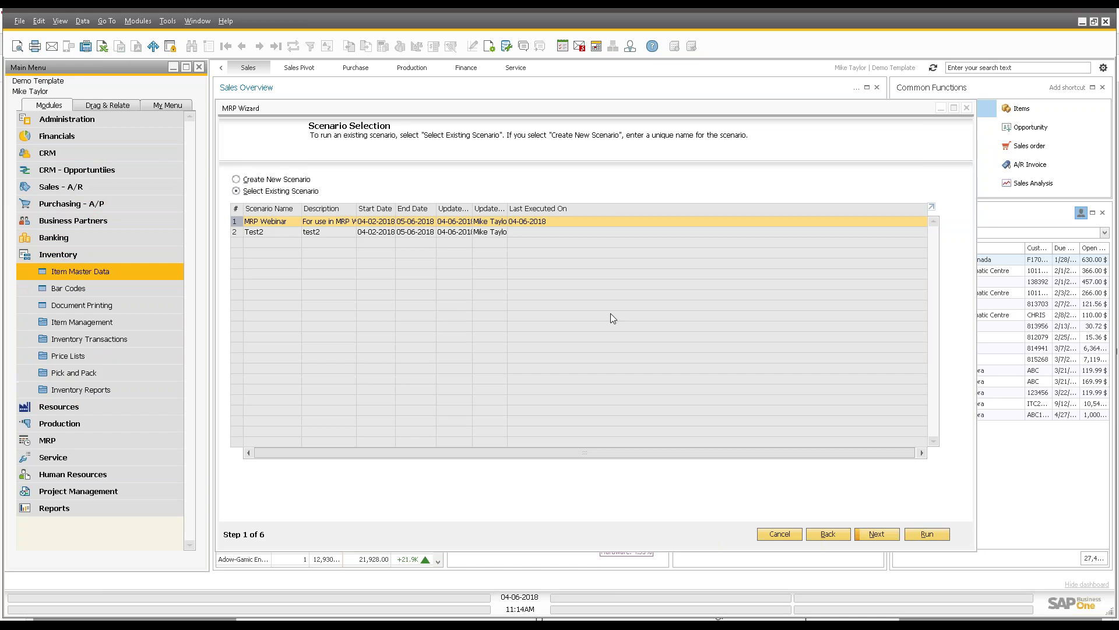
left_click(62, 272)
type("La")
key("Tab")
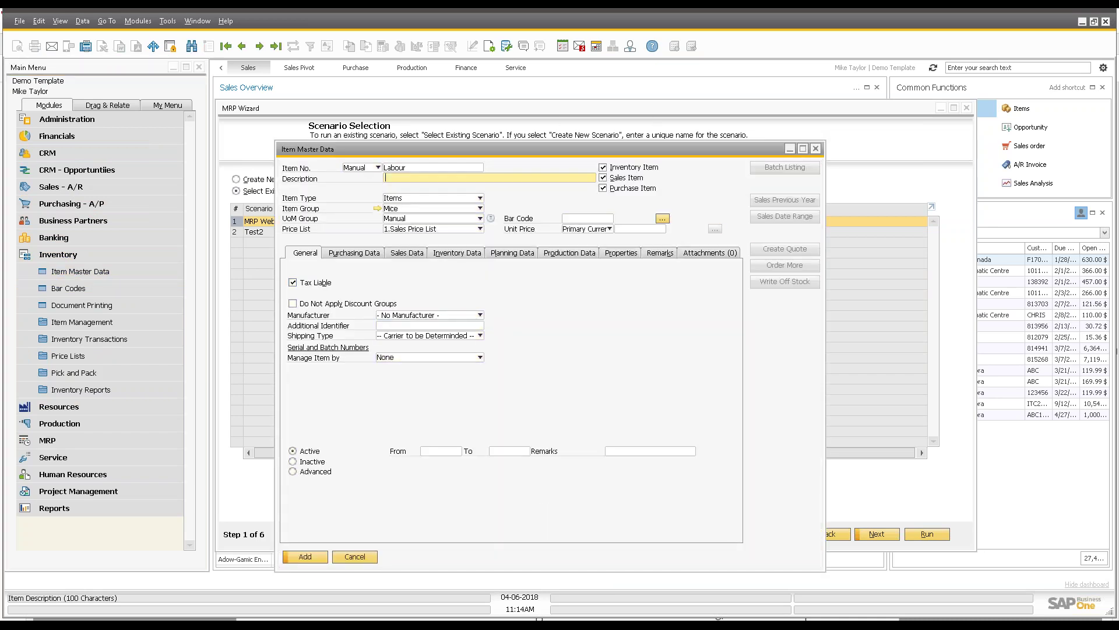
type("Testing")
- Make the new item a sales item only with item type Items, add it, and close the item record
left_click(615, 169)
left_click(617, 188)
left_click(408, 198)
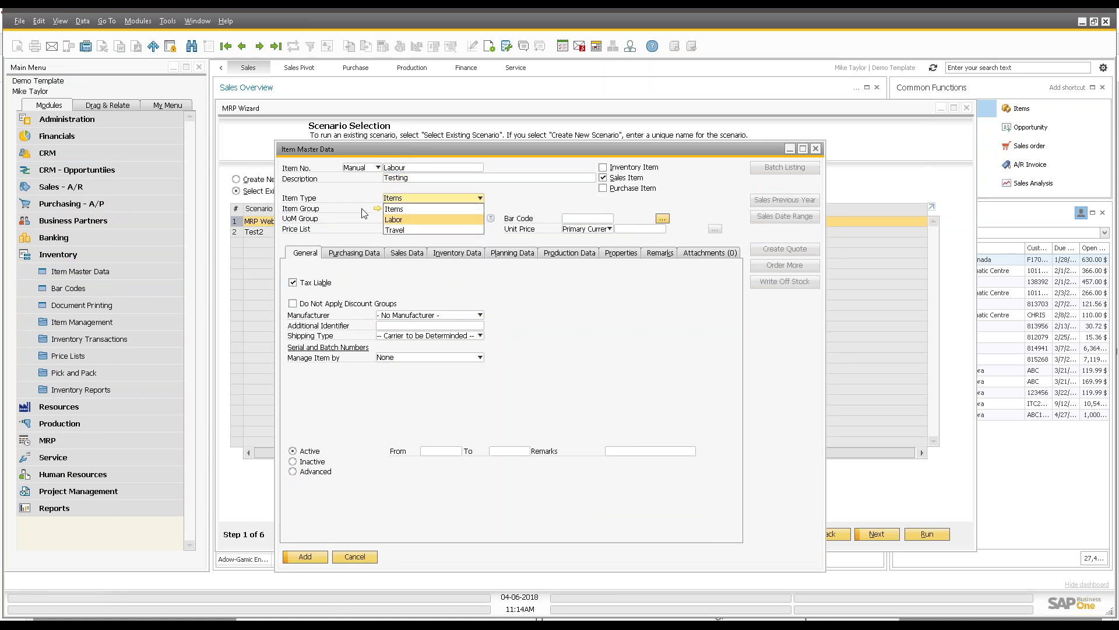
left_click(394, 208)
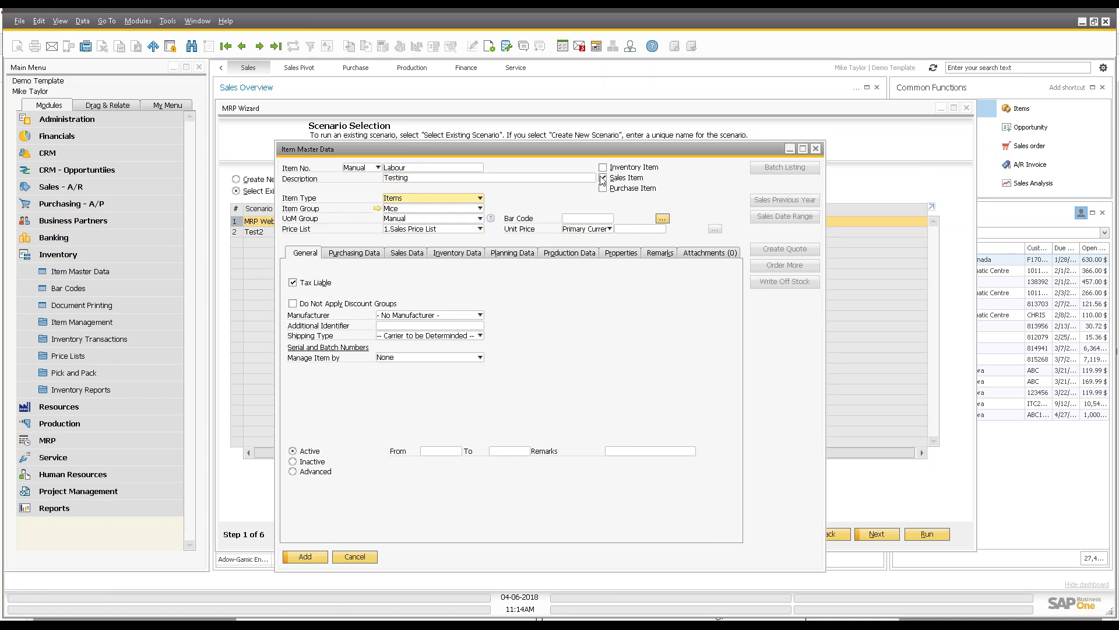
left_click(310, 555)
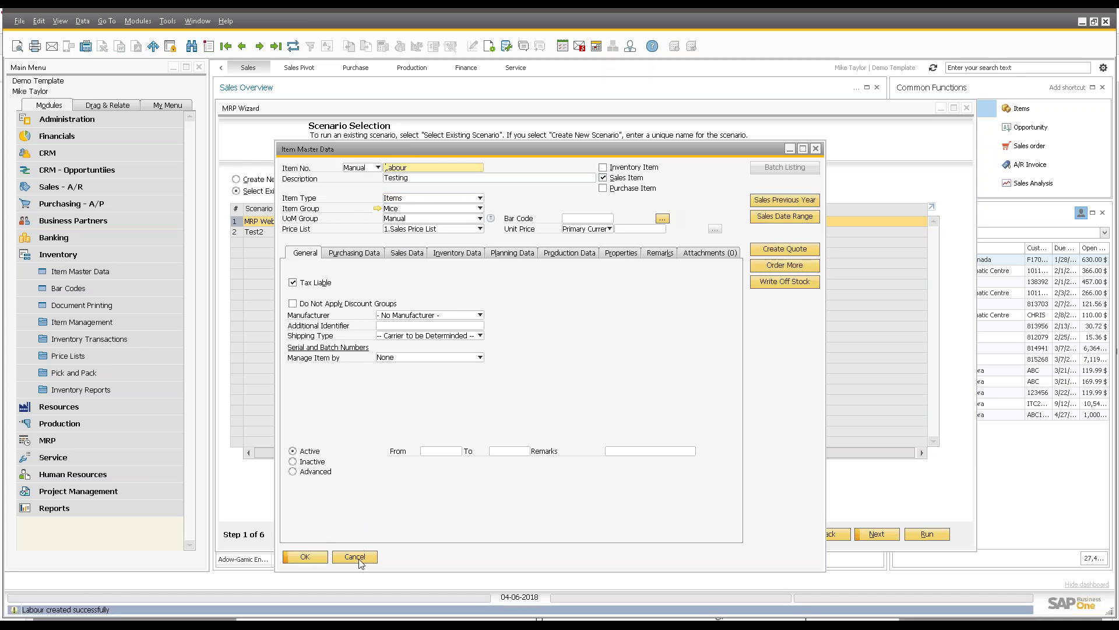
left_click(355, 556)
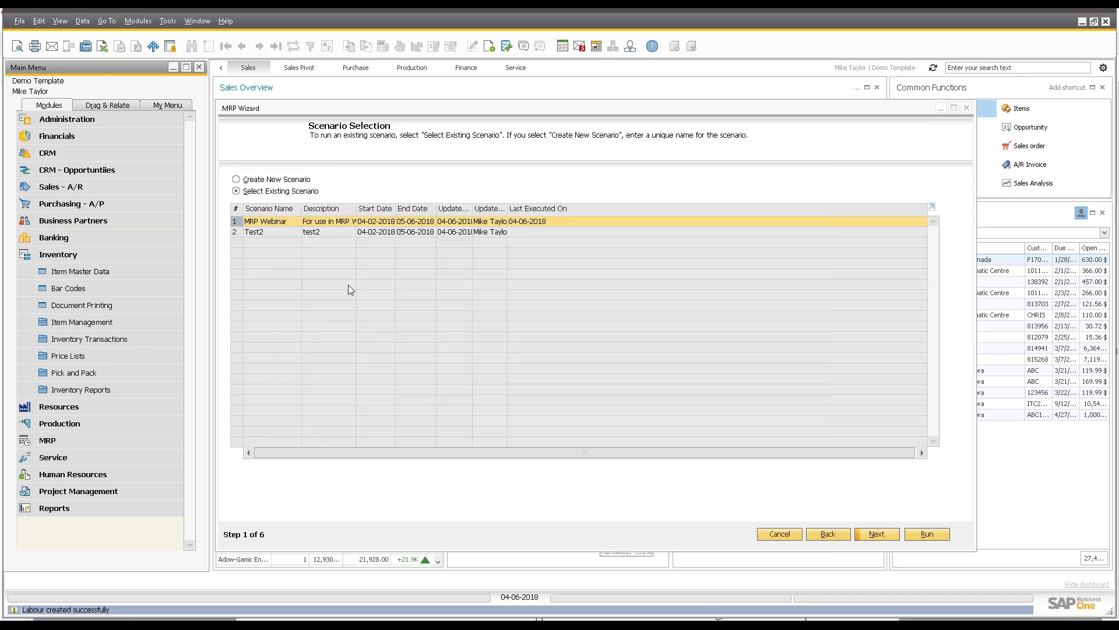
- Reopen the Test2 scenario and proceed to its item selection
left_click(284, 233)
left_click(871, 534)
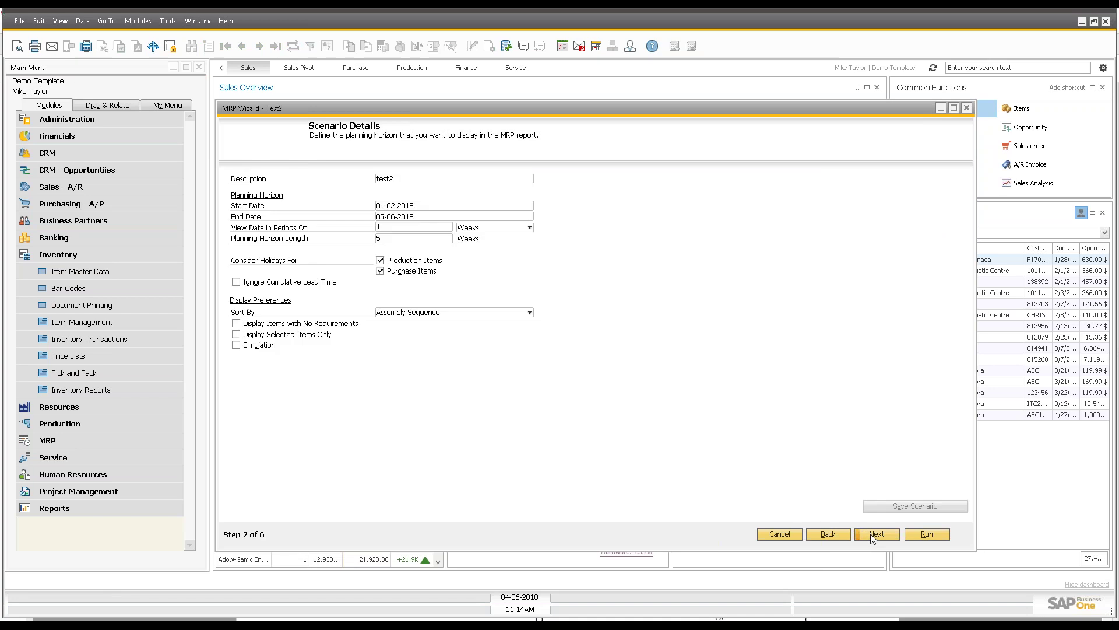
left_click(874, 534)
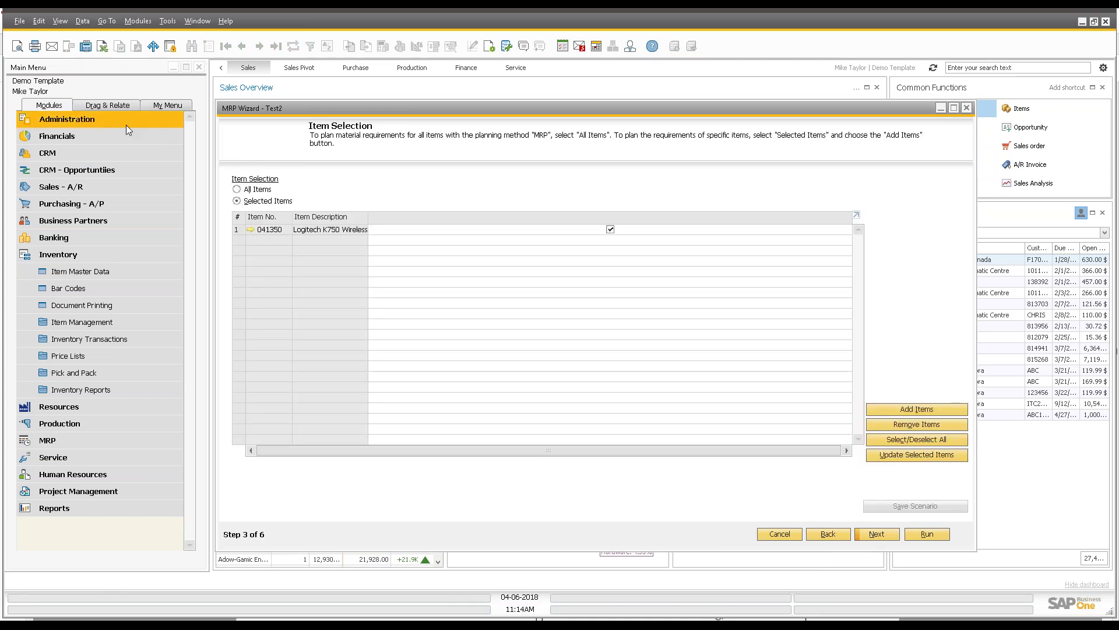
- Try to add the Labour item to the selected items of Test2 by searching the item list for labour
left_click(911, 411)
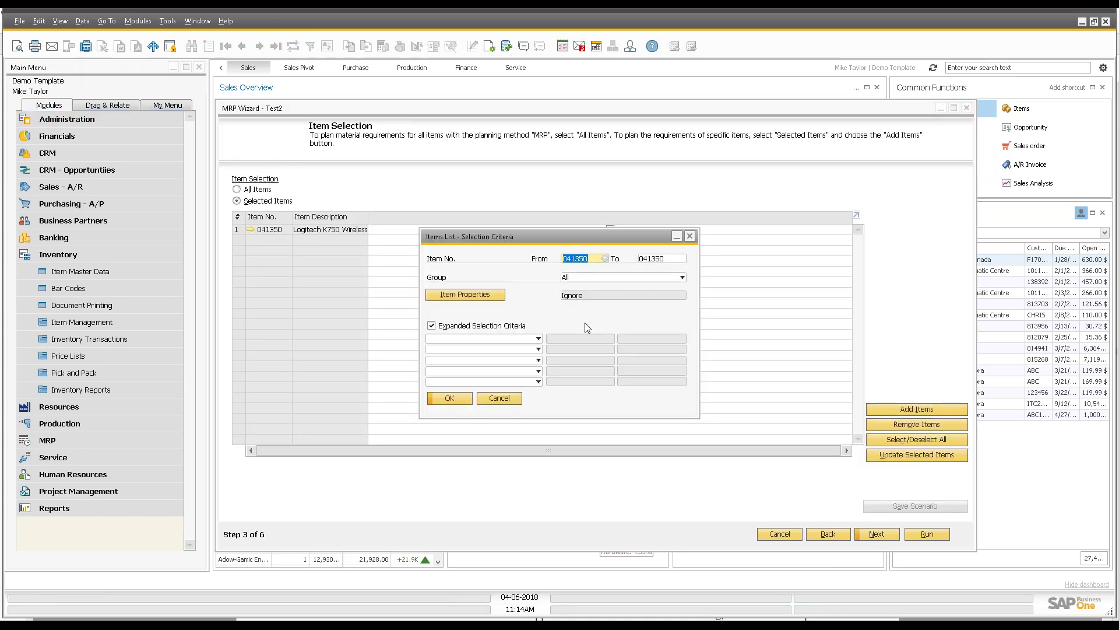
type("labour")
key("Tab")
key("Escape")
type("la")
key("Tab")
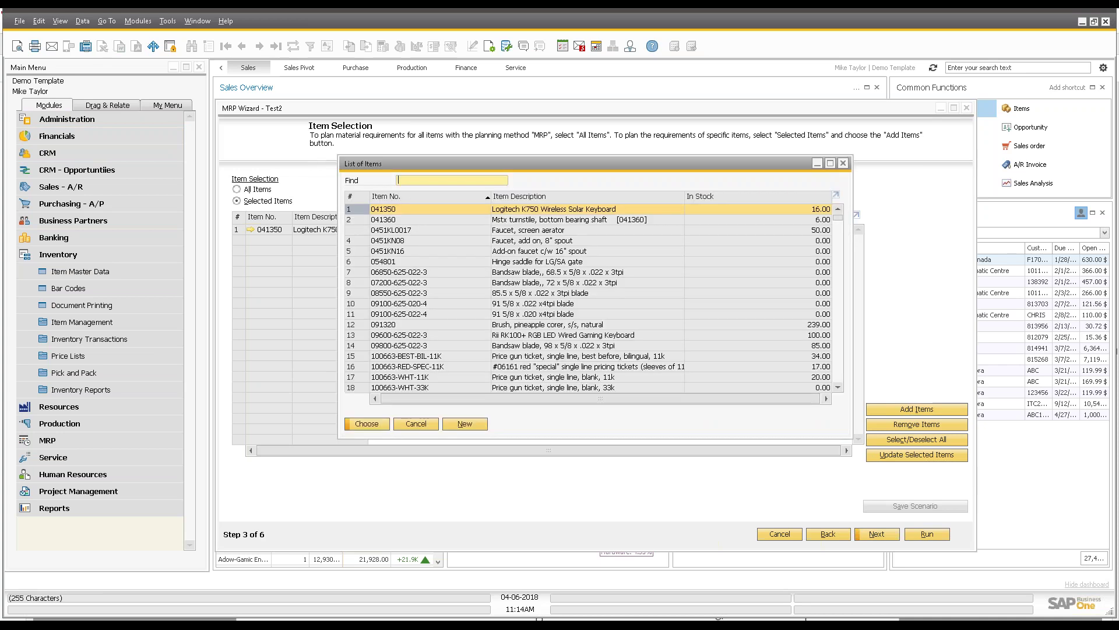
key("Escape")
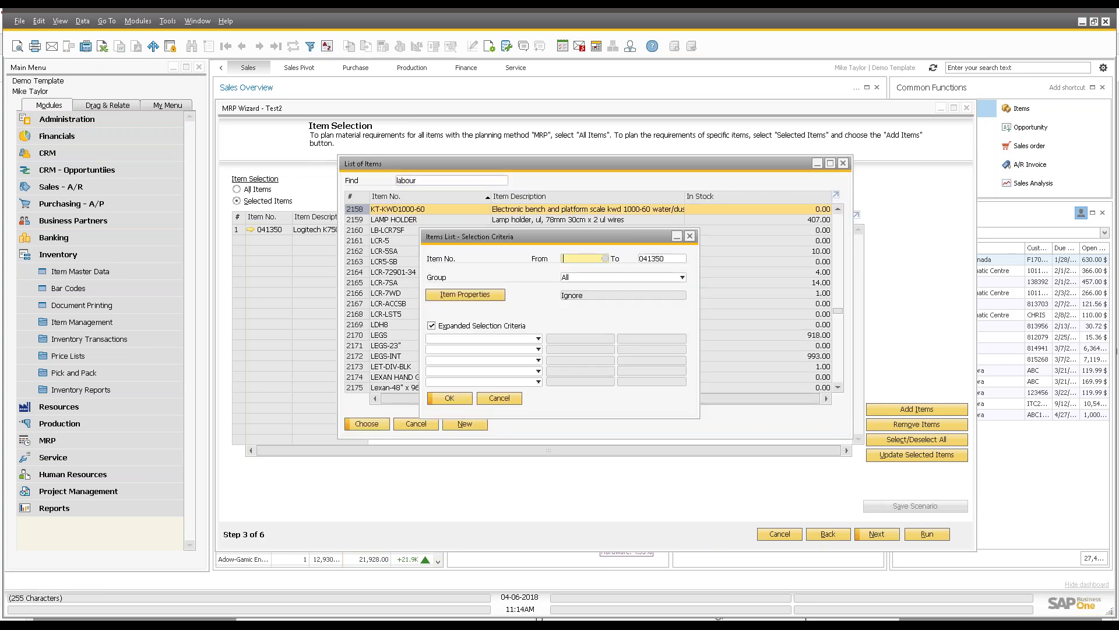
key("Escape")
- Find the Labour item in the item master data, set its planning method to MRP, and update the record
left_click(82, 271)
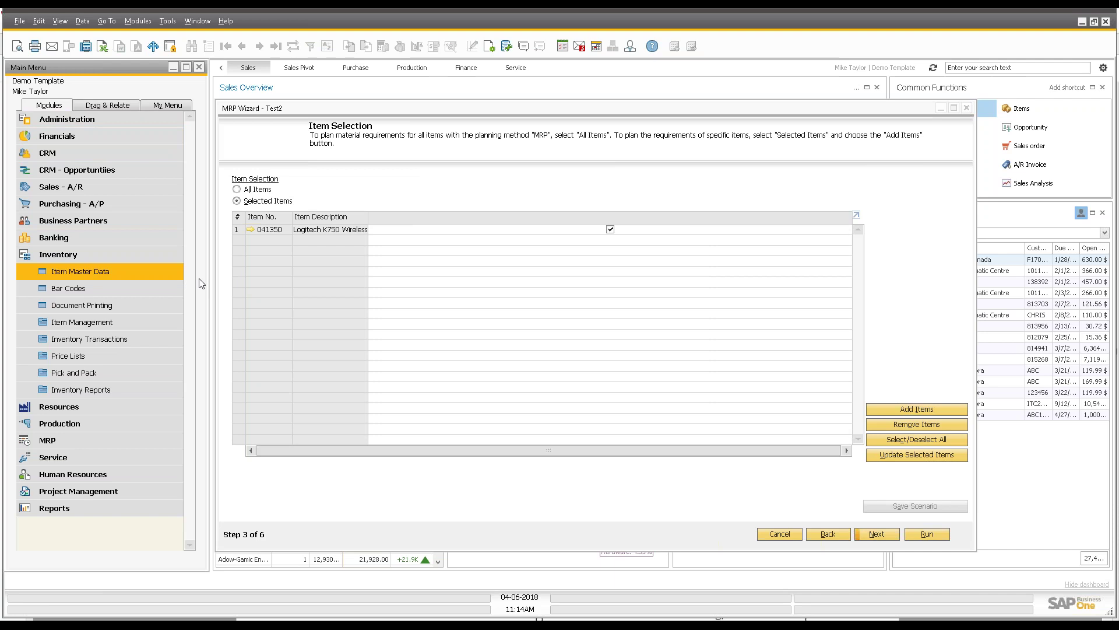
type("Labour")
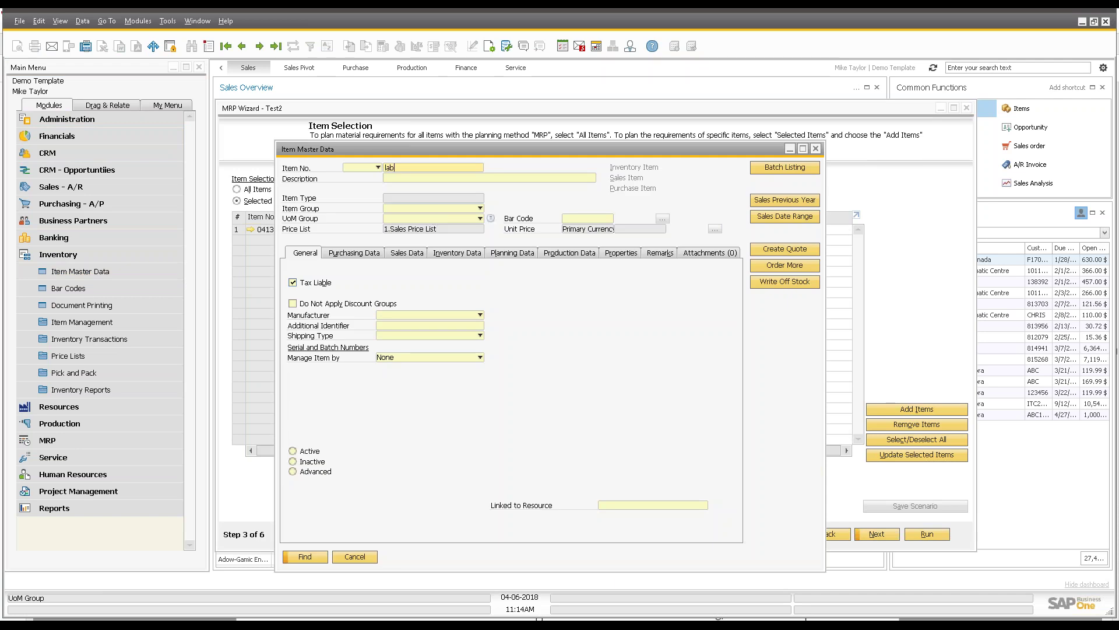
key("Return")
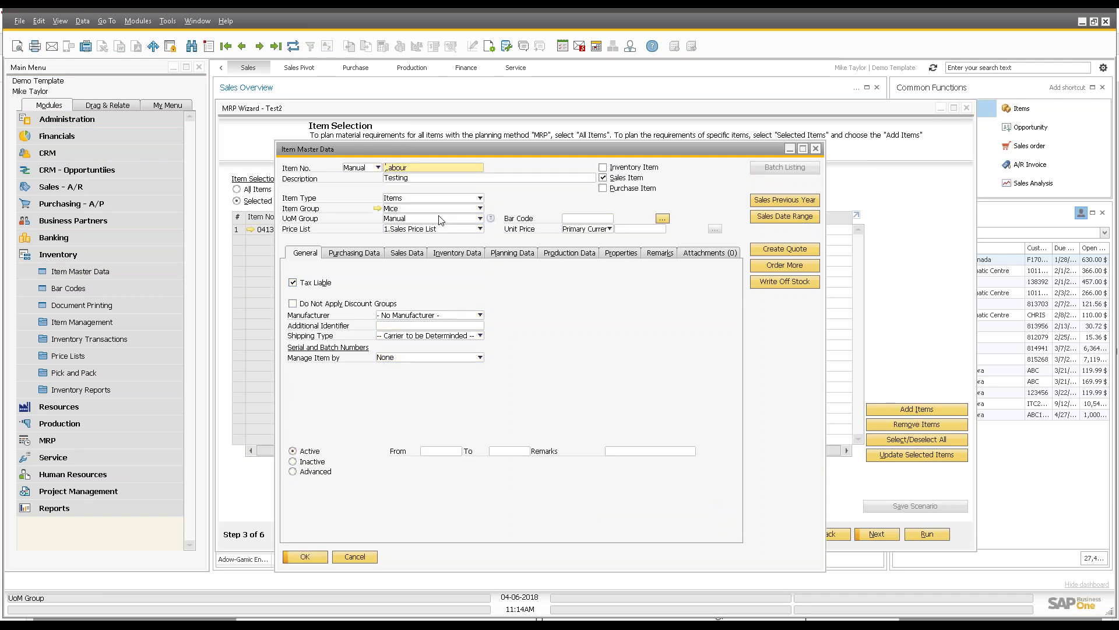
left_click(525, 255)
left_click(446, 275)
left_click(416, 286)
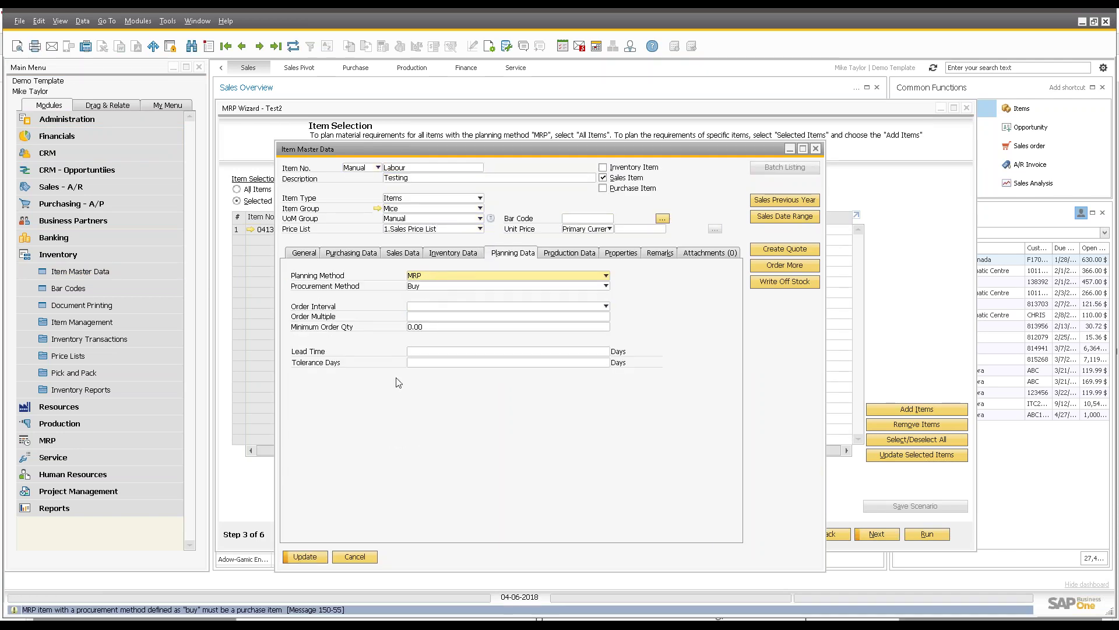
left_click(305, 556)
left_click(944, 326)
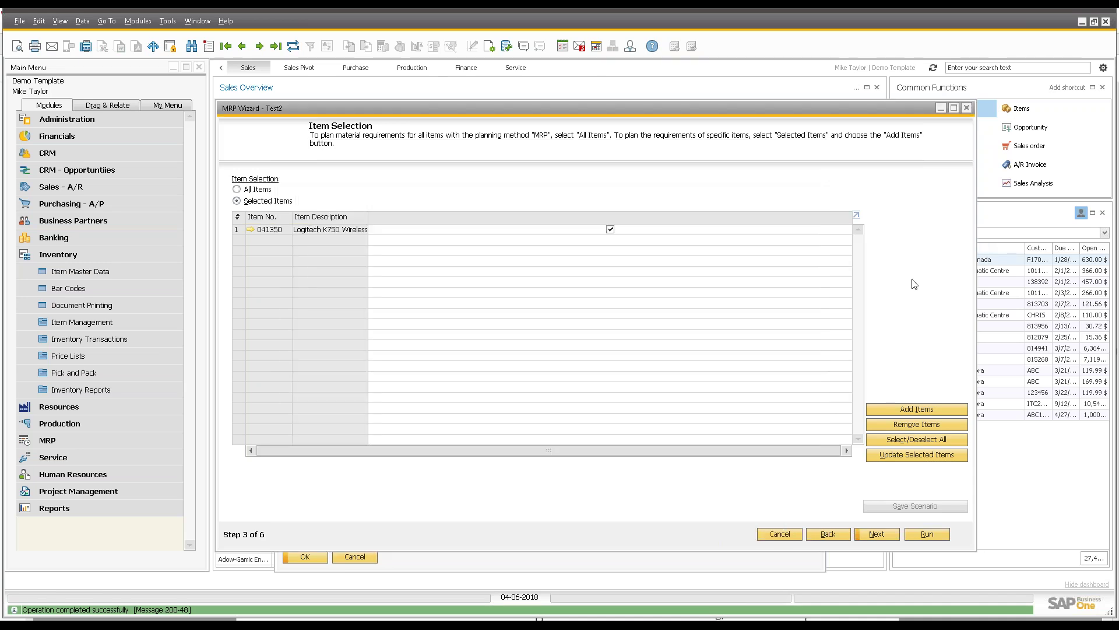
- Add the Labour item to the selected items of Test2, using Labour as both ends of the item number range
left_click(907, 409)
type("Labour")
key("Tab")
type("Labour")
key("Return")
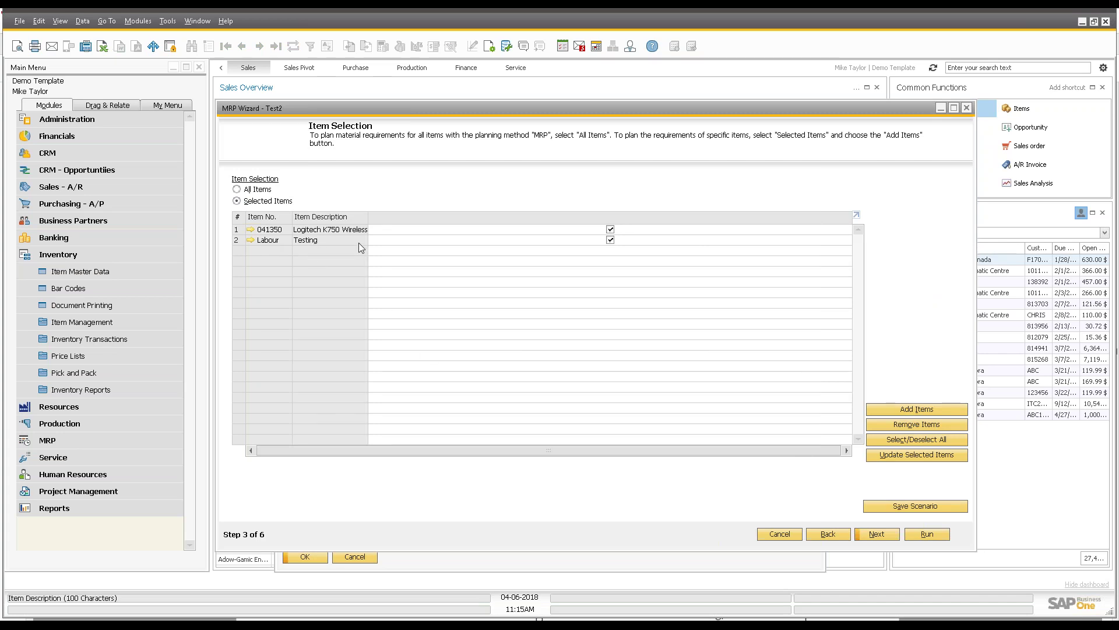
- Open the Labour item's record from the selected items, try out its purchase item option, and cancel without updating
left_click(250, 239)
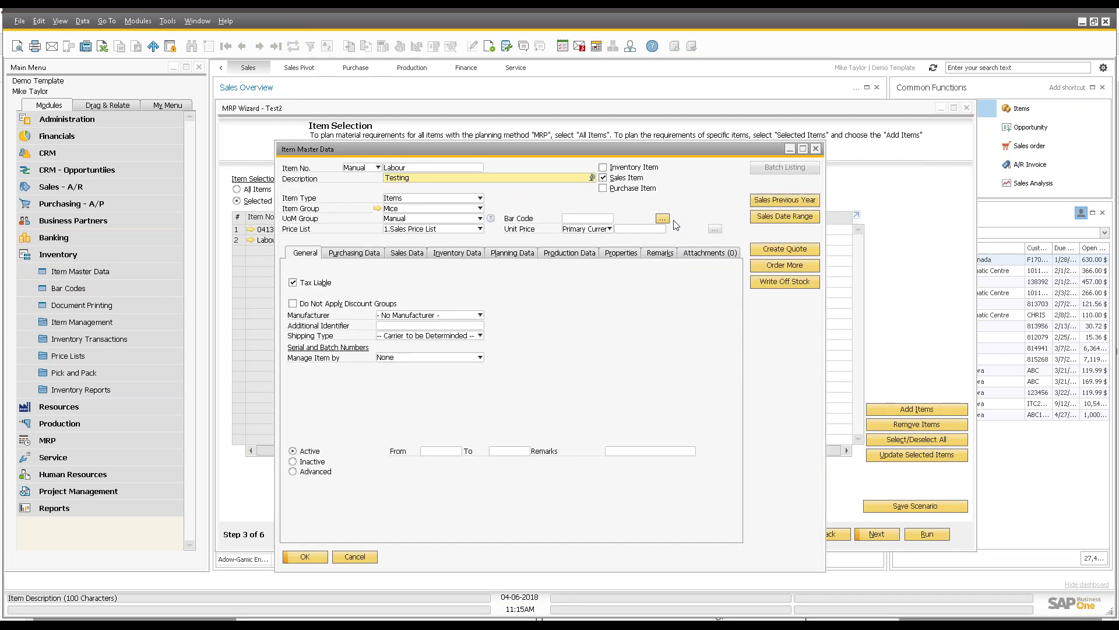
left_click(604, 188)
left_click(604, 188)
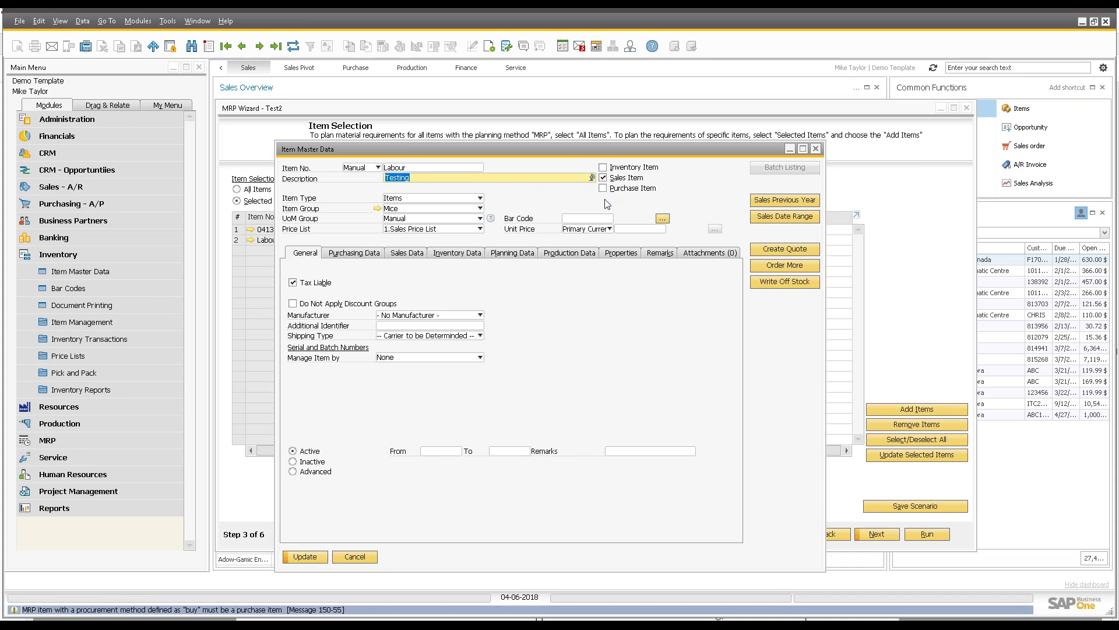
left_click(364, 557)
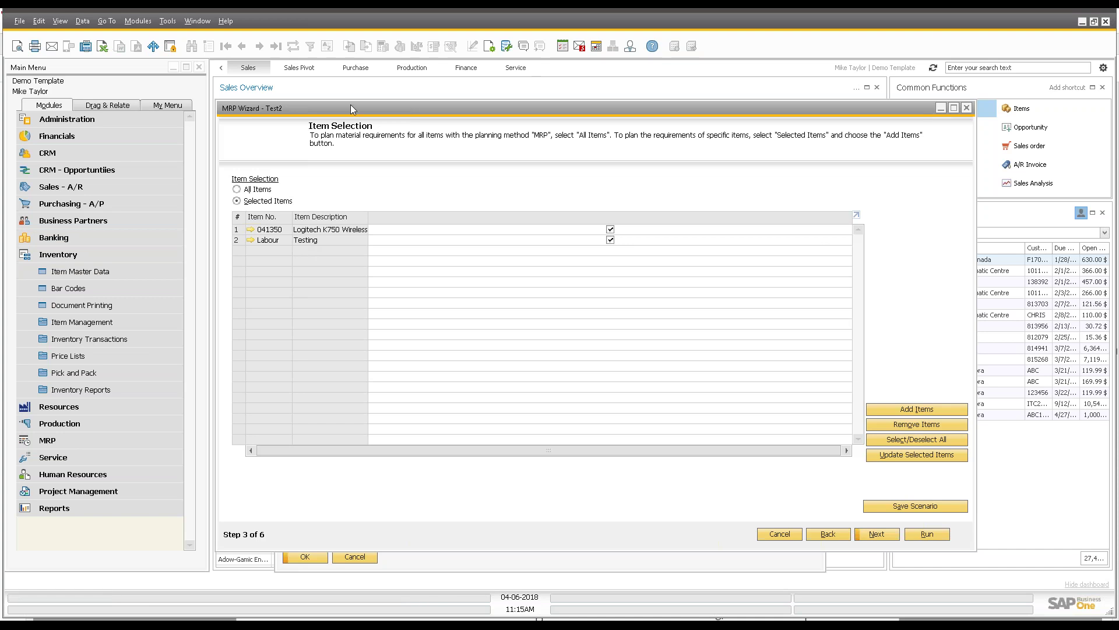
- Minimize the open windows, examine the February 2017 breakdown of the last 12 months' sales chart, and return to the monthly overview
left_click(941, 108)
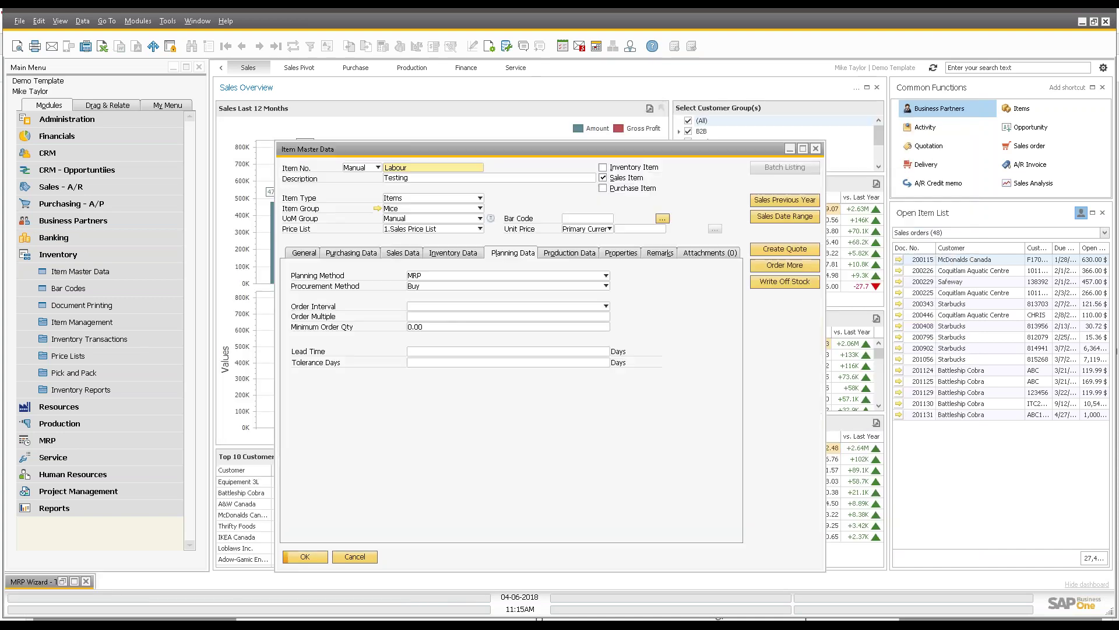
left_click(790, 150)
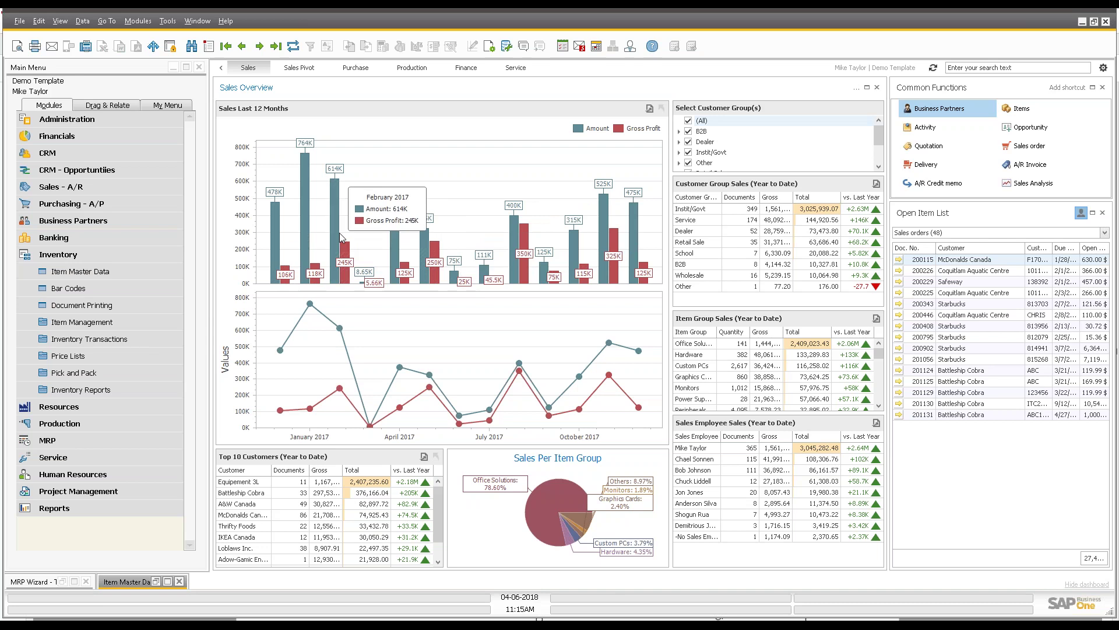
left_click(340, 237)
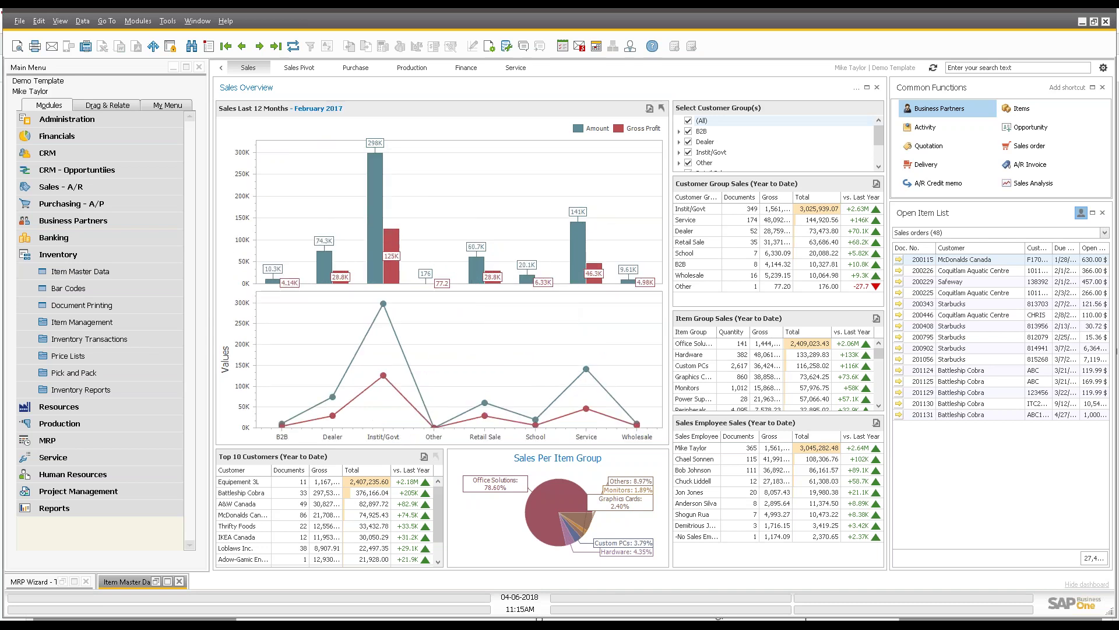
left_click(661, 108)
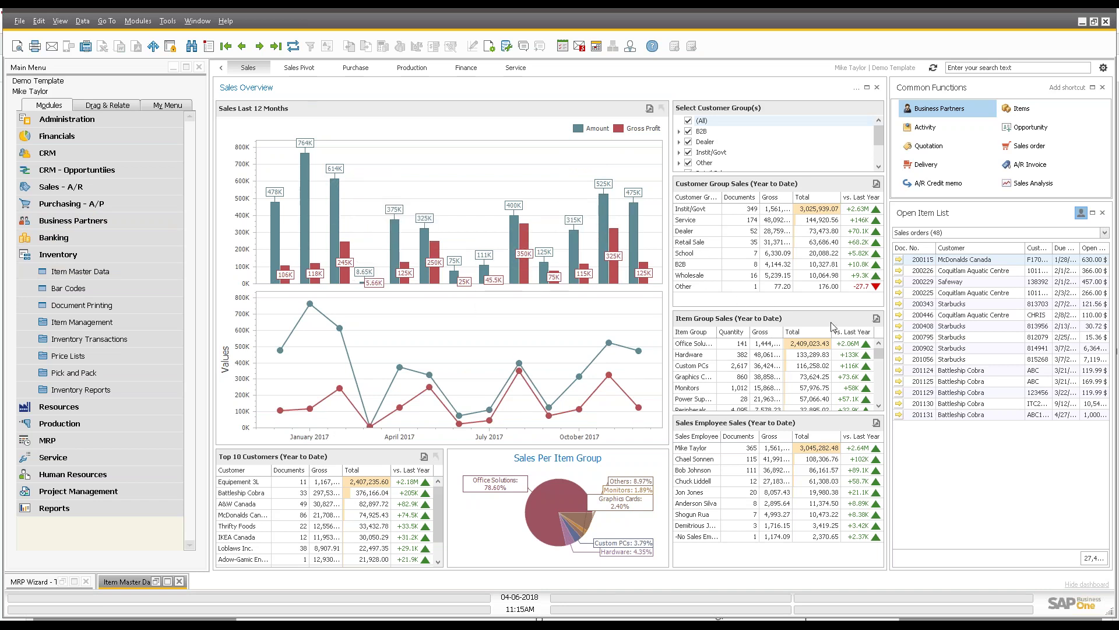
mouse_move(537, 282)
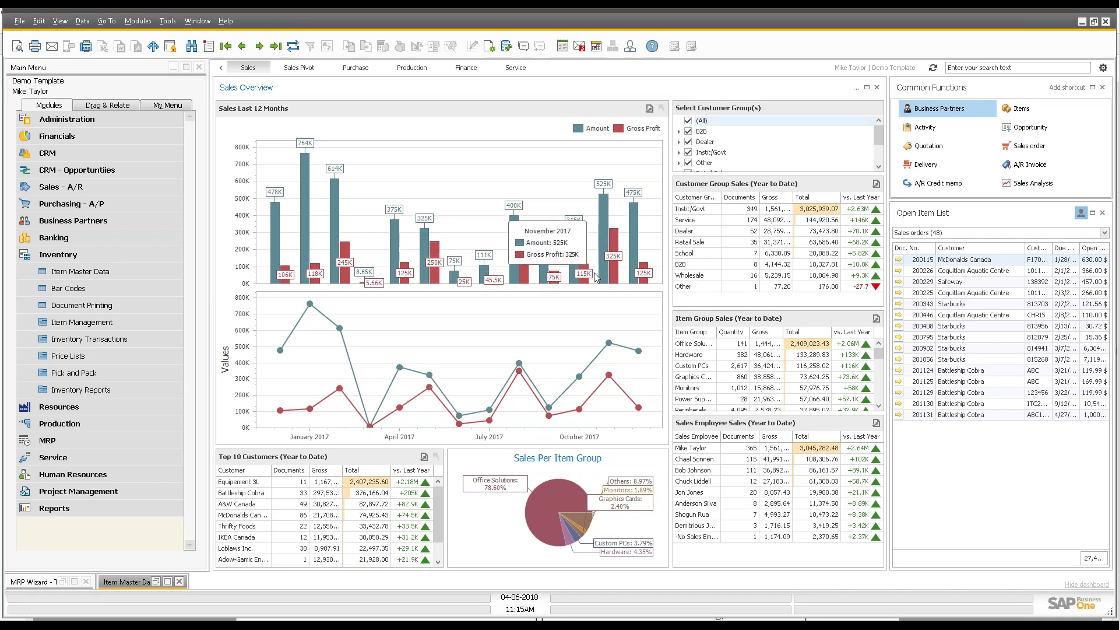
- Restore the Test2 wizard, go back to its scenario details, and review the unit options for the data viewing period
left_click(32, 581)
left_click(29, 482)
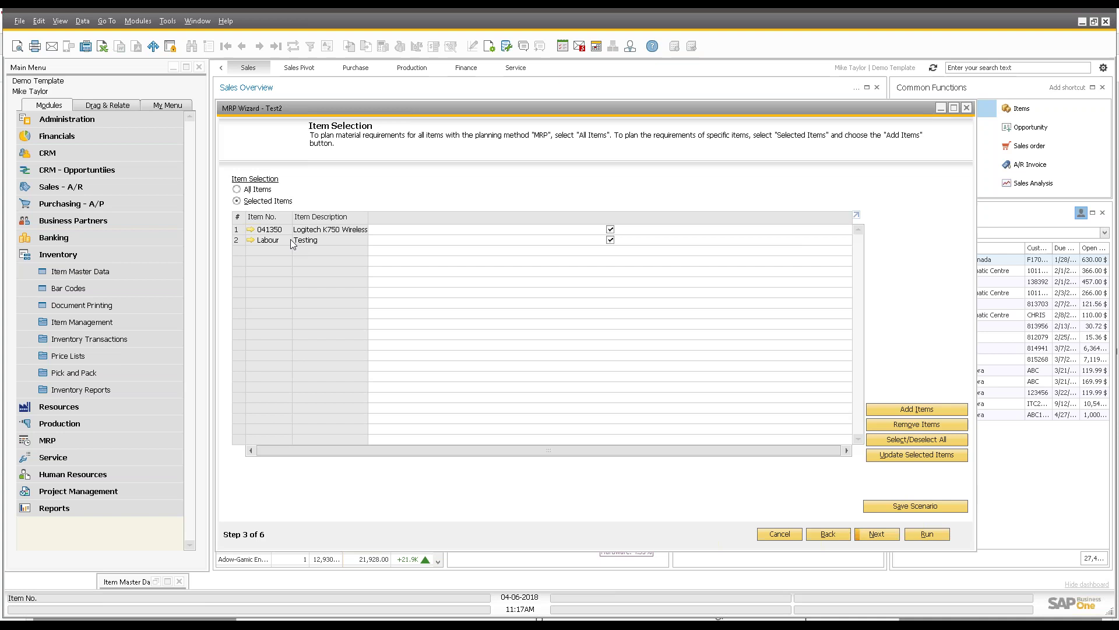
left_click(830, 533)
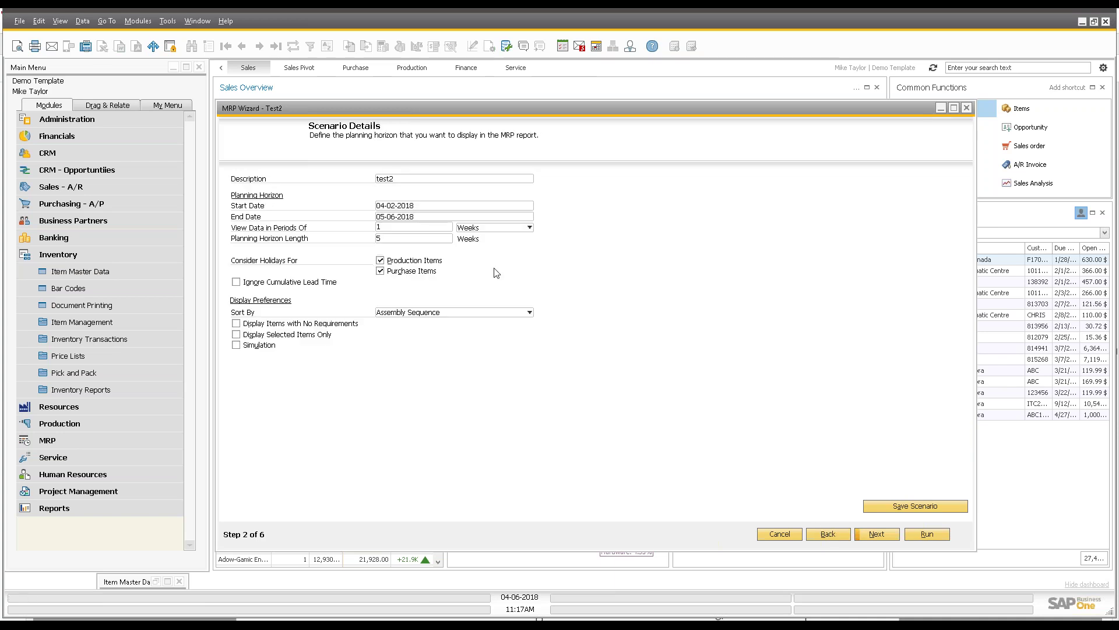
left_click(481, 229)
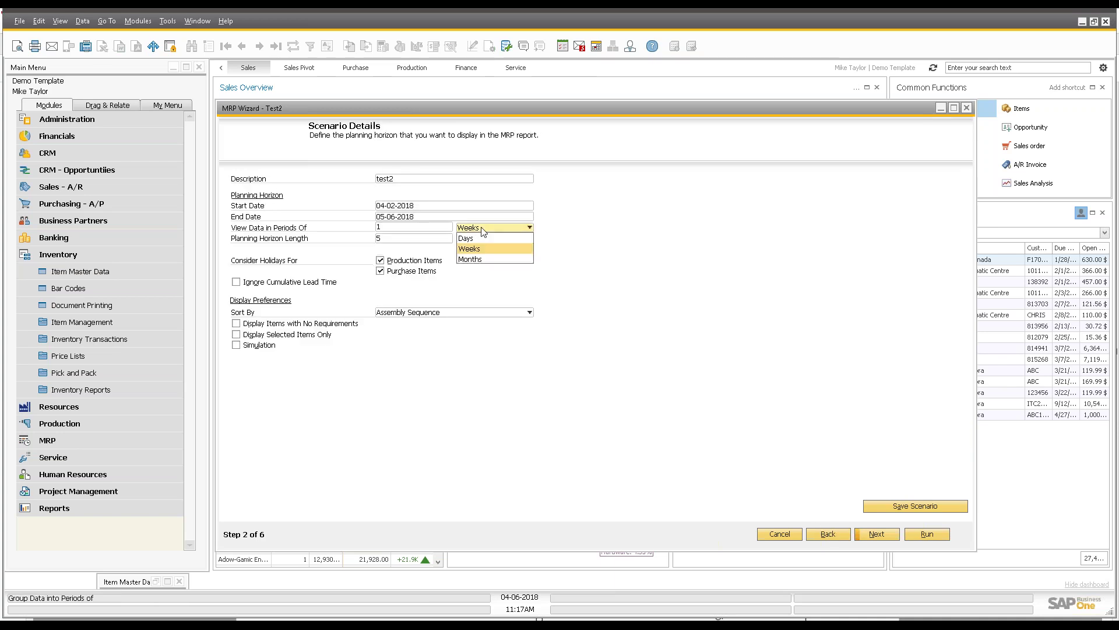
left_click(600, 226)
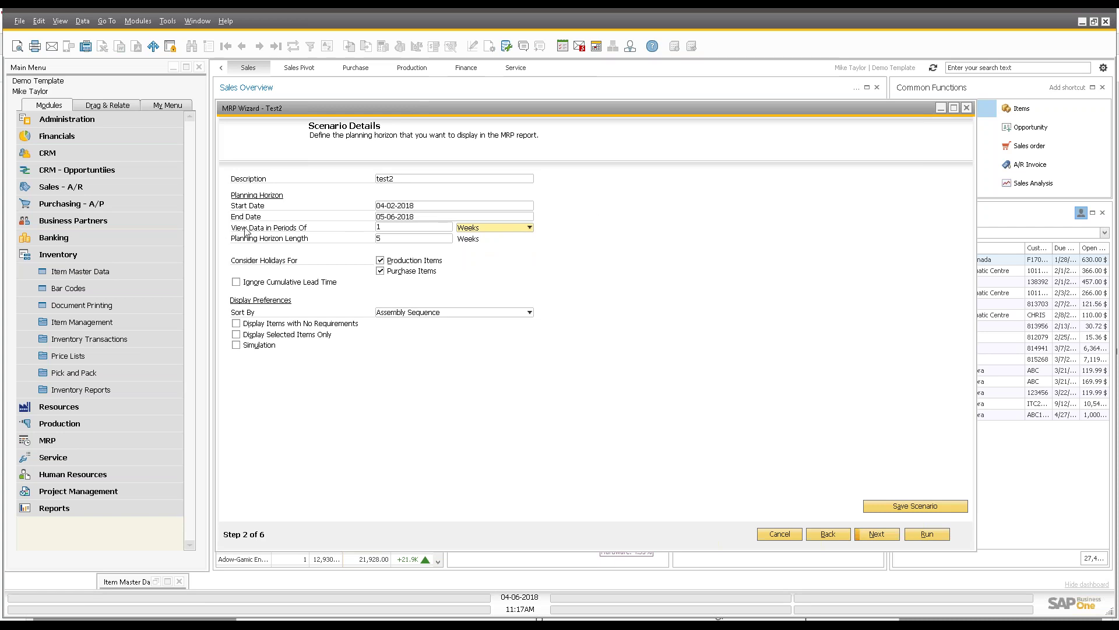
left_click(408, 226)
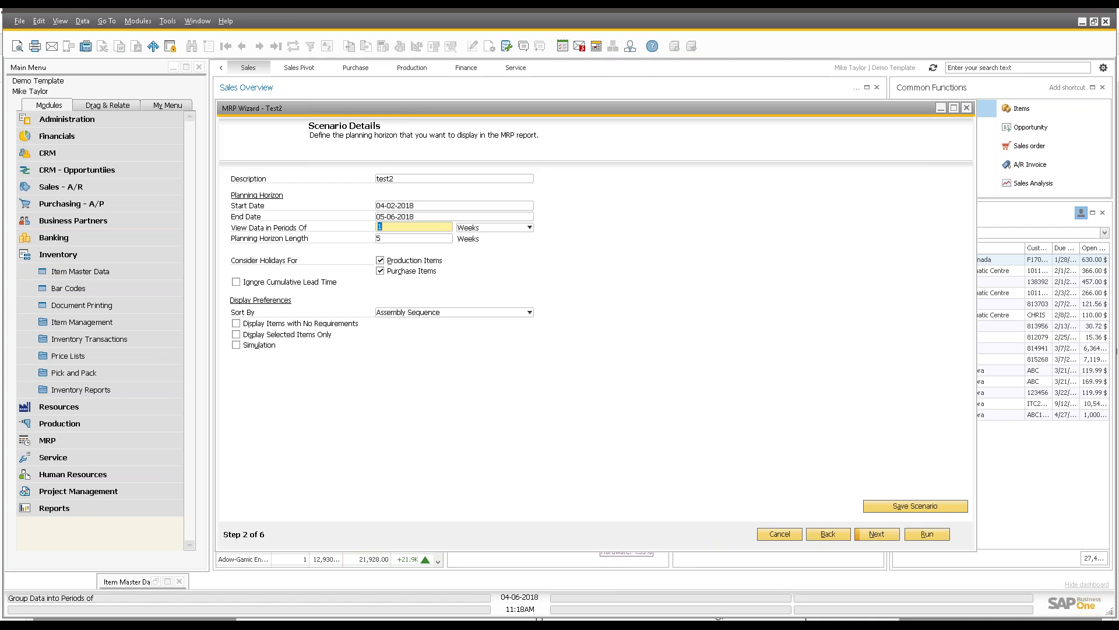
- Open the last item in the item master data, examine its lead time and tolerance days planning fields, and close the record
left_click(82, 272)
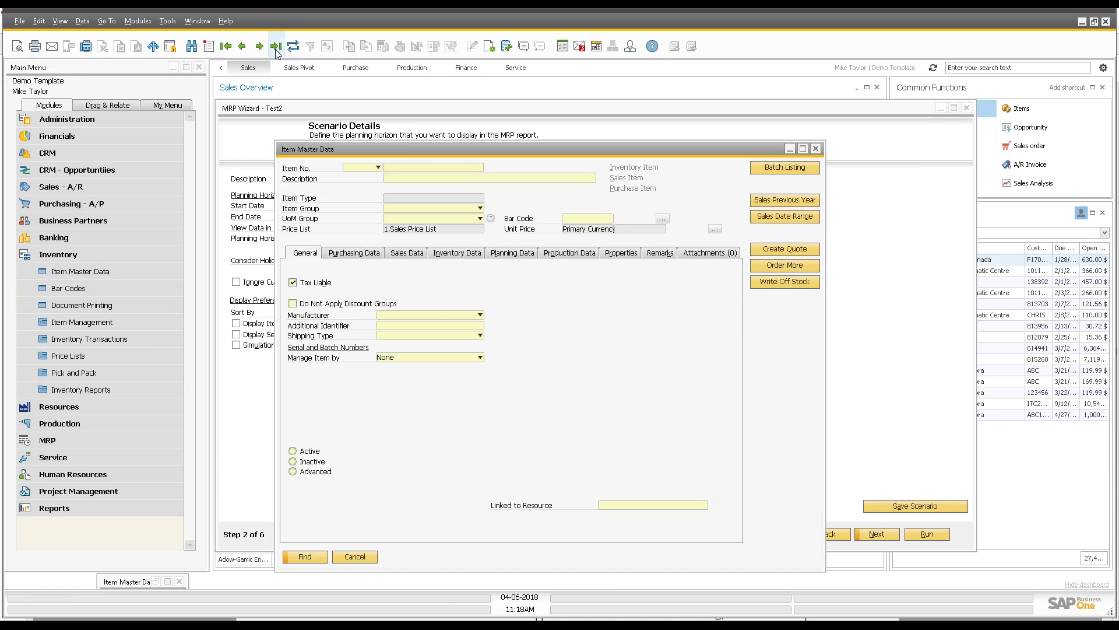
left_click(276, 47)
left_click(519, 254)
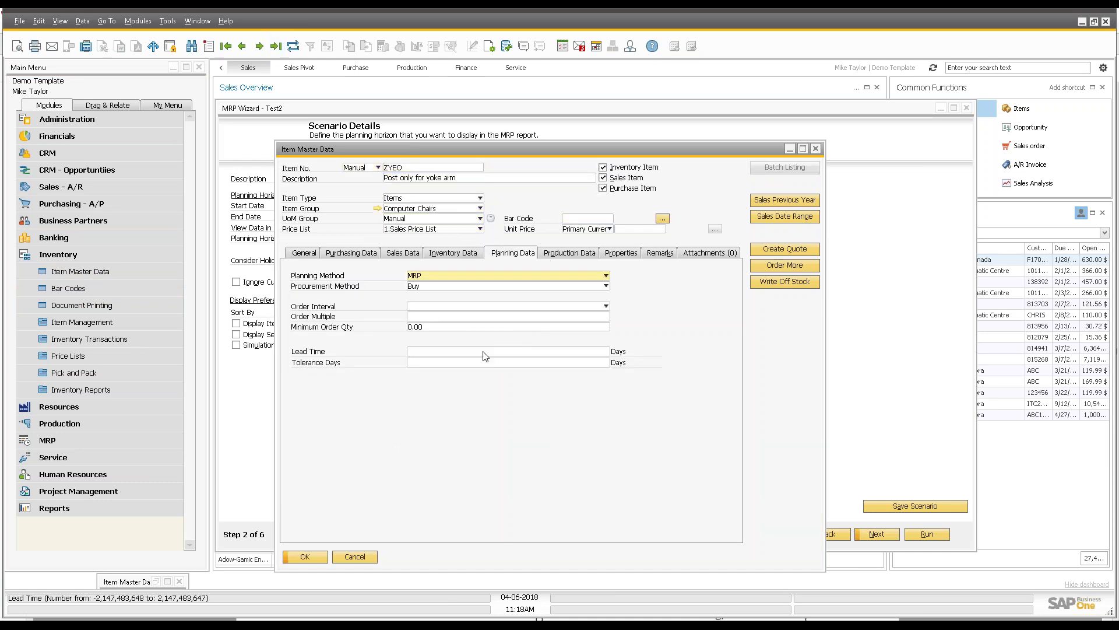
left_click(429, 362)
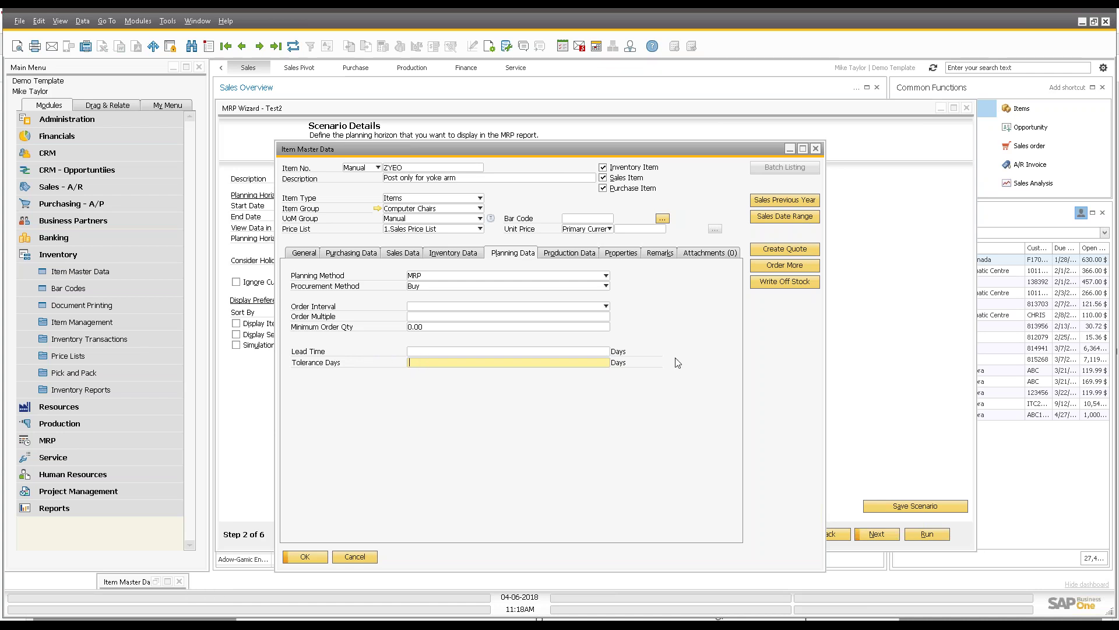
left_click(428, 363)
left_click(818, 148)
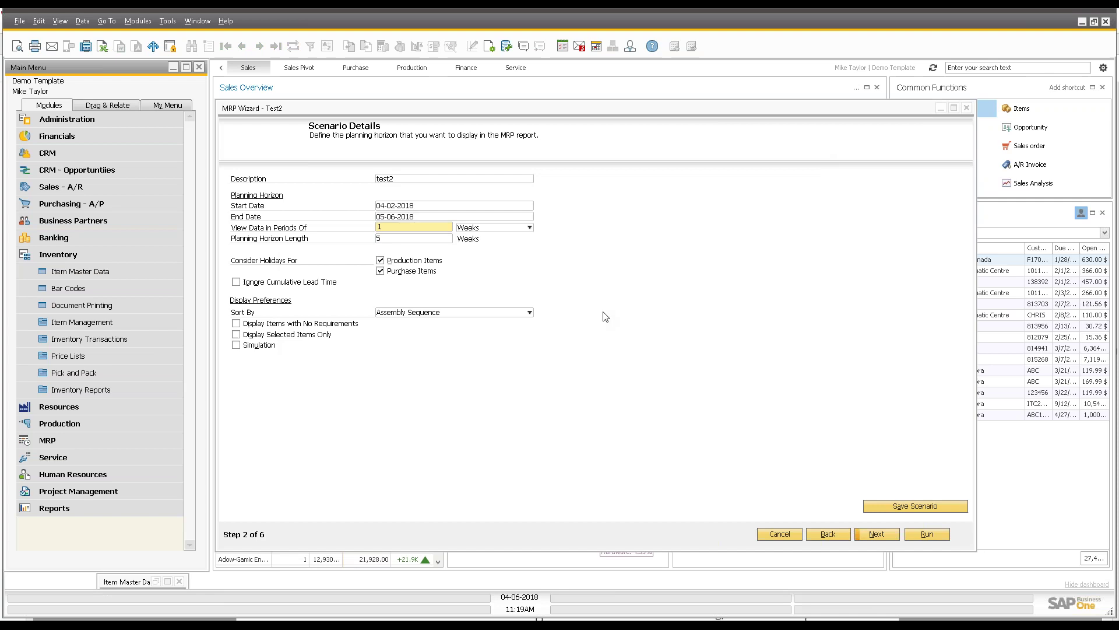
- Cancel the MRP wizard for the Test2 scenario and confirm closing it
left_click(779, 534)
left_click(459, 336)
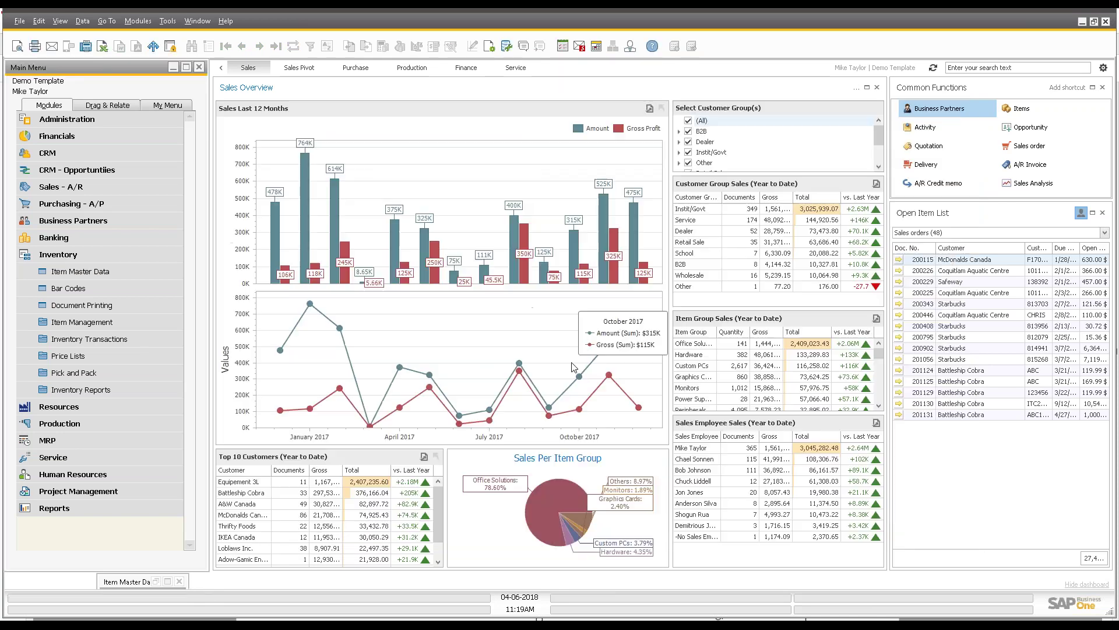
left_click(58, 255)
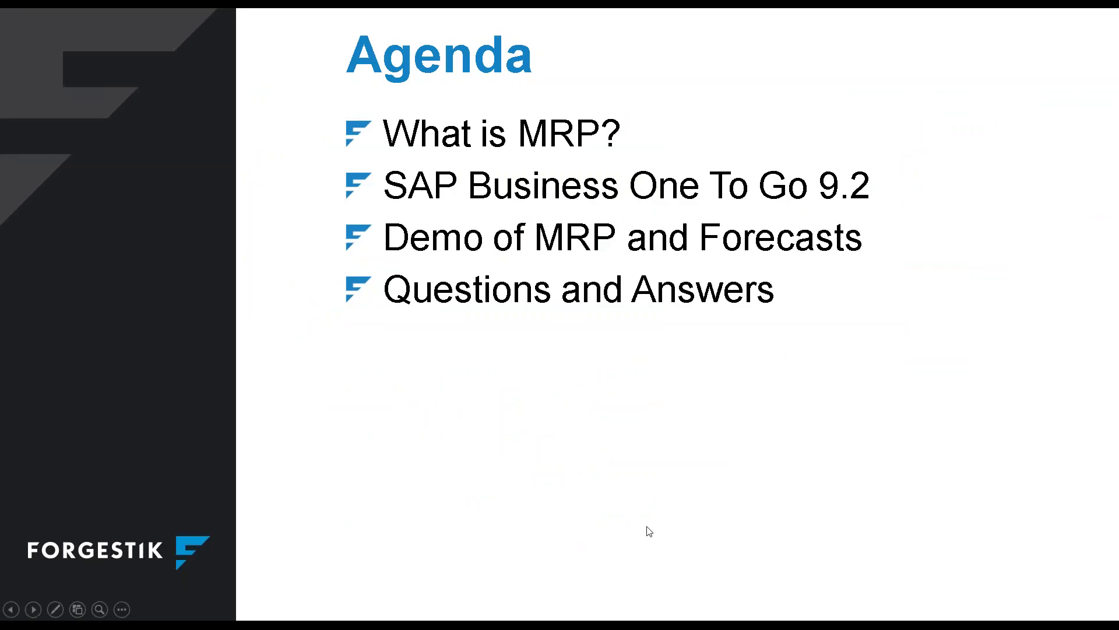
key("Right")
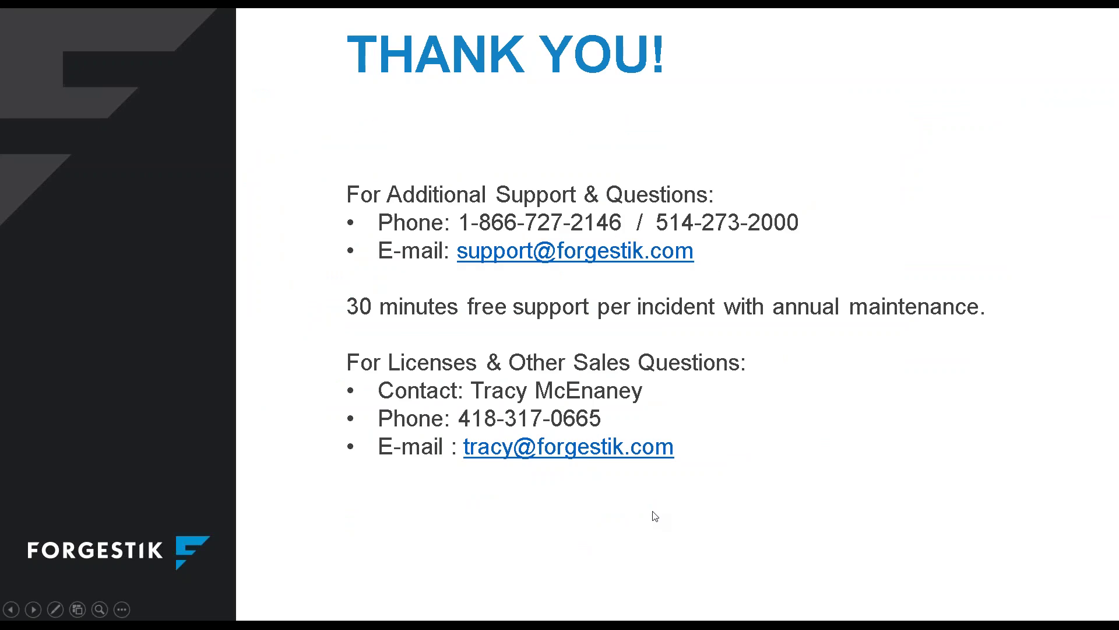
key("Left")
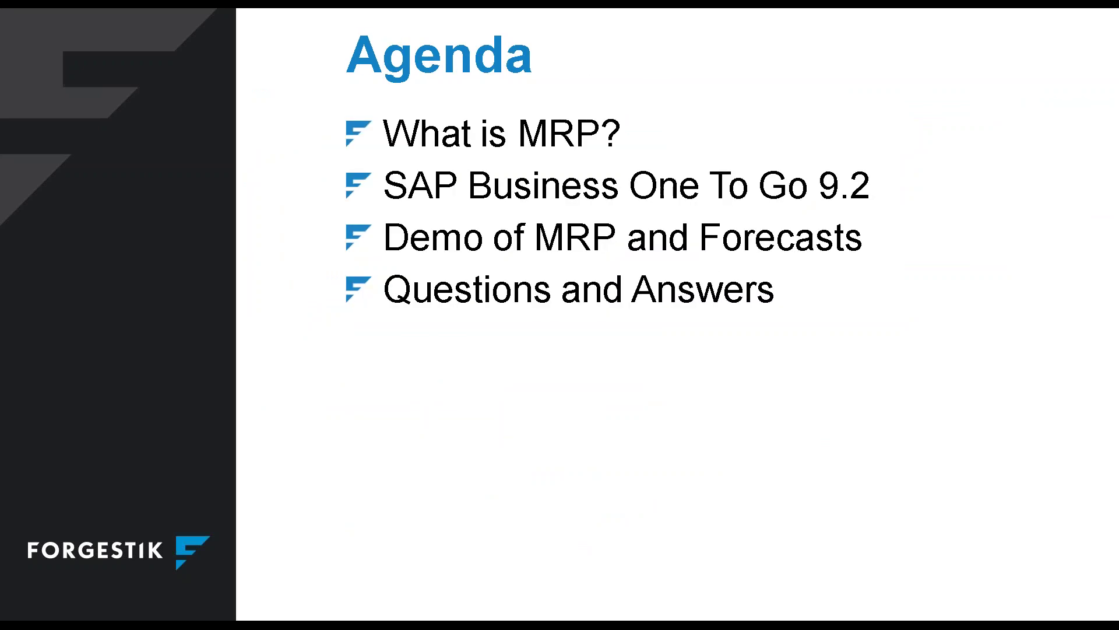
key("Right")
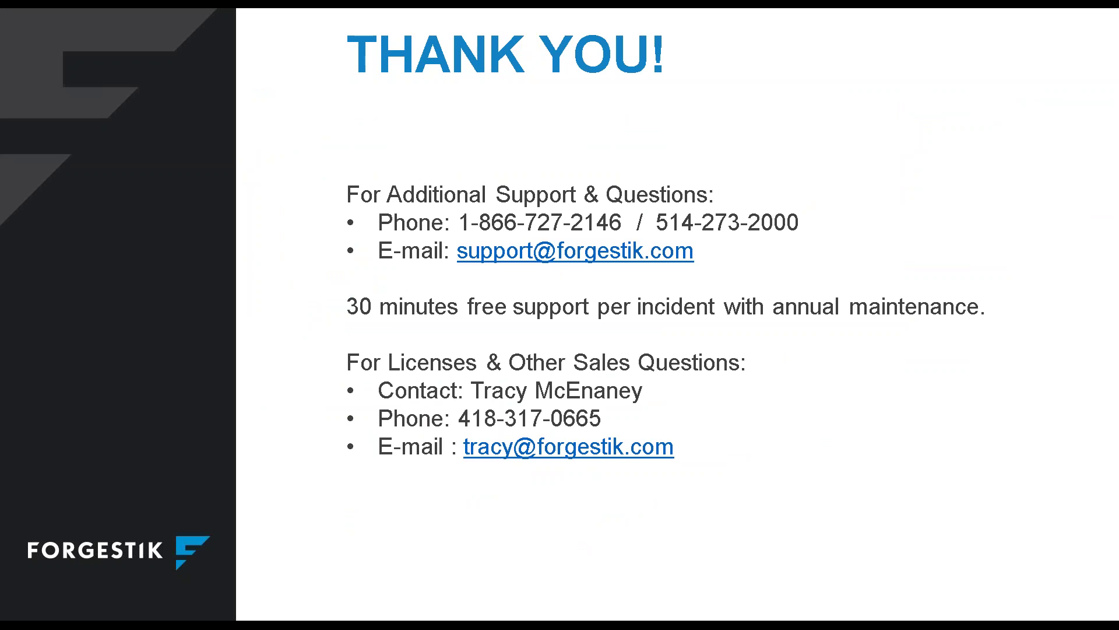